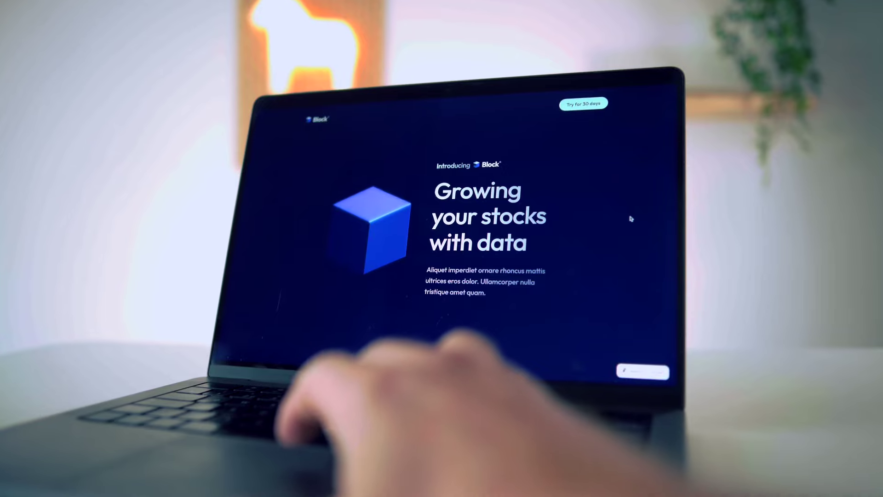
Examine the finished Block landing page and its 3D sections from the hero through Multiply.
{"action": "scroll", "coordinate": [629, 220], "scroll_direction": "down", "scroll_amount": 5}
{"action": "scroll", "coordinate": [636, 218], "scroll_direction": "down", "scroll_amount": 5}
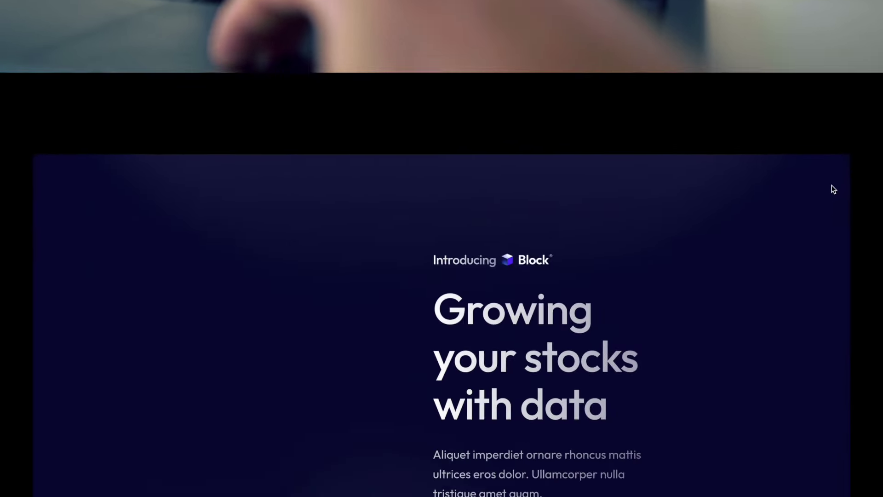
{"action": "scroll", "coordinate": [842, 54], "scroll_direction": "down", "scroll_amount": 6}
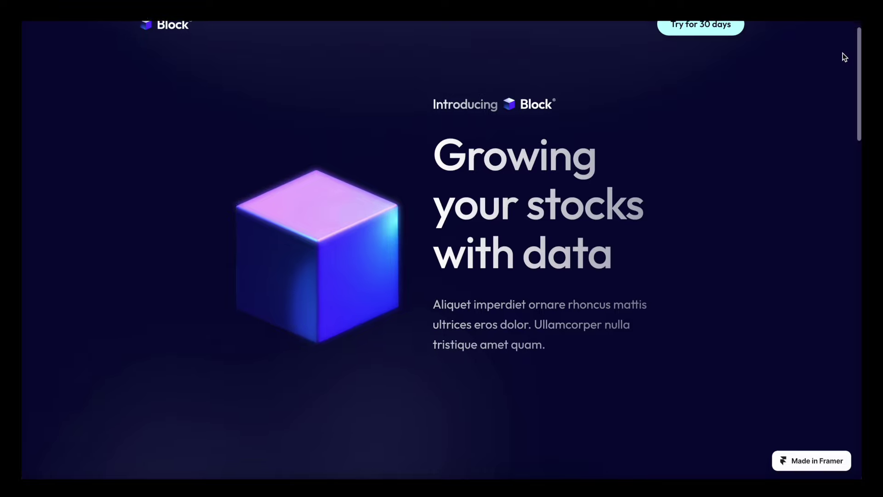
{"action": "scroll", "coordinate": [842, 53], "scroll_direction": "down", "scroll_amount": 10}
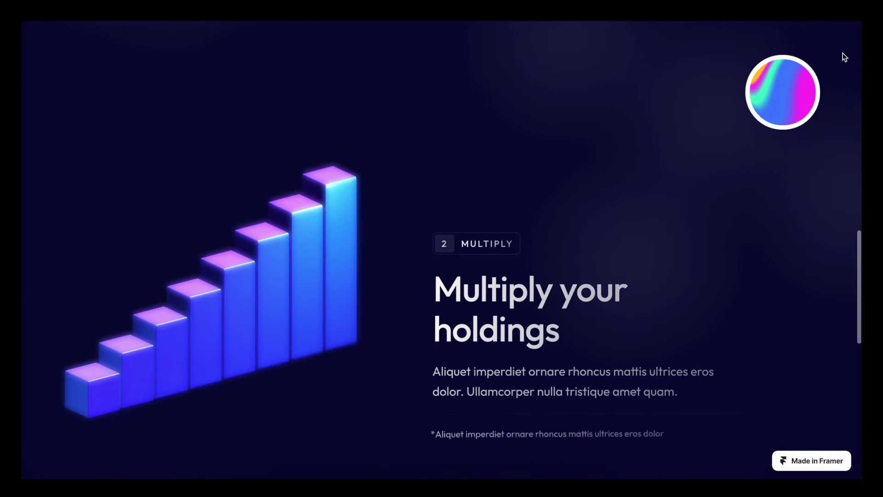
{"action": "scroll", "coordinate": [842, 54], "scroll_direction": "down", "scroll_amount": 5}
{"action": "scroll", "coordinate": [843, 54], "scroll_direction": "down", "scroll_amount": 3}
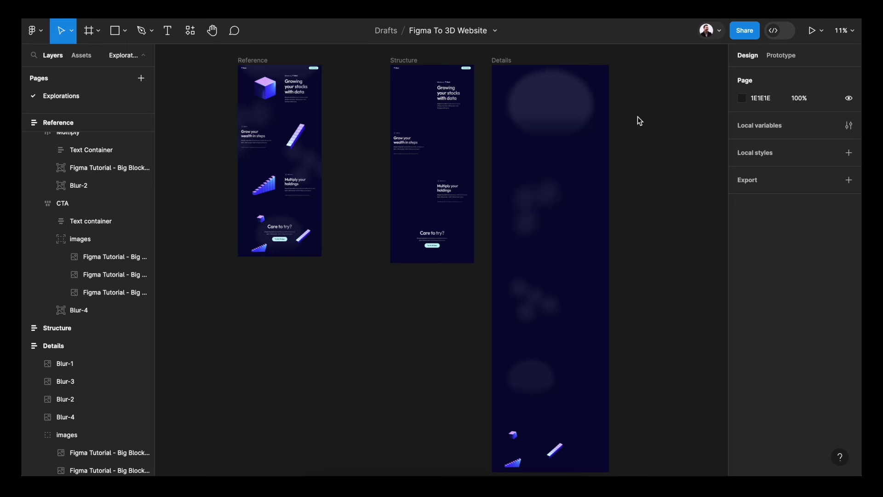
Copy the Structure and Details frames for Framer with the Figma to HTML with Framer plugin.
{"action": "left_click", "coordinate": [404, 60]}
{"action": "key", "text": "shift+2"}
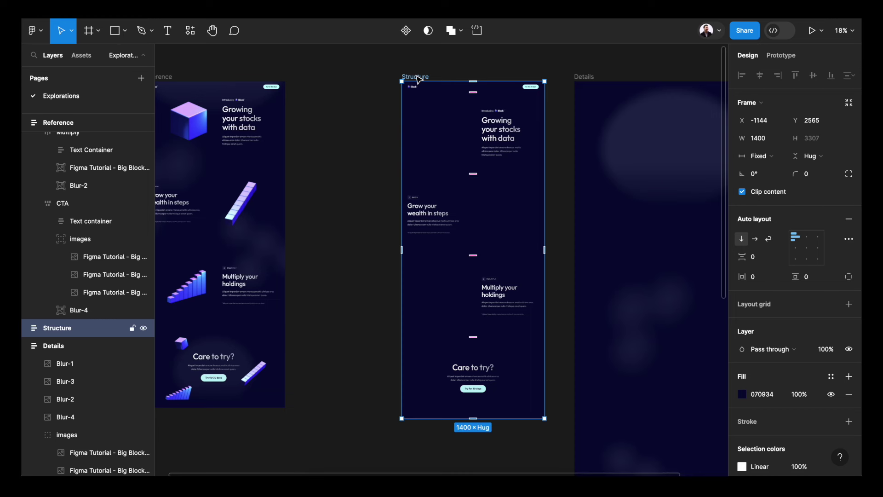
{"action": "left_click", "coordinate": [582, 77], "text": "shift"}
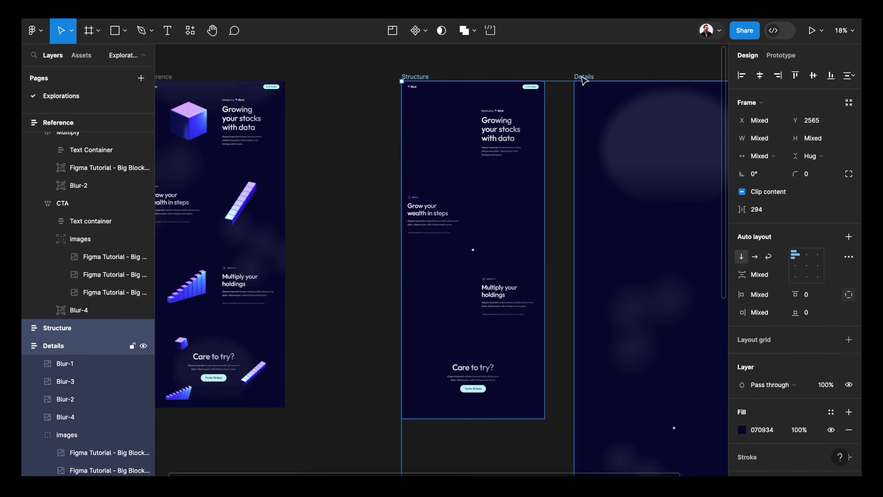
{"action": "left_click", "coordinate": [191, 31]}
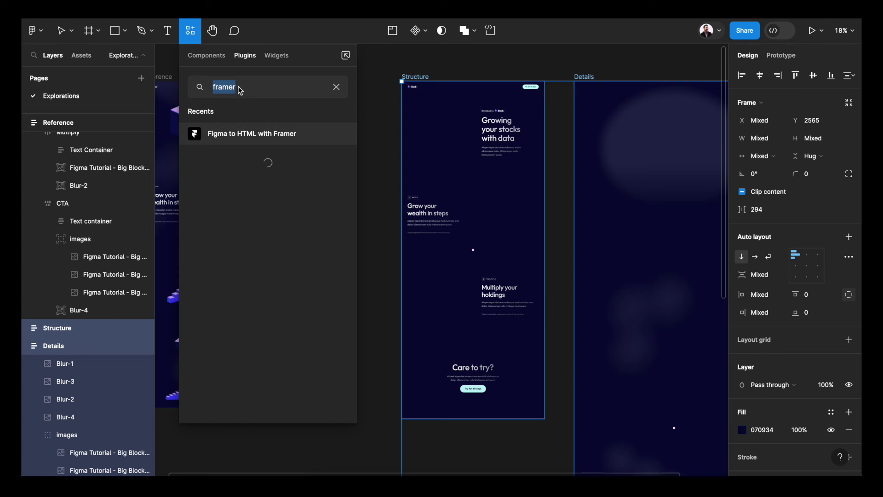
{"action": "left_click", "coordinate": [237, 135]}
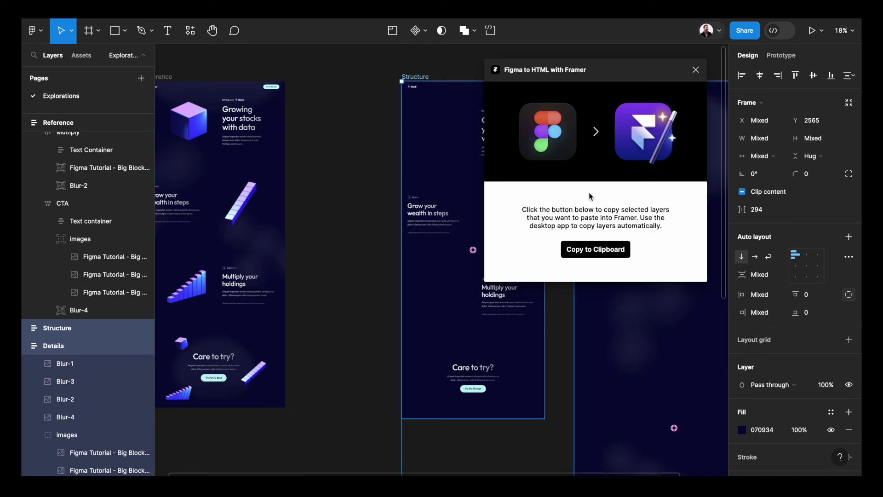
{"action": "left_click", "coordinate": [598, 253]}
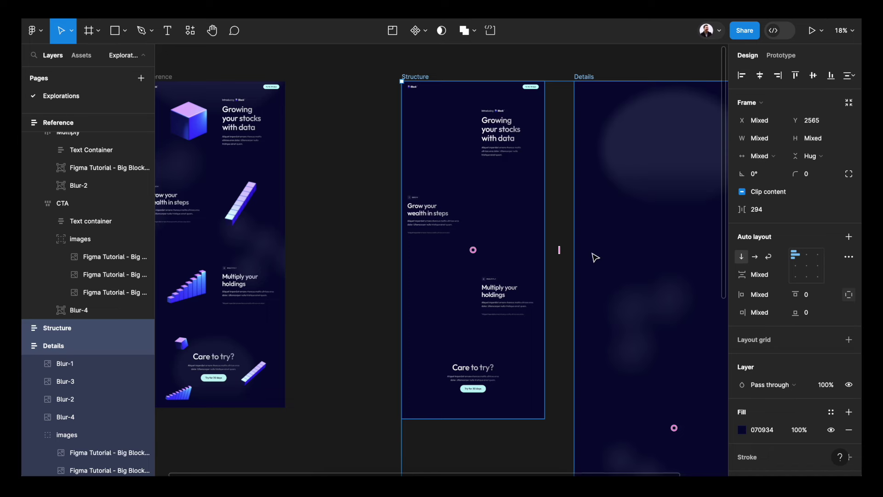
Switch to Framer and paste the copied Figma frames onto the empty canvas beside the Desktop breakpoint.
{"action": "key", "text": "super+Tab"}
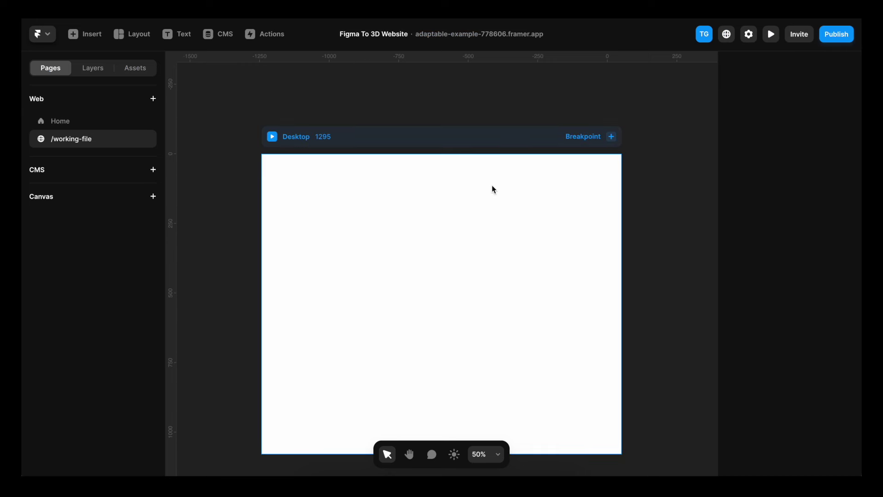
{"action": "left_click", "coordinate": [421, 148]}
{"action": "scroll", "coordinate": [420, 148], "scroll_direction": "down", "scroll_amount": 5, "text": "ctrl"}
{"action": "left_click", "coordinate": [399, 132]}
{"action": "scroll", "coordinate": [397, 127], "scroll_direction": "left", "scroll_amount": 3}
{"action": "key", "text": "super+v"}
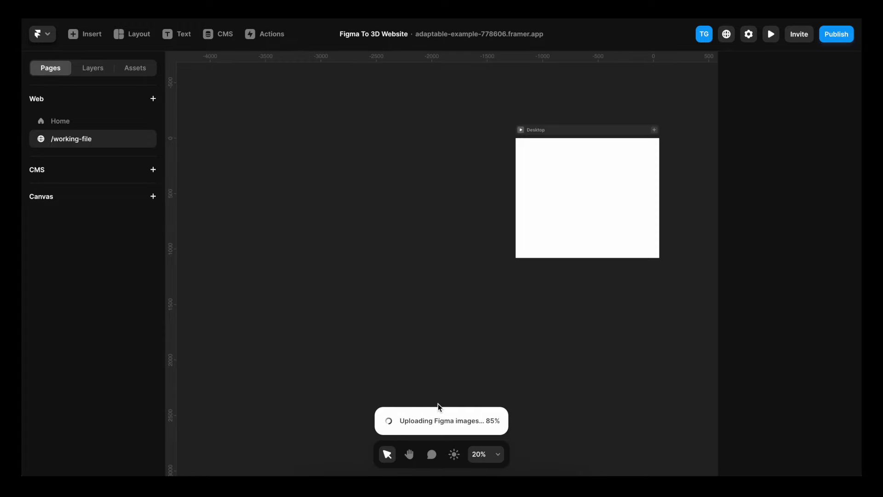
{"action": "scroll", "coordinate": [560, 331], "scroll_direction": "down", "scroll_amount": 2, "text": "ctrl"}
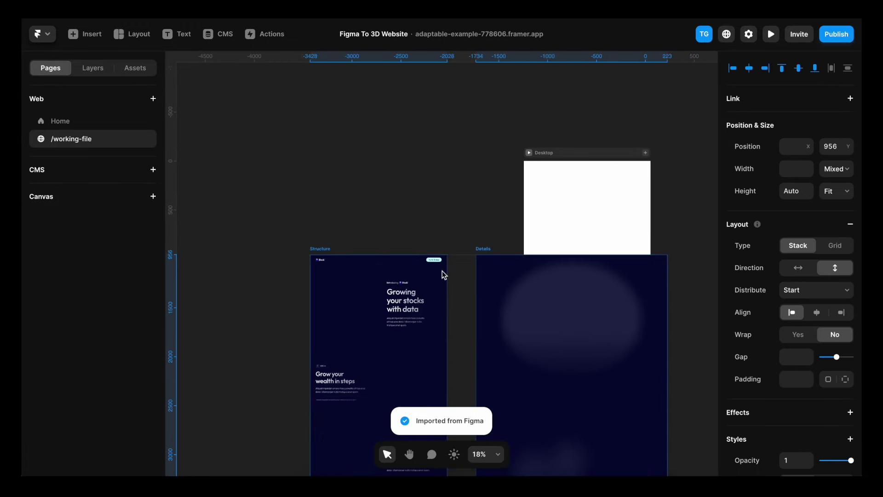
Nest the Structure frame's Navigation layer inside the Hero section, below its Text Container.
{"action": "scroll", "coordinate": [400, 230], "scroll_direction": "right", "scroll_amount": 5}
{"action": "scroll", "coordinate": [352, 112], "scroll_direction": "up", "scroll_amount": 5, "text": "ctrl"}
{"action": "left_click", "coordinate": [341, 161]}
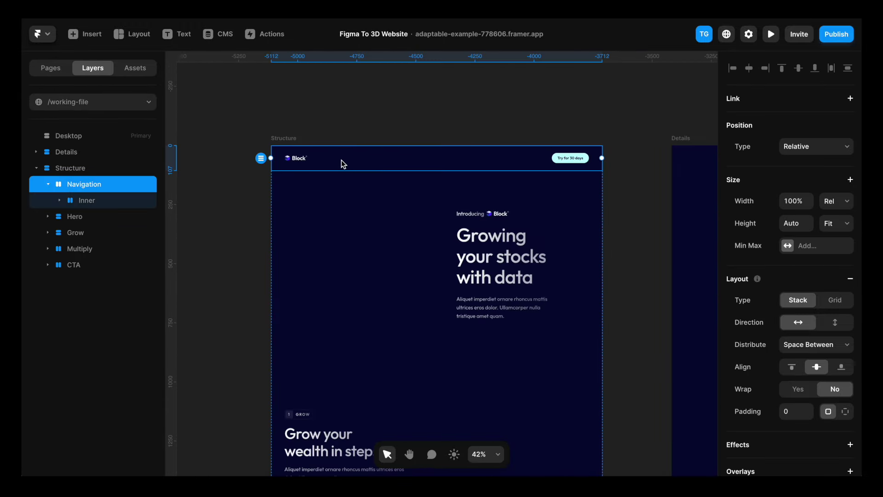
{"action": "left_click_drag", "start_coordinate": [79, 188], "coordinate": [78, 220]}
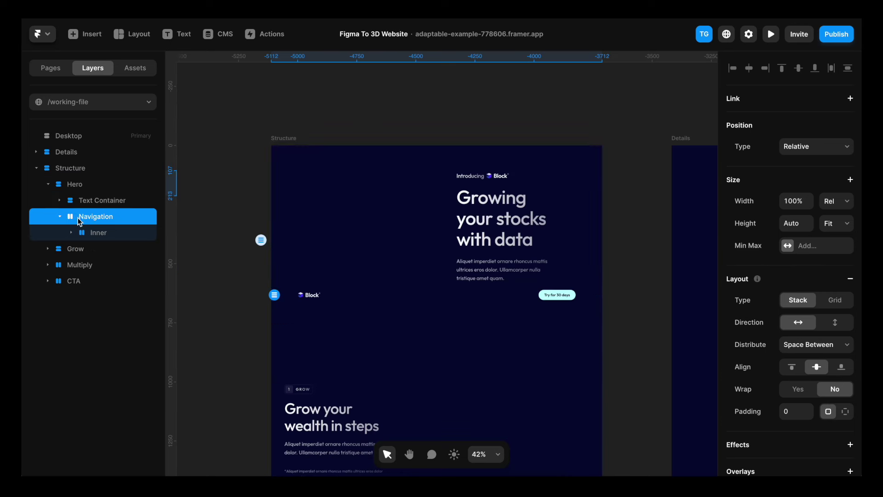
Make the Navigation position absolute and pin it to Hero with top, left and right offsets of 0.
{"action": "left_click", "coordinate": [825, 154]}
{"action": "left_click", "coordinate": [805, 134]}
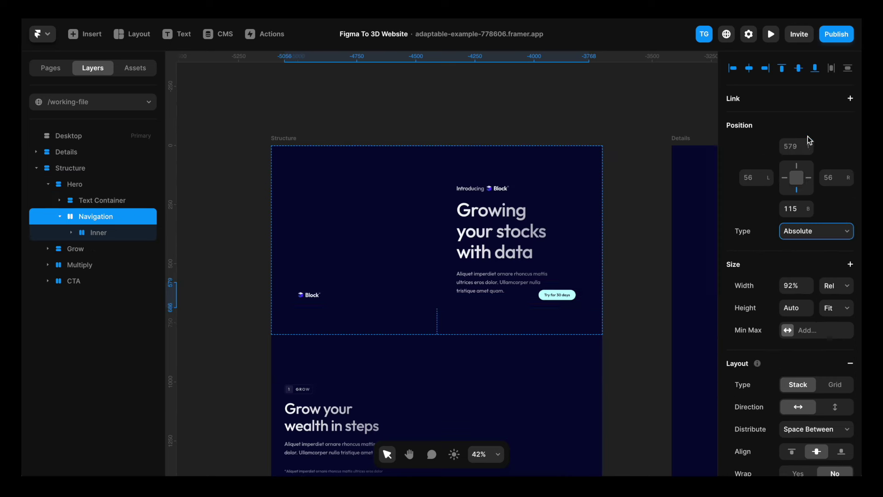
{"action": "left_click", "coordinate": [749, 177]}
{"action": "left_click", "coordinate": [790, 146]}
{"action": "type", "text": "0"}
{"action": "left_click", "coordinate": [828, 178]}
{"action": "type", "text": "0"}
{"action": "key", "text": "Return"}
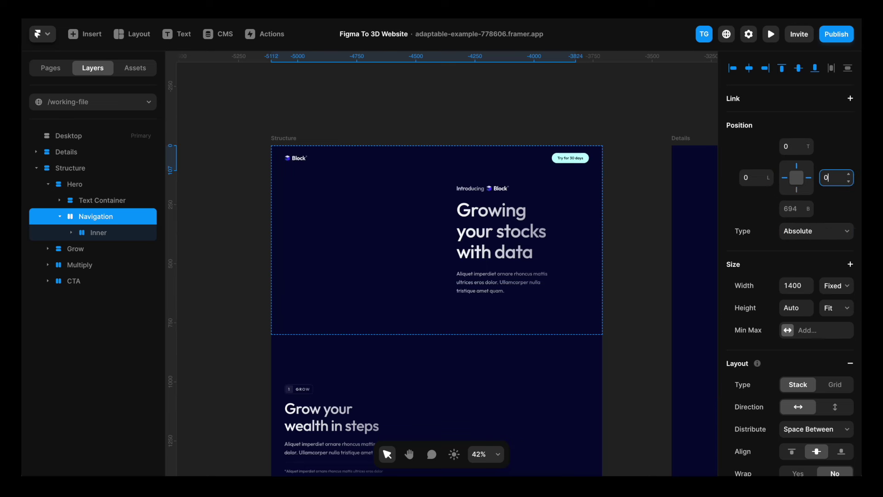
{"action": "left_click", "coordinate": [652, 118]}
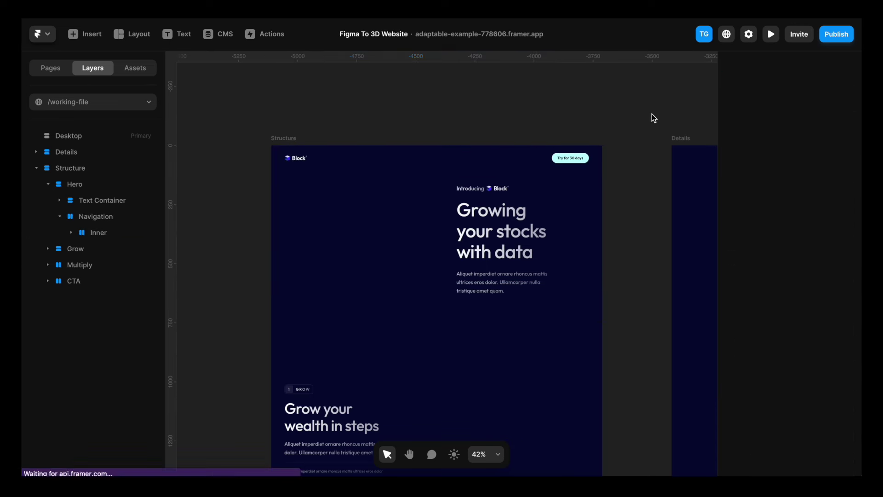
Copy Blur-1 from Details into Hero, make it absolute and place it about -836 from the top and -72 from the left.
{"action": "scroll", "coordinate": [652, 118], "scroll_direction": "down", "scroll_amount": 3, "text": "ctrl"}
{"action": "scroll", "coordinate": [653, 115], "scroll_direction": "down", "scroll_amount": 3, "text": "ctrl"}
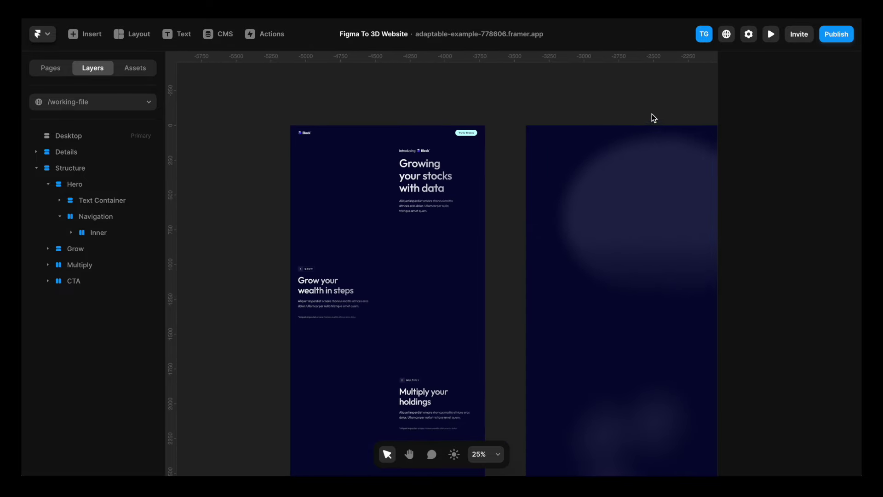
{"action": "left_click", "coordinate": [587, 171]}
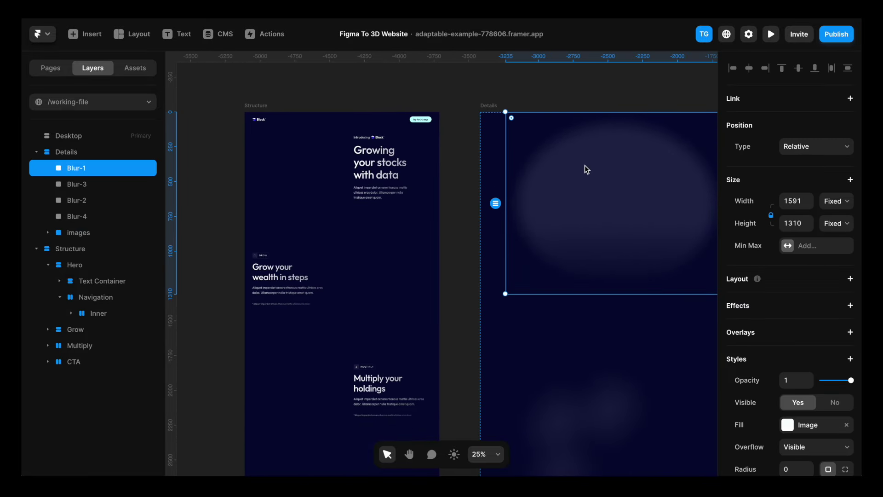
{"action": "left_click", "coordinate": [319, 170]}
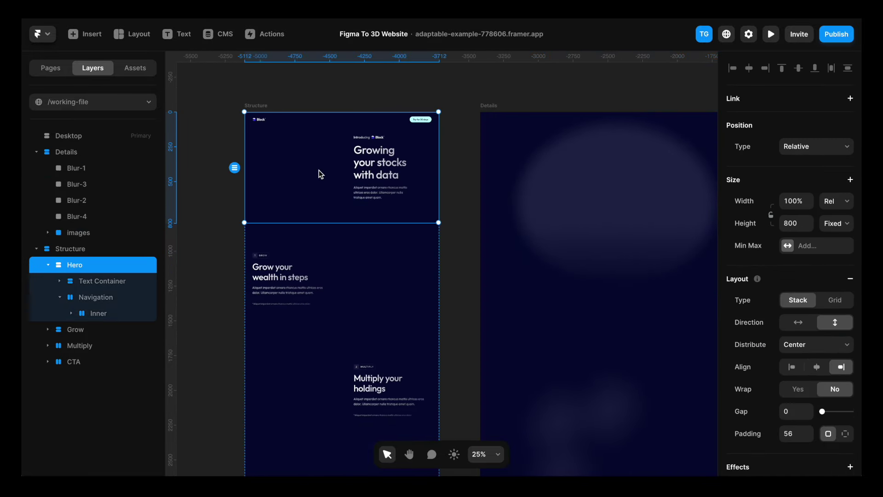
{"action": "key", "text": "ctrl+v"}
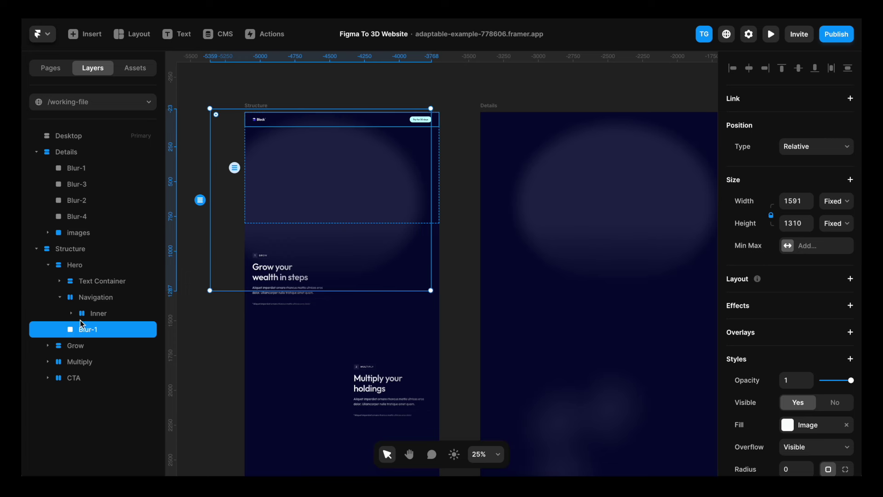
{"action": "left_click", "coordinate": [818, 152]}
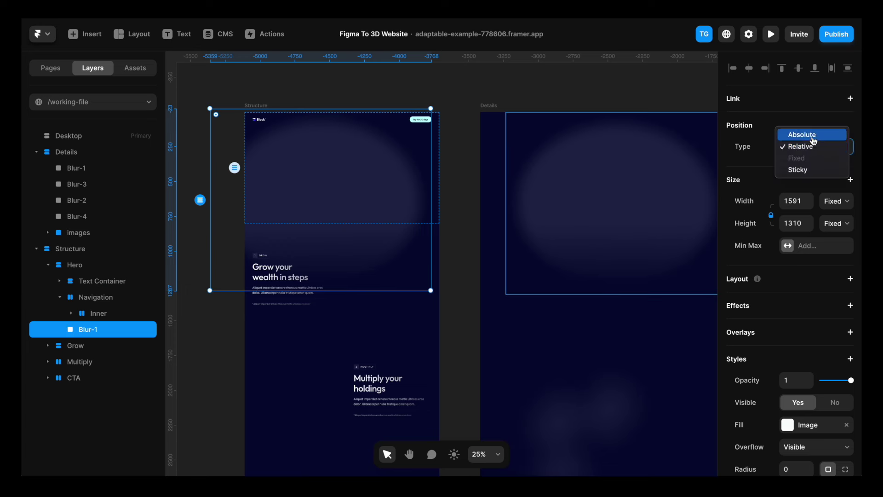
{"action": "left_click", "coordinate": [812, 135]}
{"action": "left_click_drag", "start_coordinate": [311, 207], "coordinate": [332, 120]}
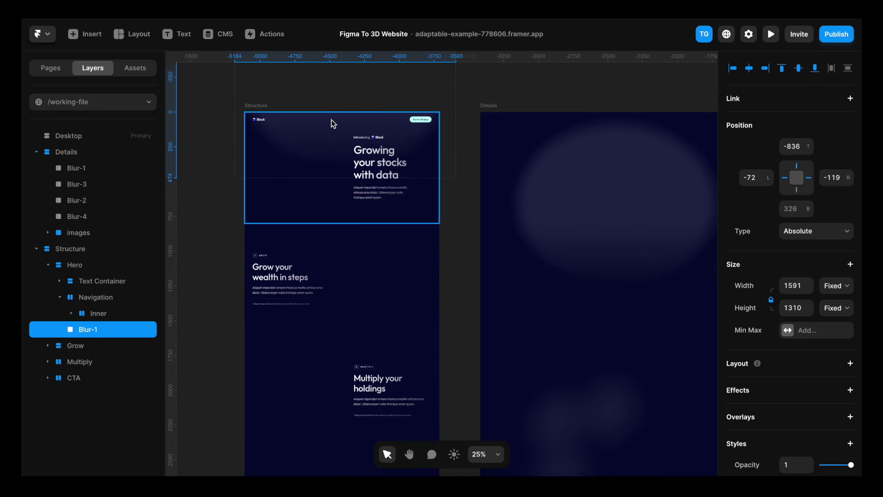
Copy Blur-3 into the Grow section, make it absolute and place it about -168 from the top and -162 from the left.
{"action": "scroll", "coordinate": [331, 120], "scroll_direction": "down", "scroll_amount": 5}
{"action": "left_click", "coordinate": [489, 295]}
{"action": "left_click_drag", "start_coordinate": [489, 294], "coordinate": [341, 181]}
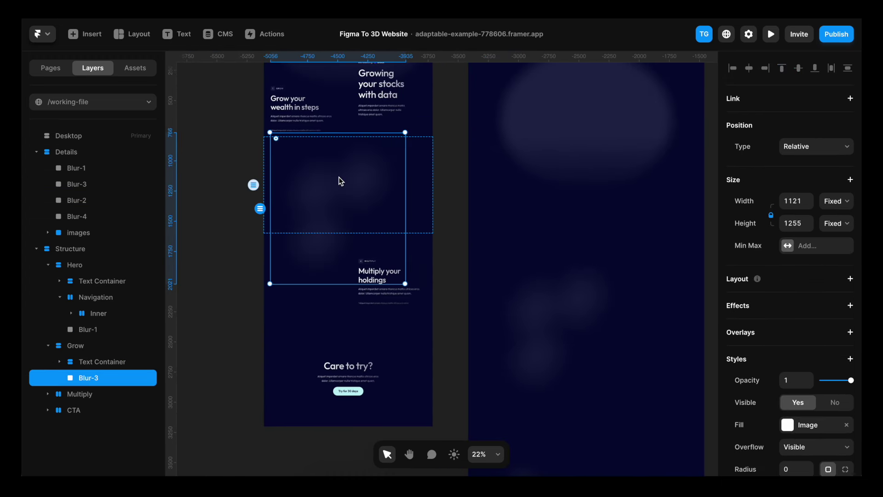
{"action": "left_click", "coordinate": [801, 145]}
{"action": "left_click", "coordinate": [801, 135]}
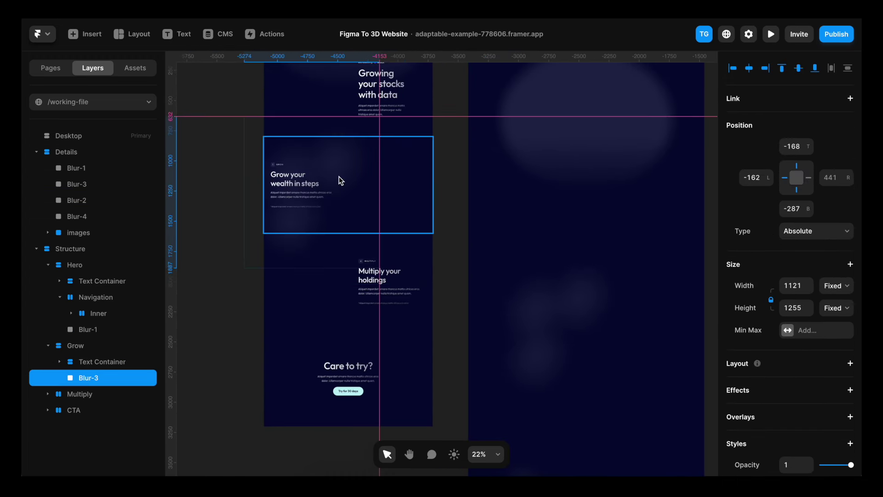
Copy Blur-2 from Details into the Multiply section, make it absolute and place it behind the section's text.
{"action": "scroll", "coordinate": [313, 156], "scroll_direction": "down", "scroll_amount": 3}
{"action": "left_click", "coordinate": [570, 384]}
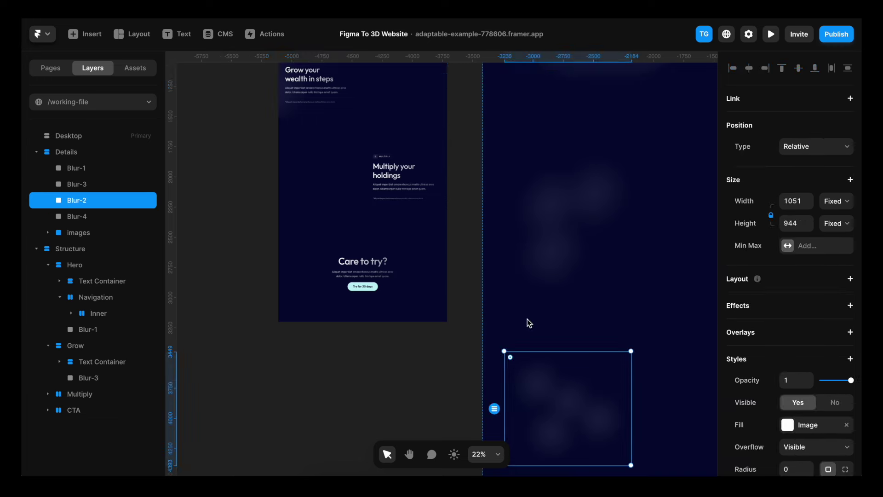
{"action": "left_click_drag", "start_coordinate": [413, 171], "coordinate": [337, 145]}
{"action": "scroll", "coordinate": [434, 171], "scroll_direction": "down", "scroll_amount": 2, "text": "ctrl"}
{"action": "scroll", "coordinate": [449, 174], "scroll_direction": "up", "scroll_amount": 3, "text": "ctrl"}
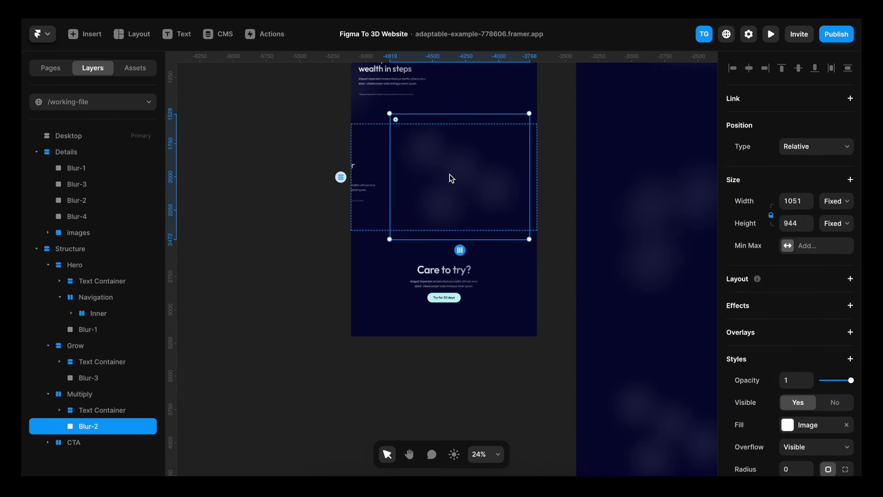
{"action": "left_click", "coordinate": [808, 146]}
{"action": "left_click", "coordinate": [802, 135]}
{"action": "left_click_drag", "start_coordinate": [463, 193], "coordinate": [487, 145]}
Move the images group from Details into CTA, make it absolute and place it around the text, about 244 from the left.
{"action": "scroll", "coordinate": [518, 386], "scroll_direction": "down", "scroll_amount": 5}
{"action": "scroll", "coordinate": [519, 389], "scroll_direction": "down", "scroll_amount": 2, "text": "ctrl"}
{"action": "scroll", "coordinate": [518, 389], "scroll_direction": "down", "scroll_amount": 3}
{"action": "scroll", "coordinate": [519, 386], "scroll_direction": "down", "scroll_amount": 2, "text": "ctrl"}
{"action": "left_click", "coordinate": [513, 403]}
{"action": "left_click_drag", "start_coordinate": [513, 403], "coordinate": [430, 131]}
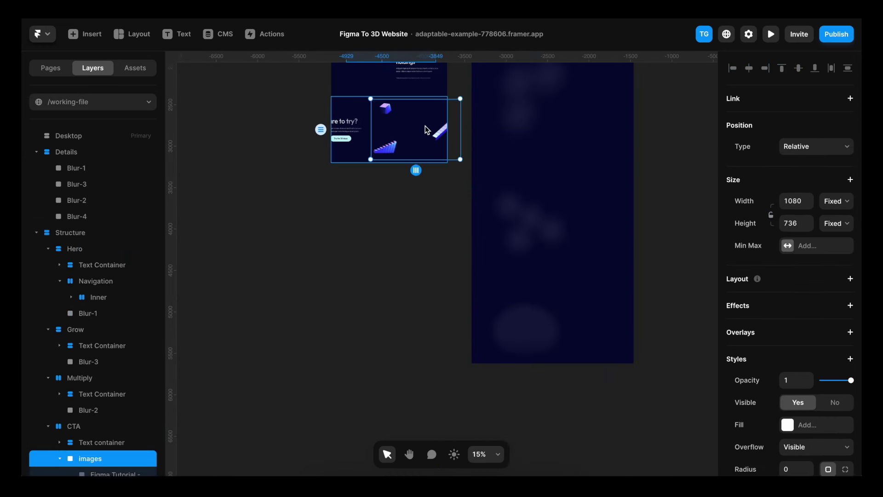
{"action": "scroll", "coordinate": [391, 97], "scroll_direction": "up", "scroll_amount": 5, "text": "ctrl"}
{"action": "left_click", "coordinate": [817, 146]}
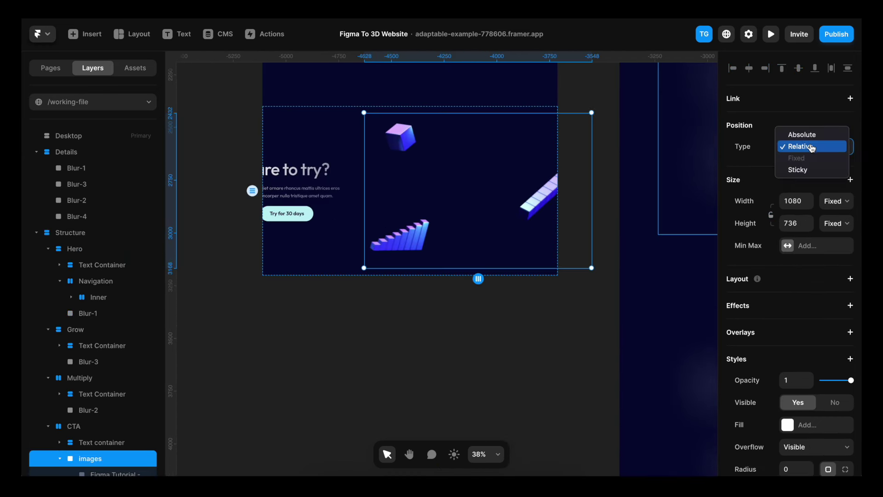
{"action": "left_click", "coordinate": [808, 135]}
{"action": "scroll", "coordinate": [479, 201], "scroll_direction": "up", "scroll_amount": 1, "text": "ctrl"}
{"action": "left_click_drag", "start_coordinate": [479, 201], "coordinate": [467, 201]}
Copy the Structure frame's fill colour value #070934.
{"action": "scroll", "coordinate": [491, 202], "scroll_direction": "down", "scroll_amount": 5, "text": "ctrl"}
{"action": "key", "text": "space"}
{"action": "scroll", "coordinate": [543, 157], "scroll_direction": "down", "scroll_amount": 2, "text": "ctrl"}
{"action": "scroll", "coordinate": [414, 147], "scroll_direction": "up", "scroll_amount": 5}
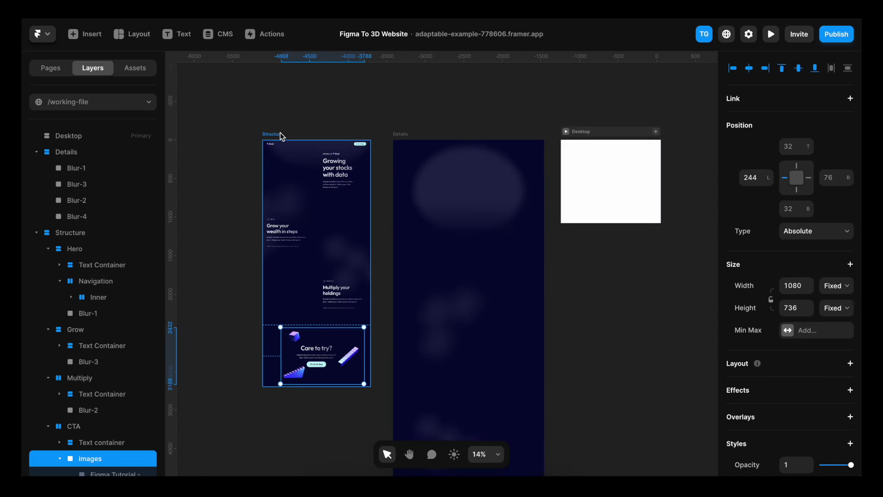
{"action": "left_click", "coordinate": [279, 135]}
{"action": "scroll", "coordinate": [763, 267], "scroll_direction": "down", "scroll_amount": 5}
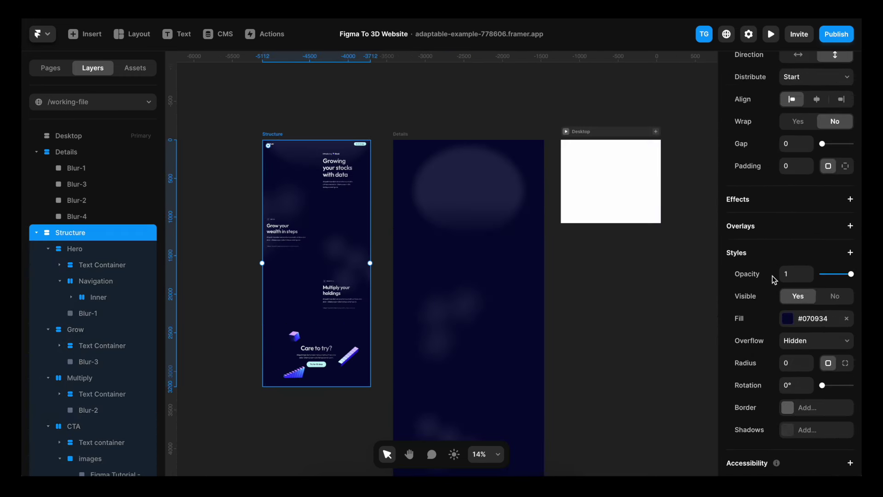
{"action": "scroll", "coordinate": [787, 290], "scroll_direction": "down", "scroll_amount": 1}
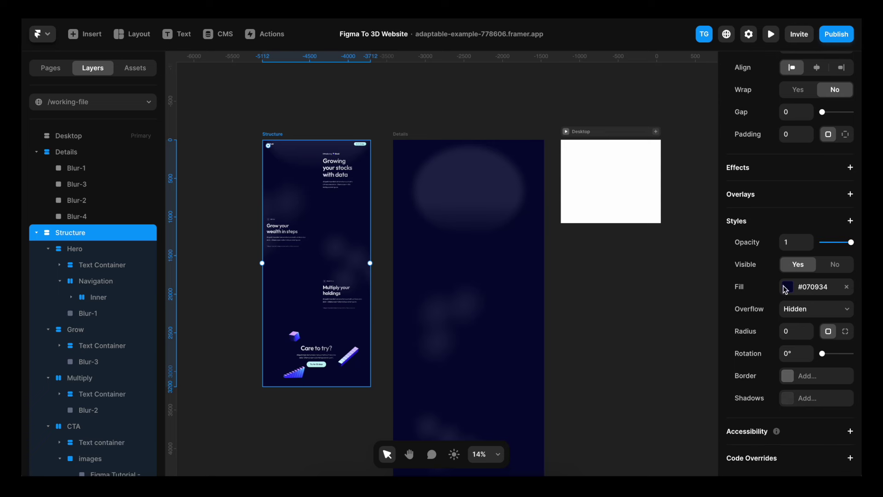
{"action": "left_click", "coordinate": [809, 291]}
{"action": "key", "text": "ctrl+c"}
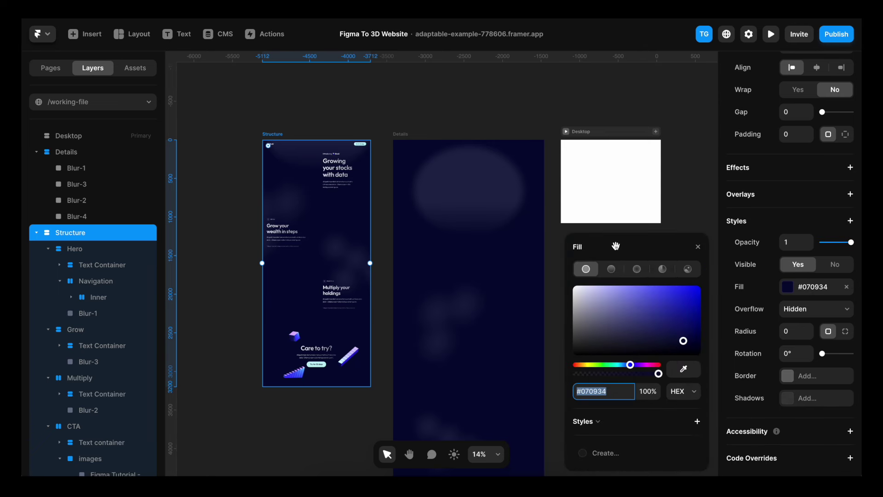
Set the fill of the Desktop breakpoint to #070934.
{"action": "left_click", "coordinate": [614, 147]}
{"action": "left_click", "coordinate": [698, 246]}
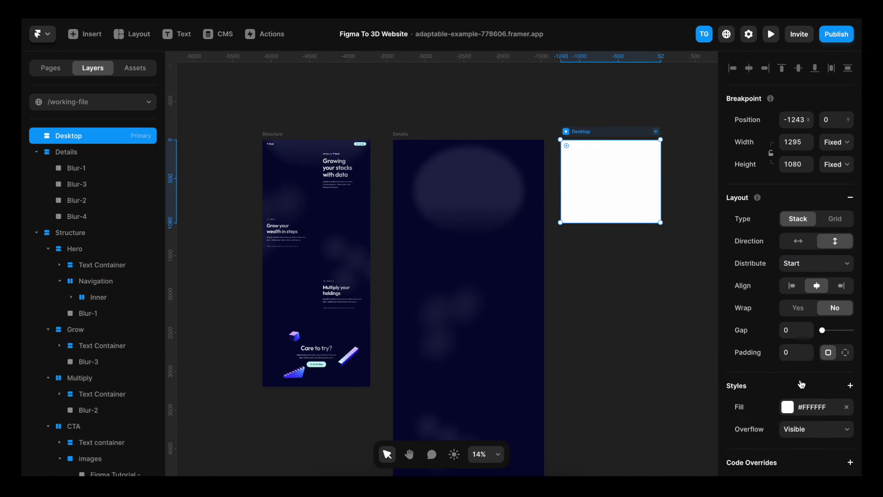
{"action": "left_click", "coordinate": [817, 407]}
{"action": "key", "text": "ctrl+v"}
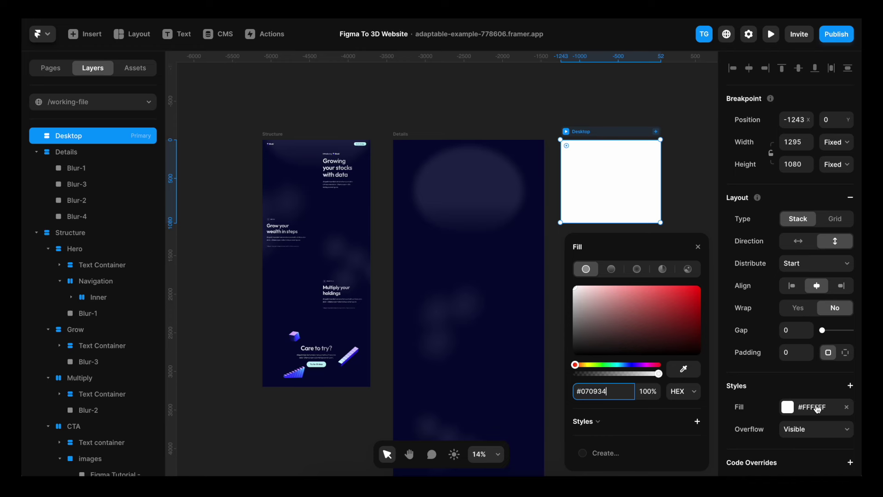
{"action": "key", "text": "Return"}
Copy the Structure frame and paste it into the Desktop breakpoint.
{"action": "scroll", "coordinate": [360, 88], "scroll_direction": "up", "scroll_amount": 2, "text": "ctrl"}
{"action": "left_click", "coordinate": [334, 96]}
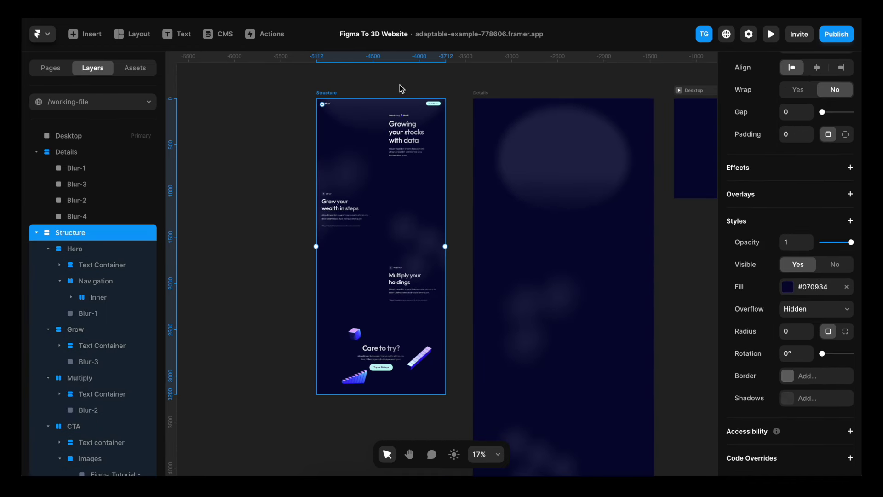
{"action": "scroll", "coordinate": [466, 88], "scroll_direction": "right", "scroll_amount": 4}
{"action": "left_click", "coordinate": [622, 109]}
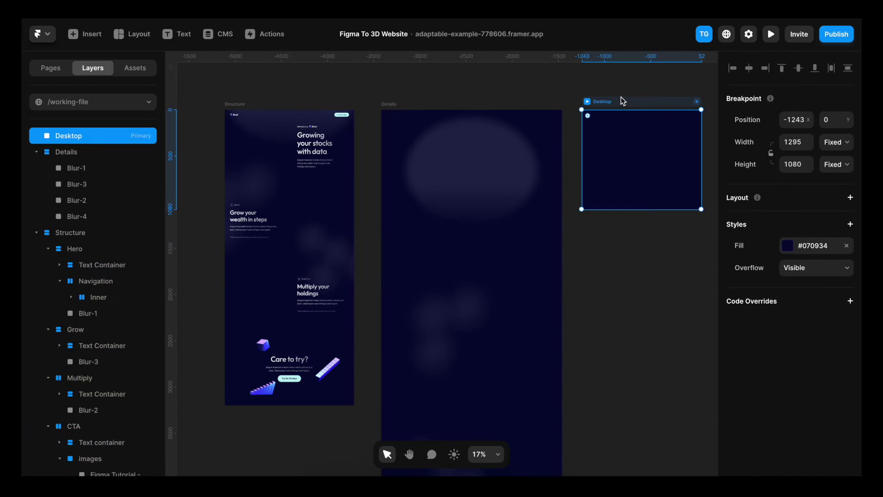
{"action": "key", "text": "ctrl+v"}
Set the Desktop breakpoint's height to Fit Content.
{"action": "left_click", "coordinate": [120, 137]}
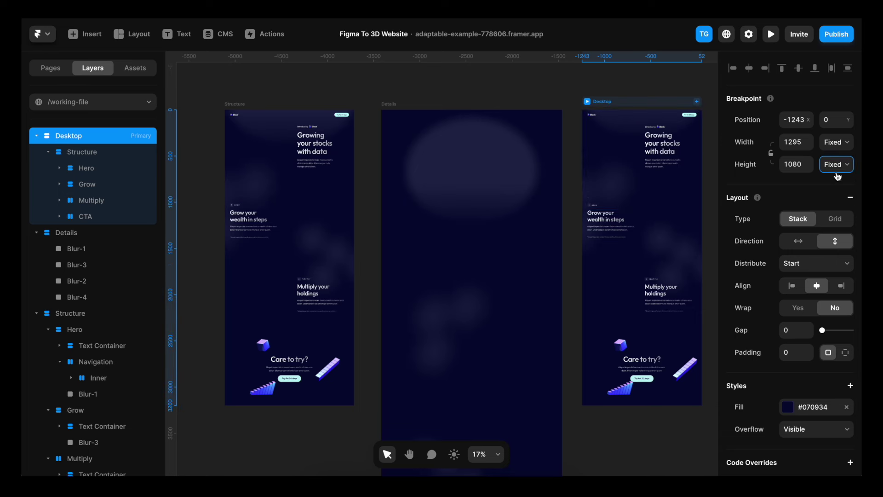
{"action": "left_click", "coordinate": [837, 166]}
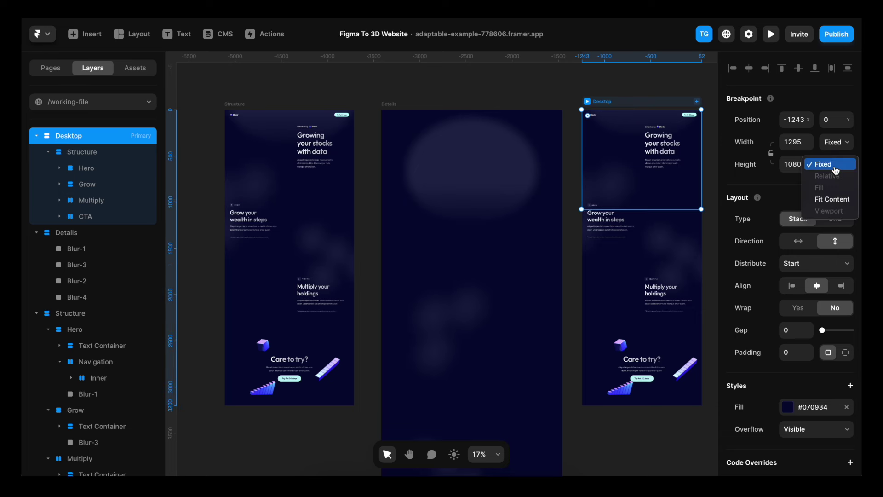
{"action": "left_click", "coordinate": [836, 201]}
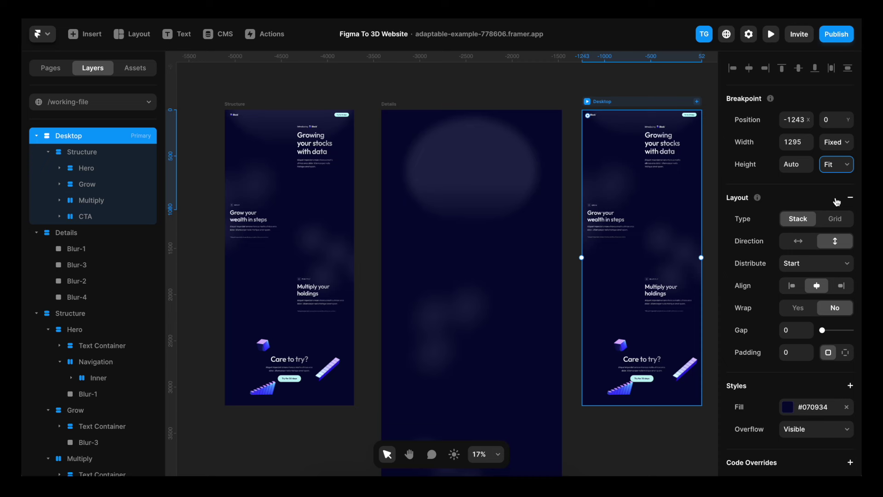
Give the Hero, Grow, Multiply and CTA sections inside Desktop a maximum width of 1200 px.
{"action": "left_click", "coordinate": [99, 168]}
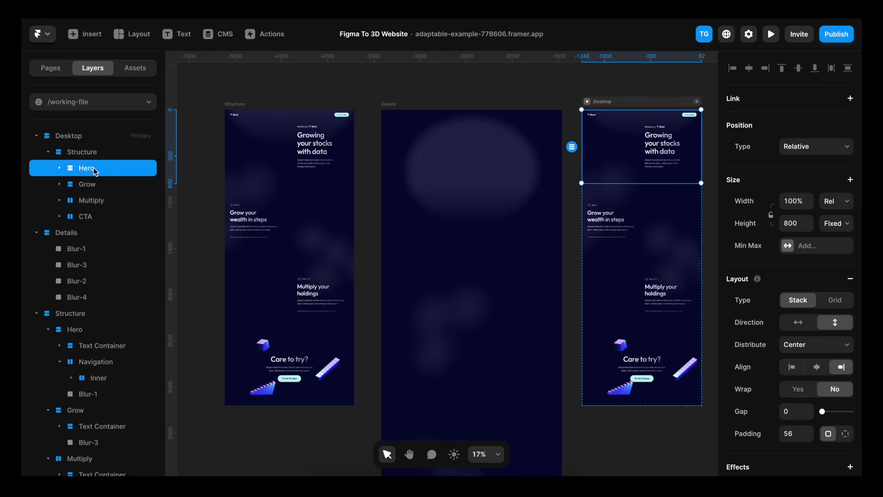
{"action": "left_click", "coordinate": [92, 217], "text": "shift"}
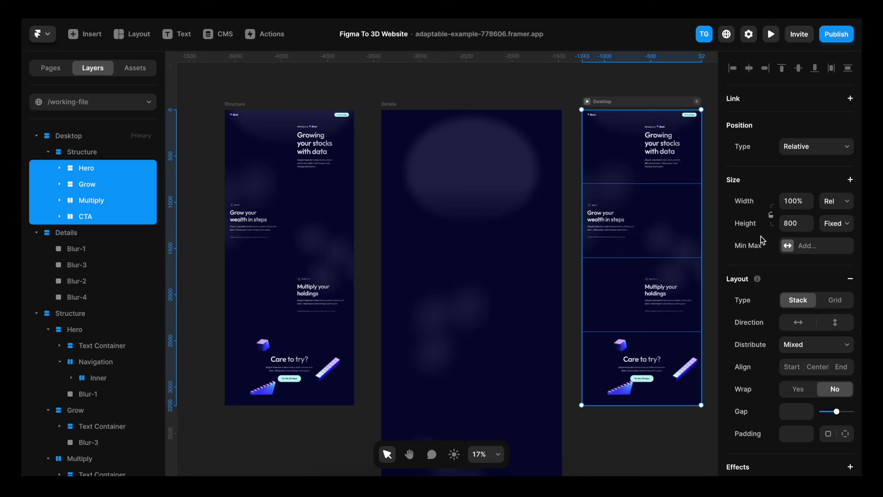
{"action": "left_click", "coordinate": [850, 180]}
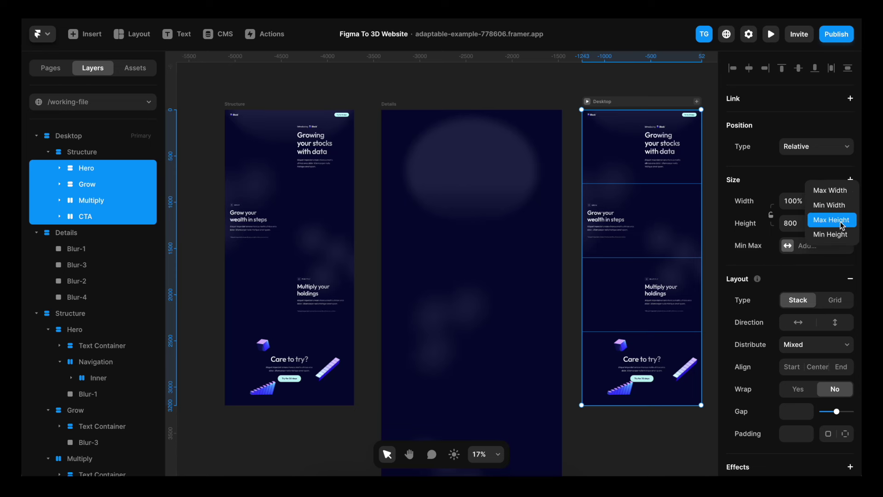
{"action": "left_click", "coordinate": [840, 197]}
{"action": "type", "text": "1200"}
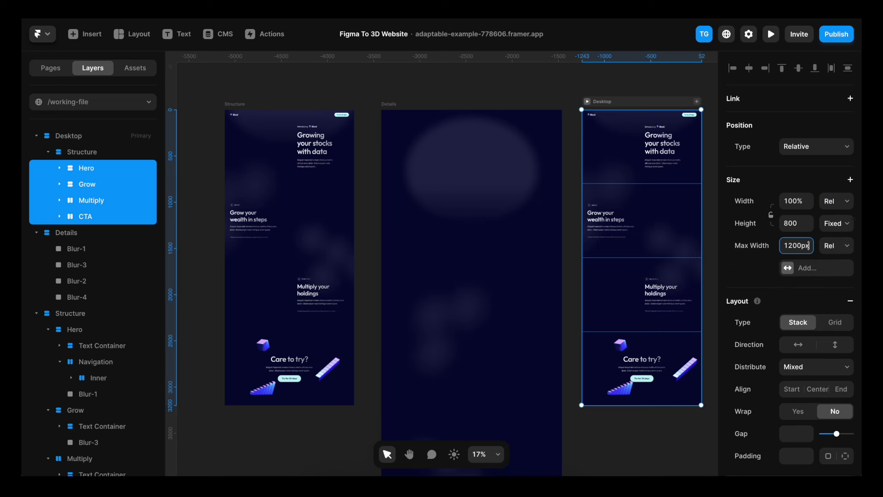
{"action": "key", "text": "Return"}
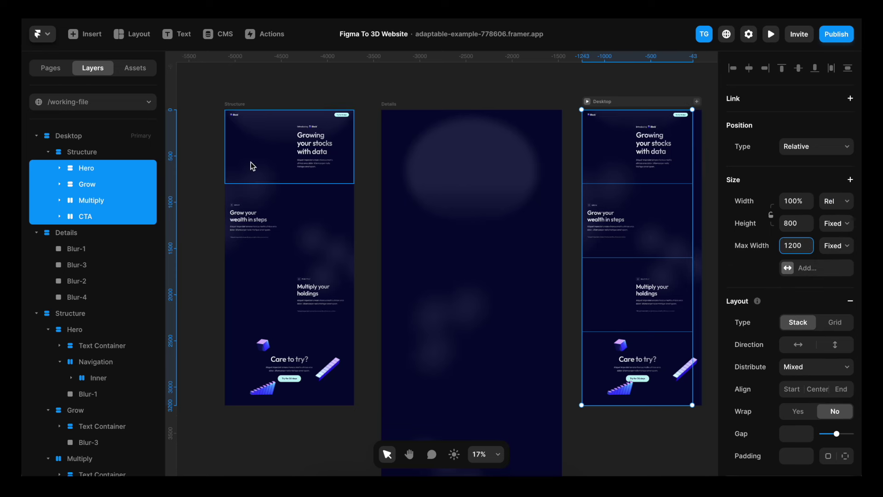
Center-align the contents of the Structure stack inside Desktop.
{"action": "left_click", "coordinate": [93, 152]}
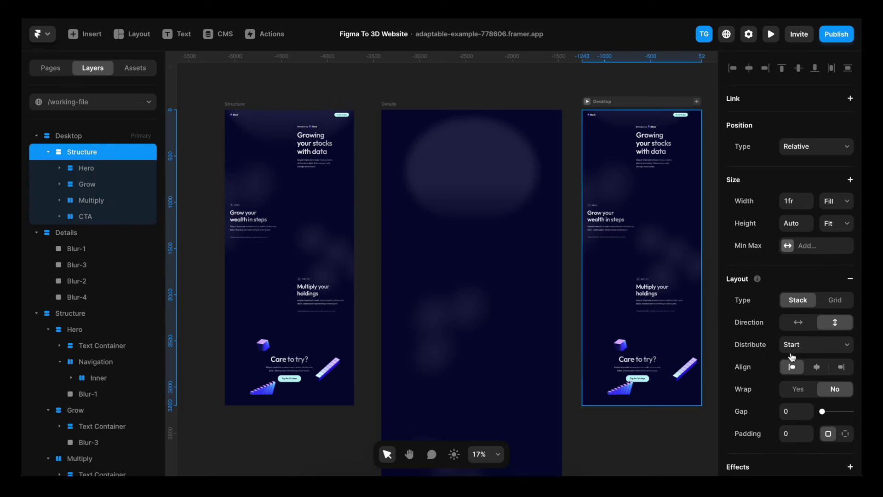
{"action": "left_click", "coordinate": [818, 366]}
{"action": "left_click", "coordinate": [643, 102]}
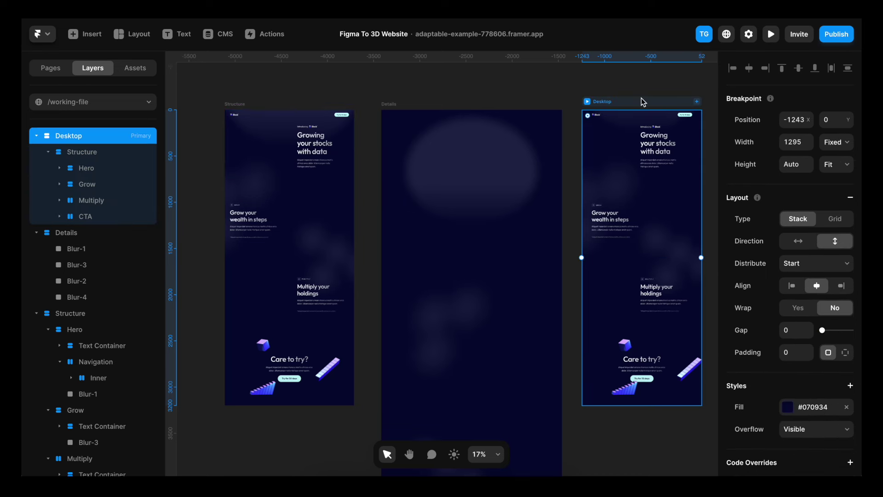
Publish the site and review the sections of the live page from the hero to the end and back.
{"action": "left_click", "coordinate": [836, 34]}
{"action": "left_click", "coordinate": [771, 79]}
{"action": "scroll", "coordinate": [575, 97], "scroll_direction": "down", "scroll_amount": 3}
{"action": "scroll", "coordinate": [575, 97], "scroll_direction": "down", "scroll_amount": 10}
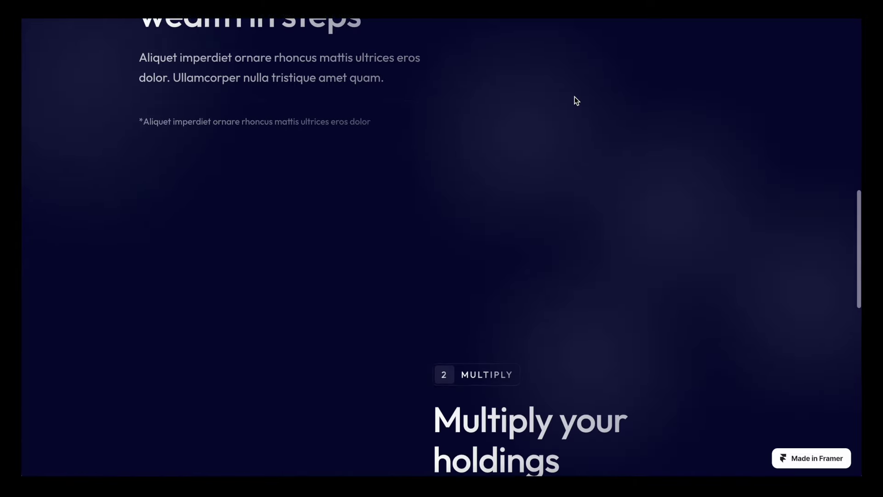
{"action": "scroll", "coordinate": [575, 98], "scroll_direction": "down", "scroll_amount": 10}
{"action": "scroll", "coordinate": [575, 97], "scroll_direction": "up", "scroll_amount": 5}
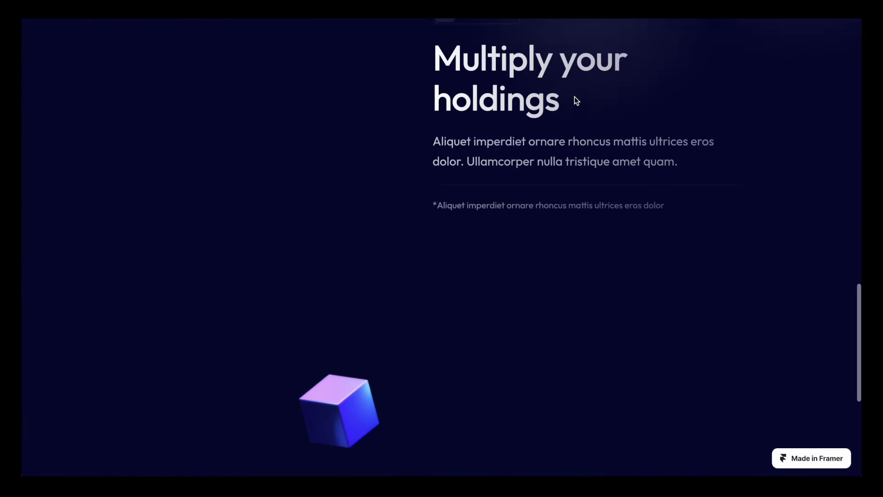
{"action": "scroll", "coordinate": [575, 98], "scroll_direction": "up", "scroll_amount": 10}
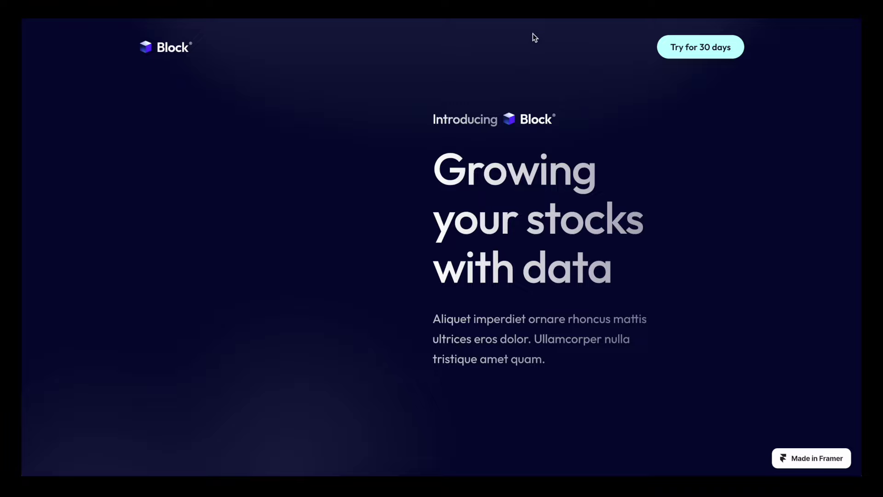
Go to the Spline website at spline.design and log in.
{"action": "type", "text": "spline.d"}
{"action": "type", "text": "esign"}
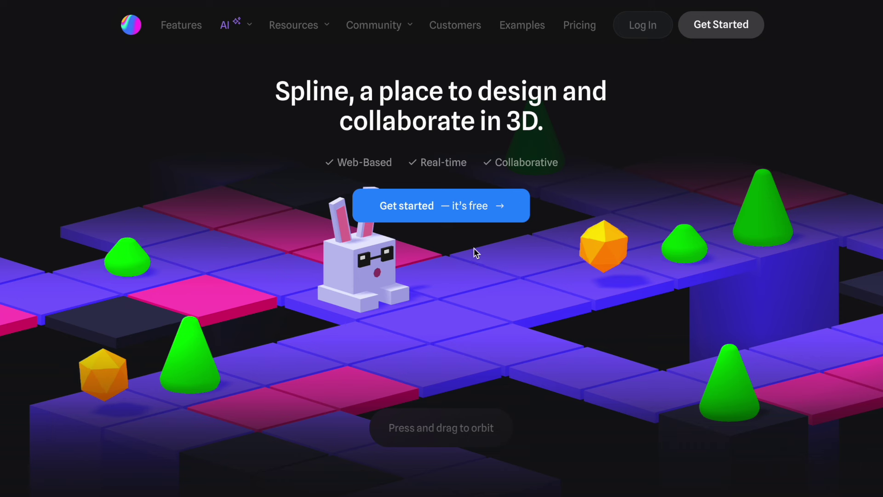
{"action": "left_click", "coordinate": [432, 216]}
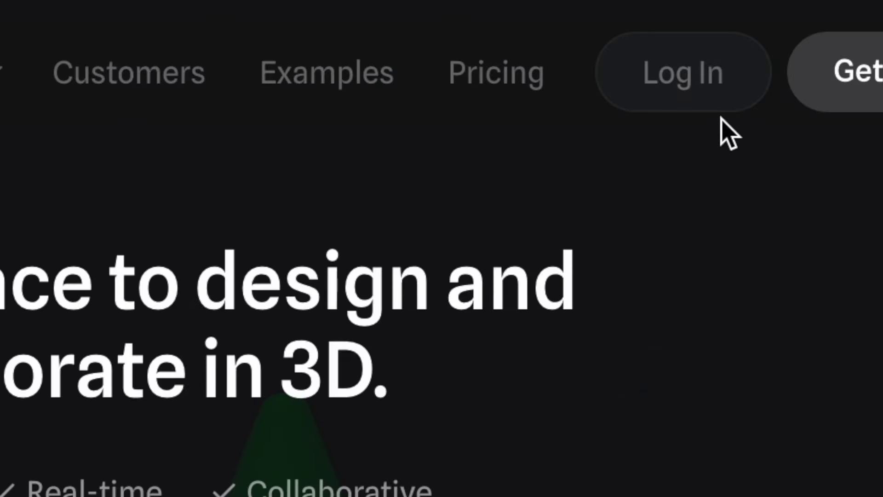
{"action": "left_click", "coordinate": [697, 92]}
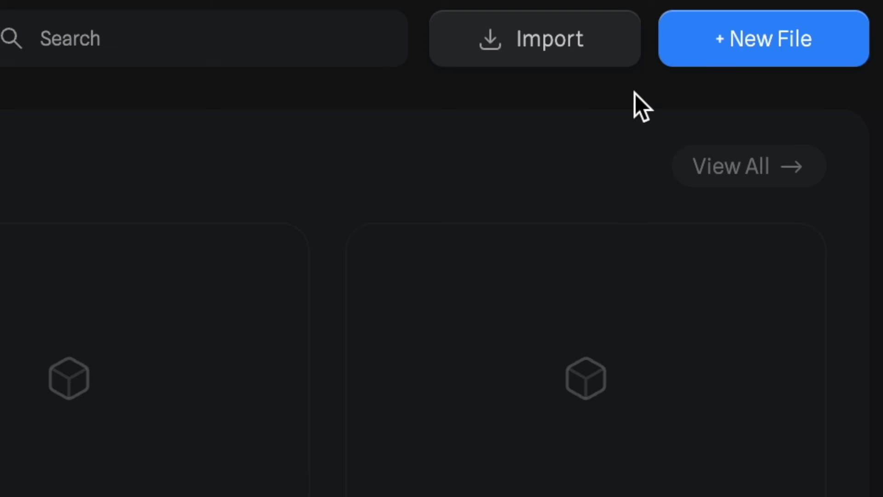
Create a new Spline file and delete the default rectangle from its scene.
{"action": "left_click", "coordinate": [709, 36]}
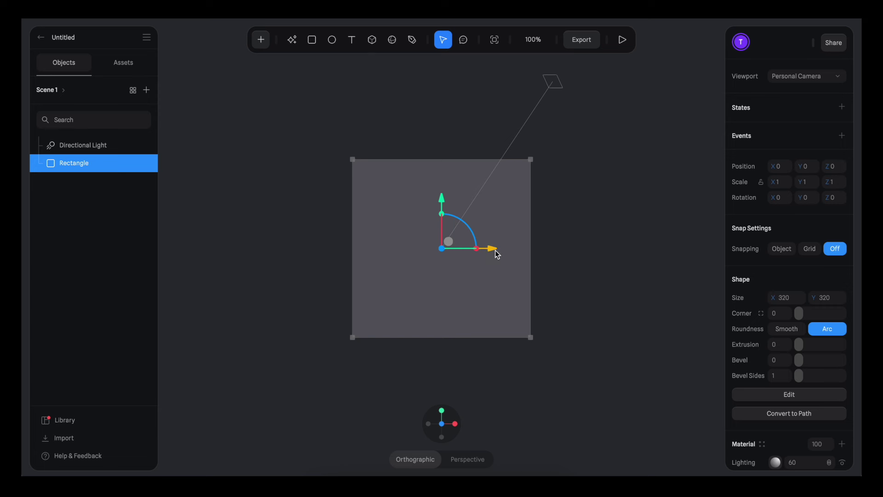
{"action": "key", "text": "Delete"}
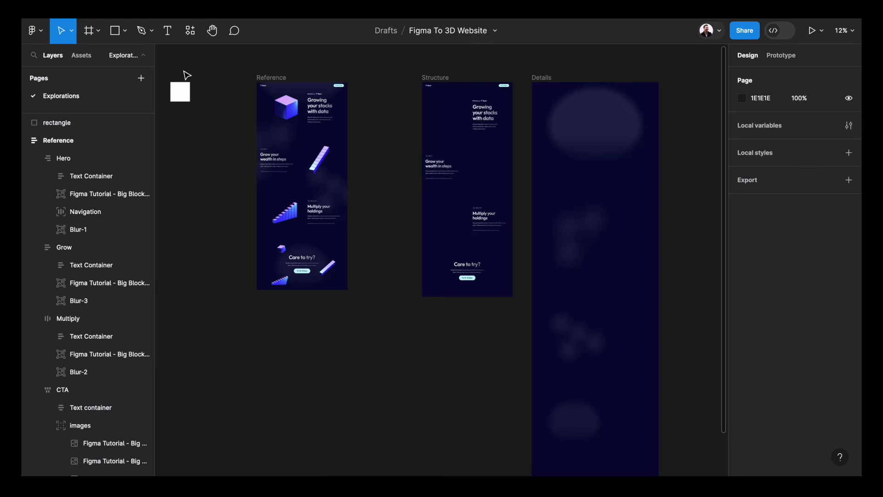
Switch to Figma and export the white 300 × 300 rectangle as an SVG.
{"action": "left_click", "coordinate": [183, 83]}
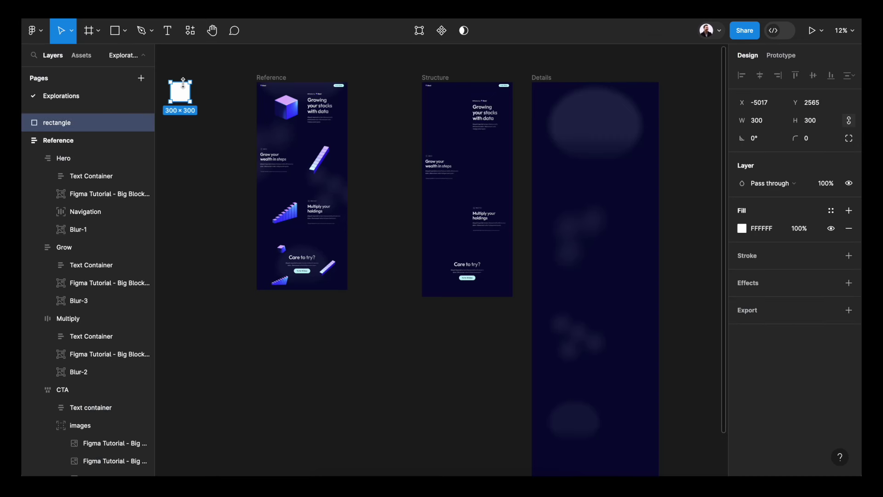
{"action": "left_click", "coordinate": [849, 311]}
{"action": "left_click", "coordinate": [826, 328]}
{"action": "left_click", "coordinate": [827, 353]}
{"action": "left_click", "coordinate": [827, 354]}
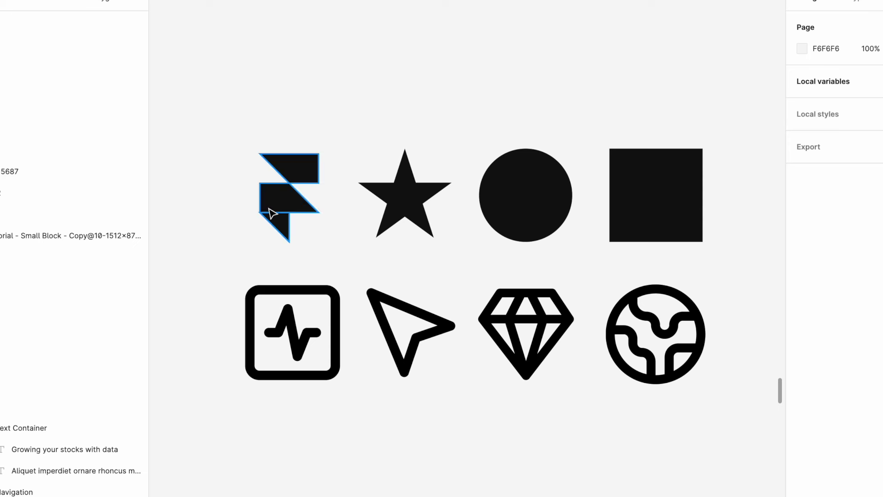
Select several of the sample shapes and icons, and export the globe icon as an SVG vector.
{"action": "left_click", "coordinate": [273, 213]}
{"action": "left_click", "coordinate": [303, 291]}
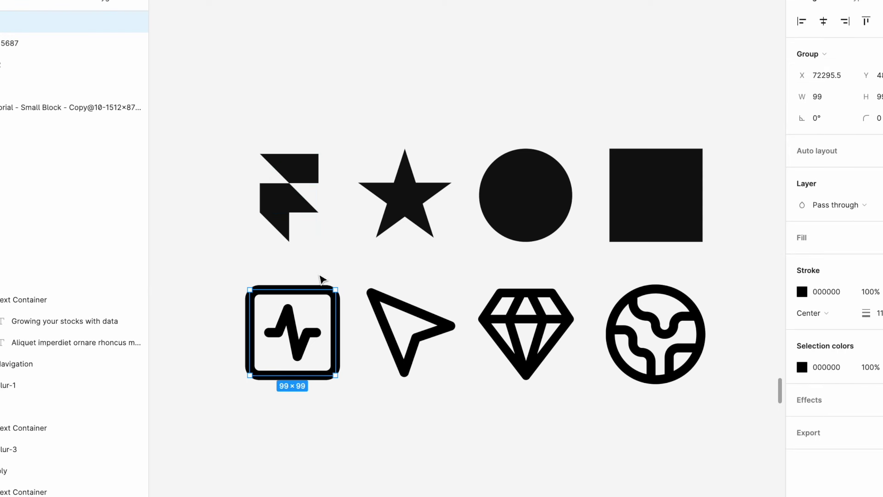
{"action": "left_click", "coordinate": [393, 209]}
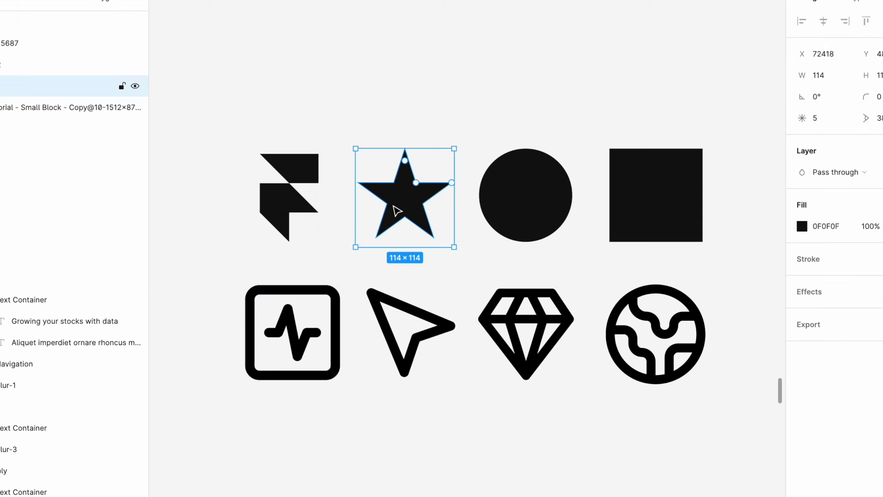
{"action": "left_click", "coordinate": [437, 325]}
{"action": "left_click", "coordinate": [533, 207]}
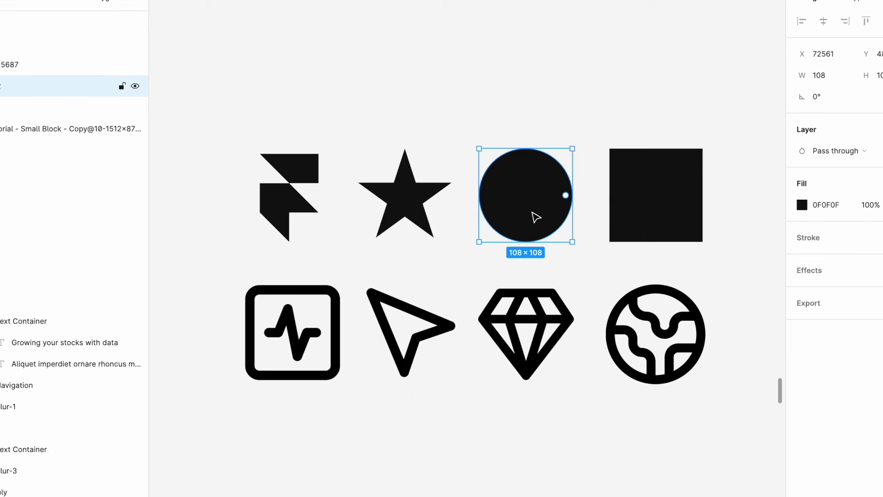
{"action": "left_click", "coordinate": [557, 290]}
{"action": "left_click", "coordinate": [690, 322]}
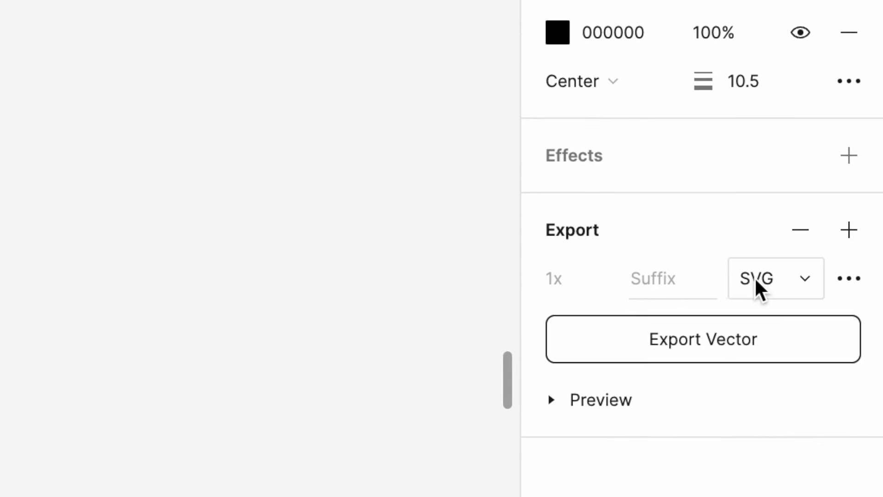
{"action": "left_click", "coordinate": [720, 342]}
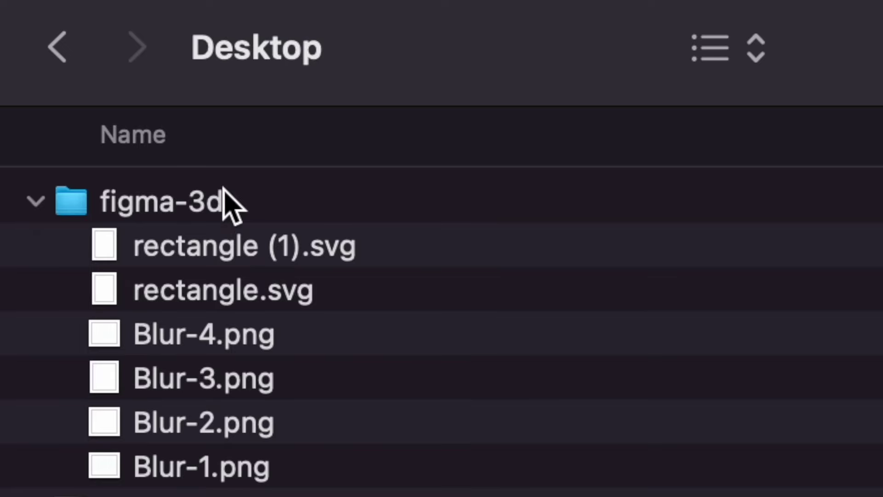
Import rectangle (1).svg from the figma-3d folder into the Spline scene.
{"action": "left_click", "coordinate": [240, 239]}
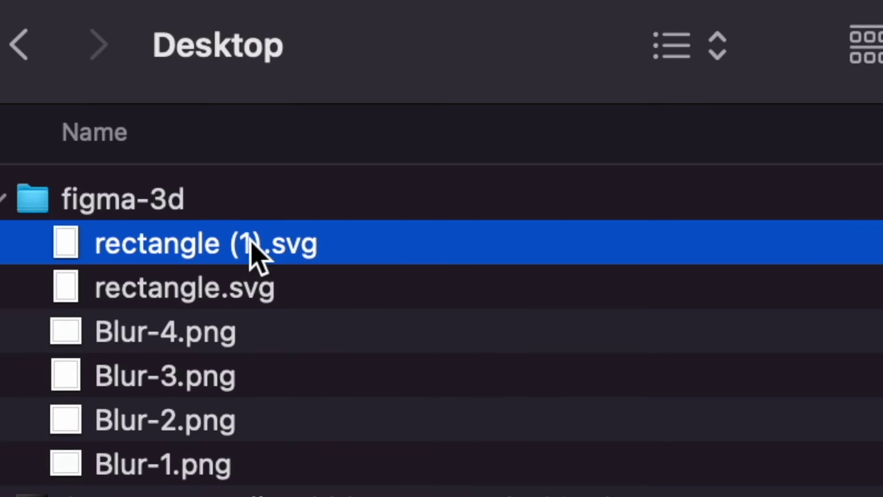
{"action": "left_click_drag", "start_coordinate": [257, 258], "coordinate": [879, 474]}
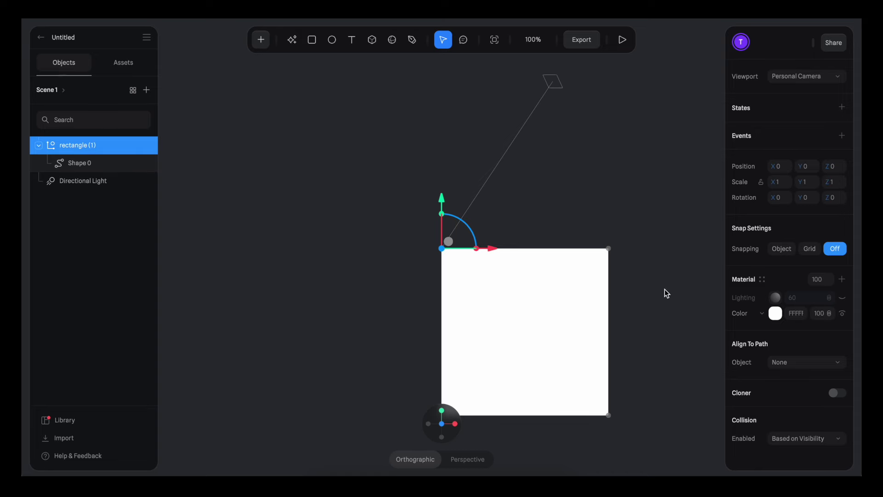
Ungroup the imported rectangle (1) and delete its leftover empty parent, keeping Shape 0.
{"action": "left_click_drag", "start_coordinate": [664, 309], "coordinate": [634, 296]}
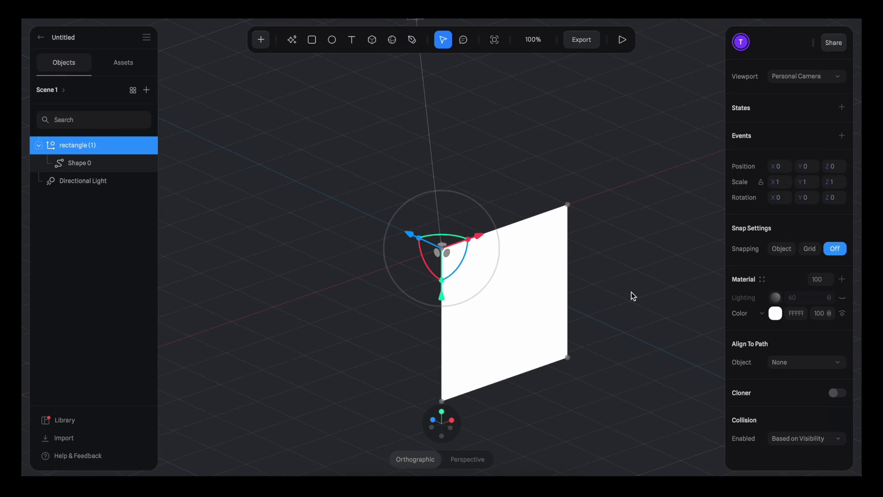
{"action": "right_click", "coordinate": [89, 146]}
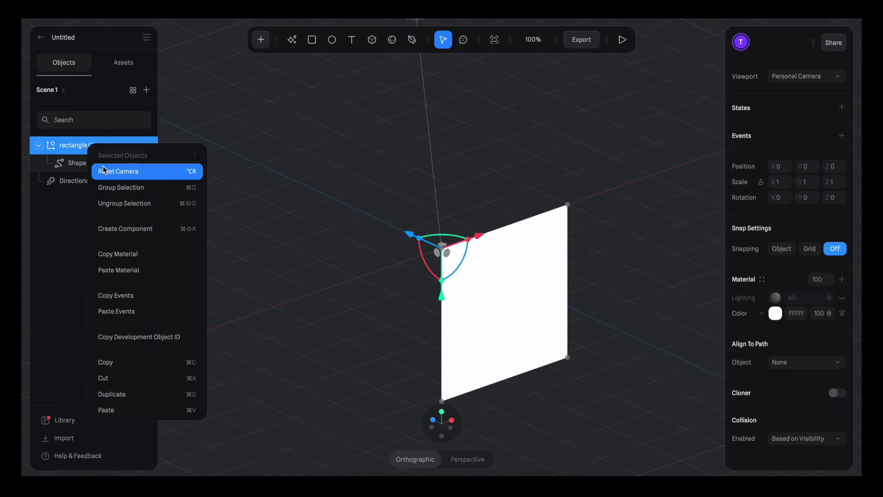
{"action": "left_click", "coordinate": [118, 203]}
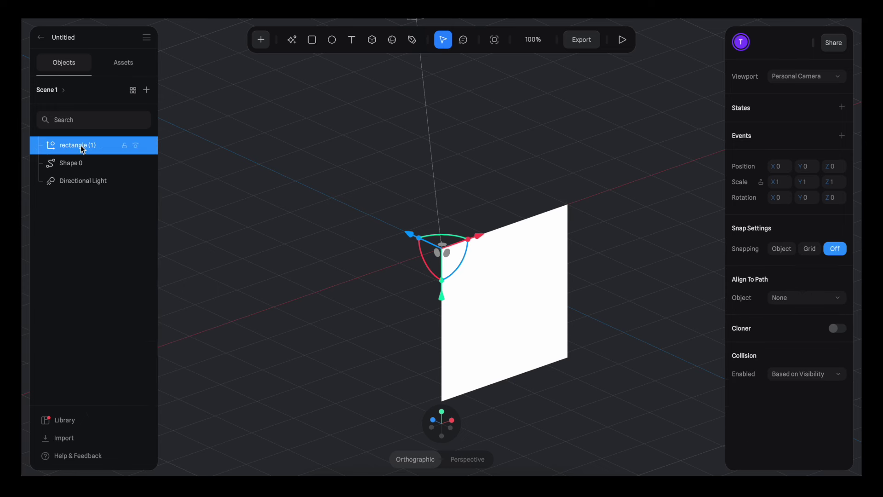
{"action": "key", "text": "Delete"}
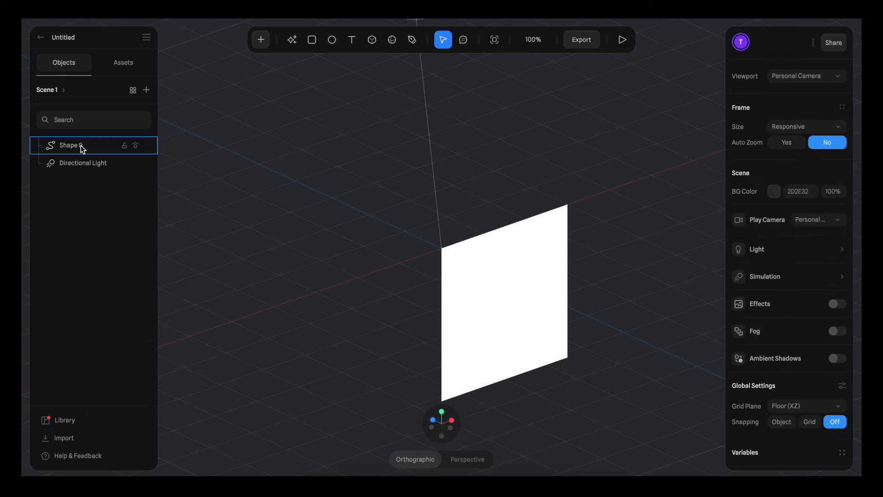
Rename Shape 0 as Cube.
{"action": "left_click", "coordinate": [77, 147]}
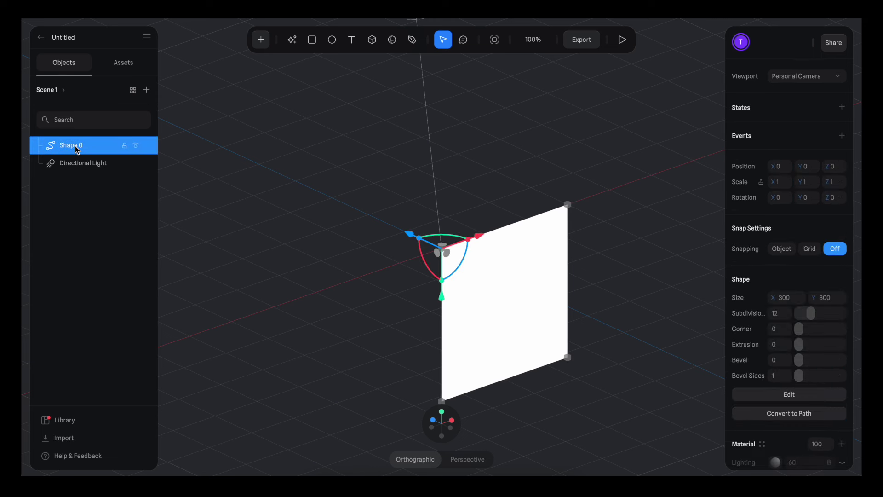
{"action": "double_click", "coordinate": [76, 147]}
{"action": "type", "text": "Cube"}
{"action": "key", "text": "Return"}
Set the Cube's extrusion to 300 to turn the flat square into a solid.
{"action": "scroll", "coordinate": [765, 299], "scroll_direction": "down", "scroll_amount": 1}
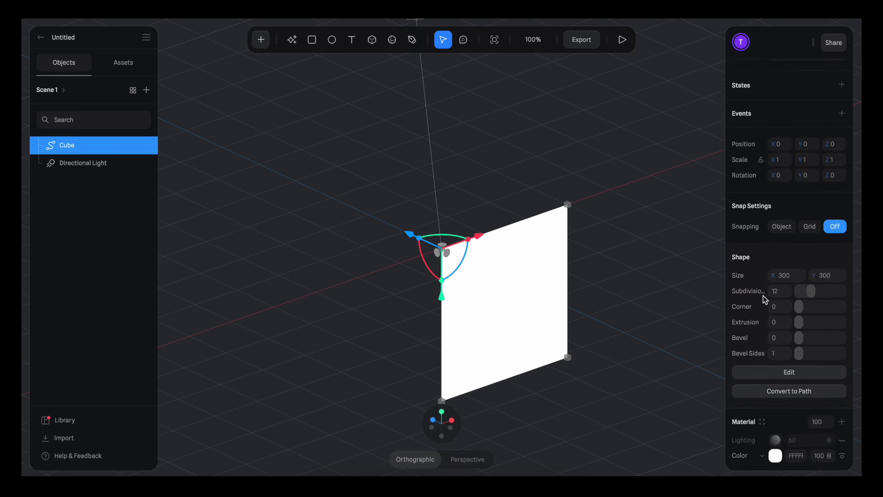
{"action": "left_click", "coordinate": [779, 308]}
{"action": "type", "text": "300"}
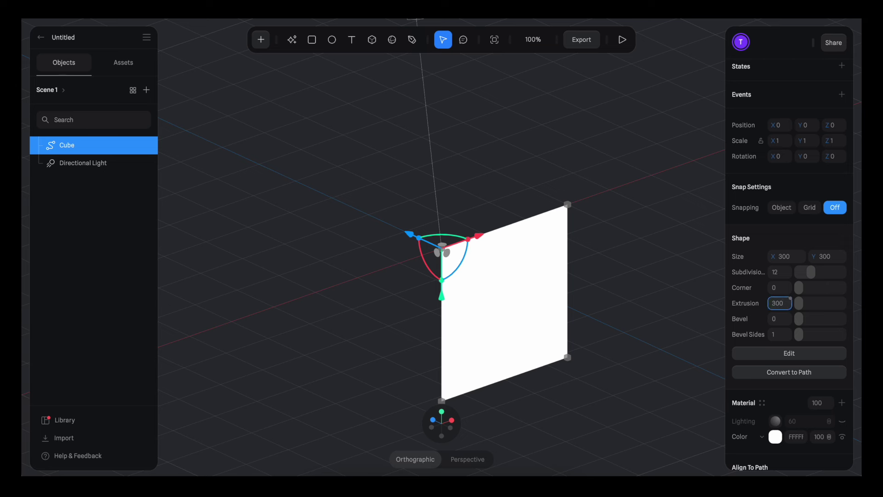
{"action": "key", "text": "Return"}
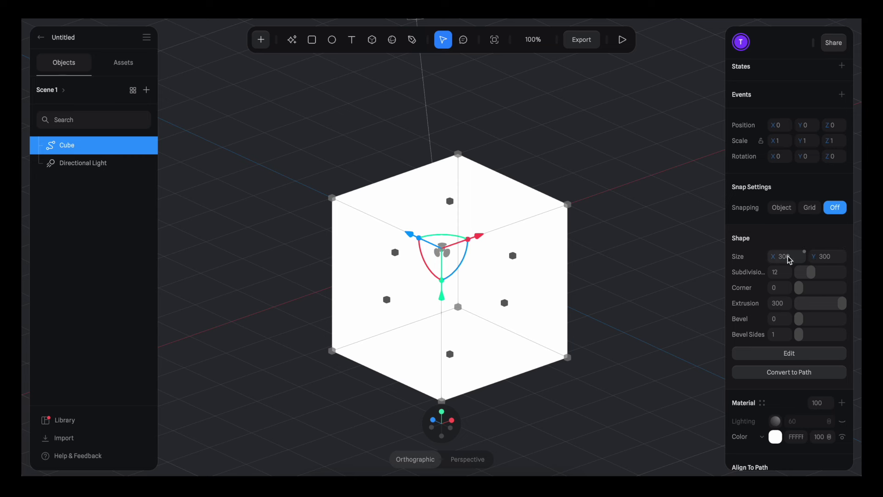
Round the Cube's edges with corner 8, bevel 8 and bevel sides 8.
{"action": "left_click", "coordinate": [784, 291]}
{"action": "type", "text": "8"}
{"action": "left_click", "coordinate": [777, 319]}
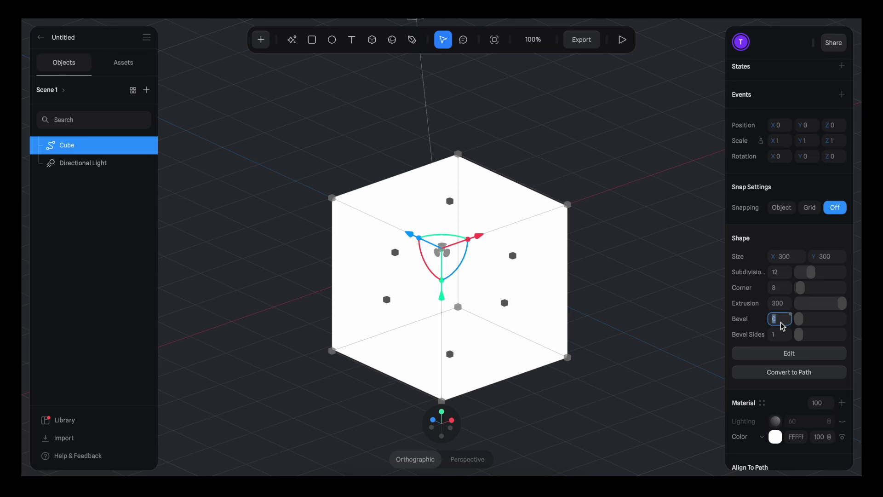
{"action": "type", "text": "8"}
{"action": "left_click", "coordinate": [777, 334]}
{"action": "type", "text": "8"}
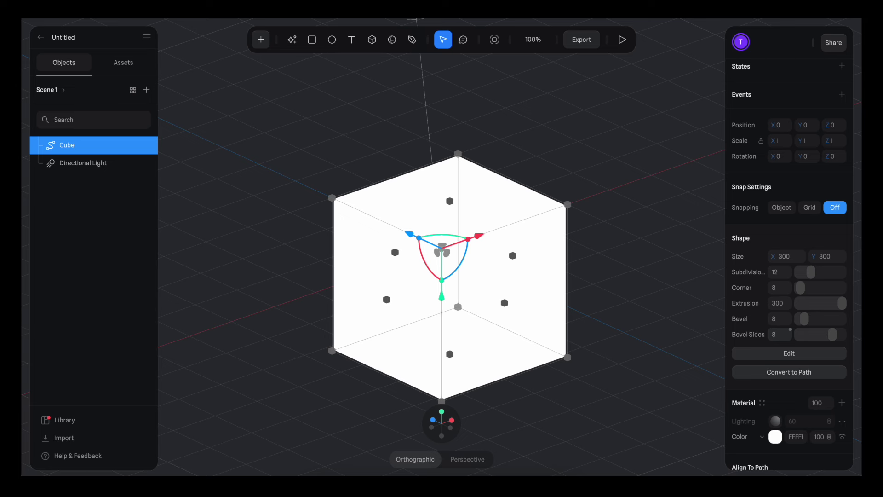
Set the Cube's material color to 0000FF.
{"action": "scroll", "coordinate": [790, 329], "scroll_direction": "down", "scroll_amount": 3}
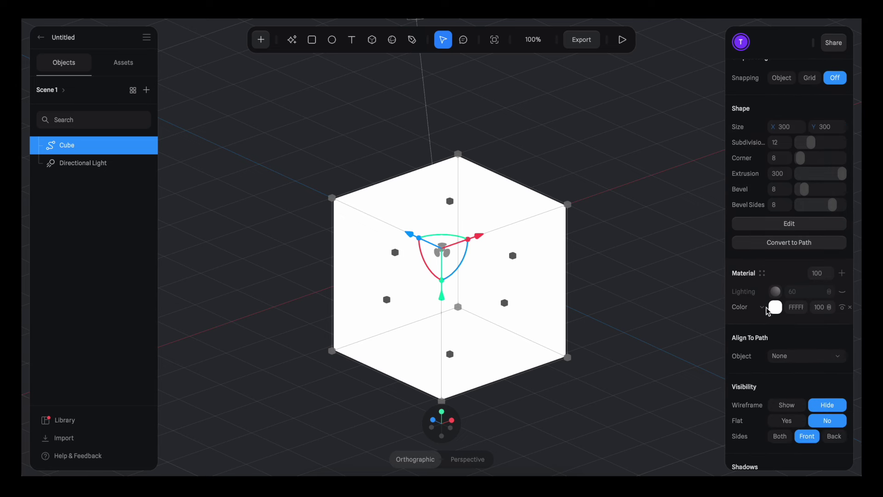
{"action": "left_click", "coordinate": [796, 308]}
{"action": "type", "text": "0000FF"}
{"action": "key", "text": "Return"}
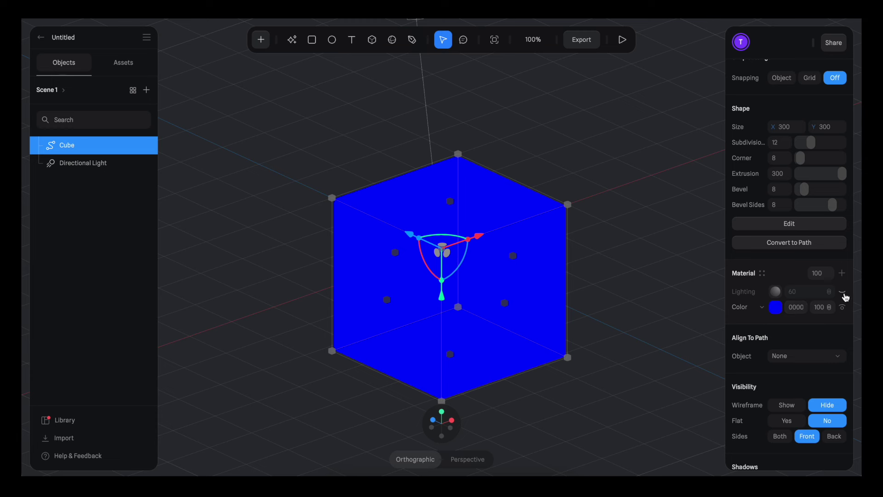
Enable the Cube material's lighting layer and set its value to 80.
{"action": "left_click", "coordinate": [844, 294]}
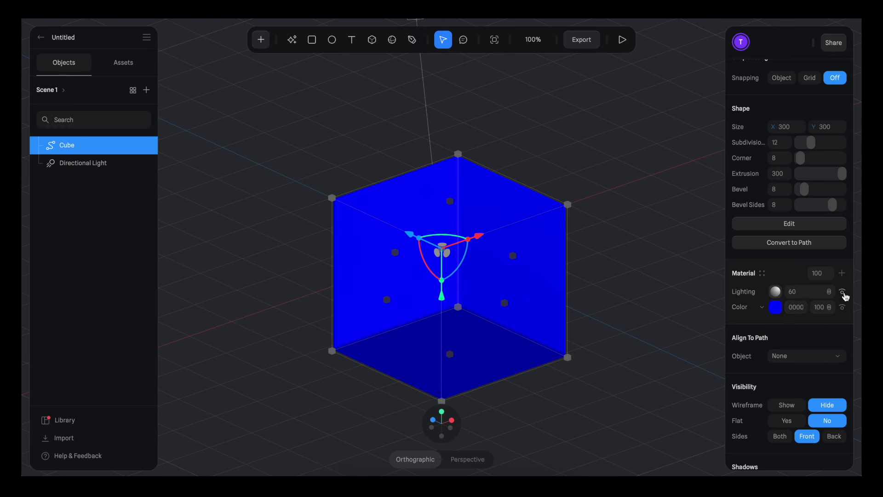
{"action": "left_click", "coordinate": [801, 293]}
{"action": "type", "text": "80"}
{"action": "key", "text": "Return"}
Add a new layer to the Cube's material, make it a Matcap and set its opacity to 75.
{"action": "left_click", "coordinate": [842, 273]}
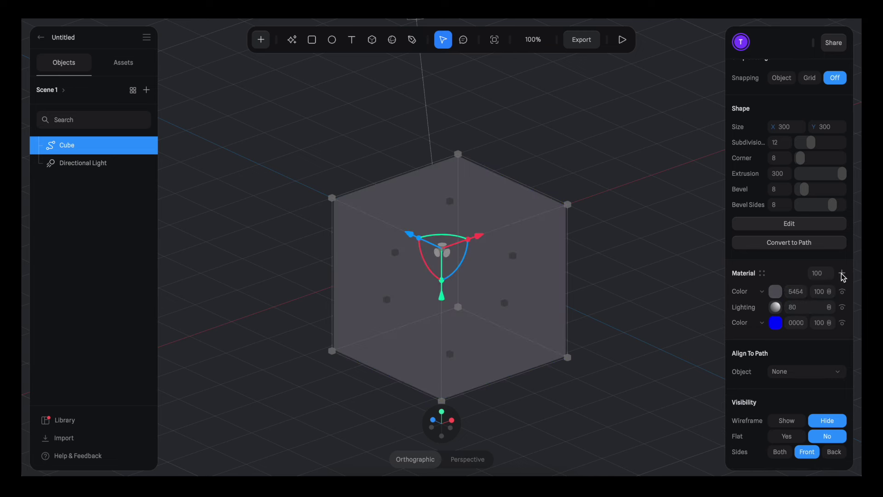
{"action": "left_click", "coordinate": [764, 293]}
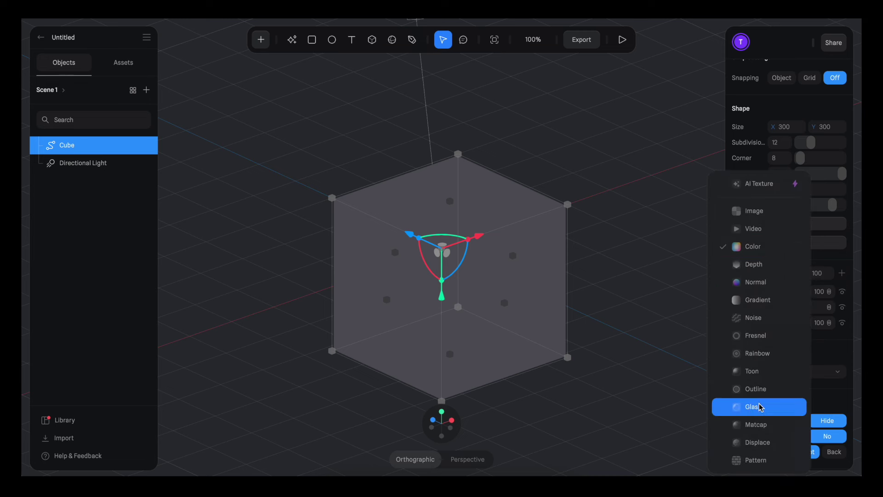
{"action": "left_click", "coordinate": [760, 425]}
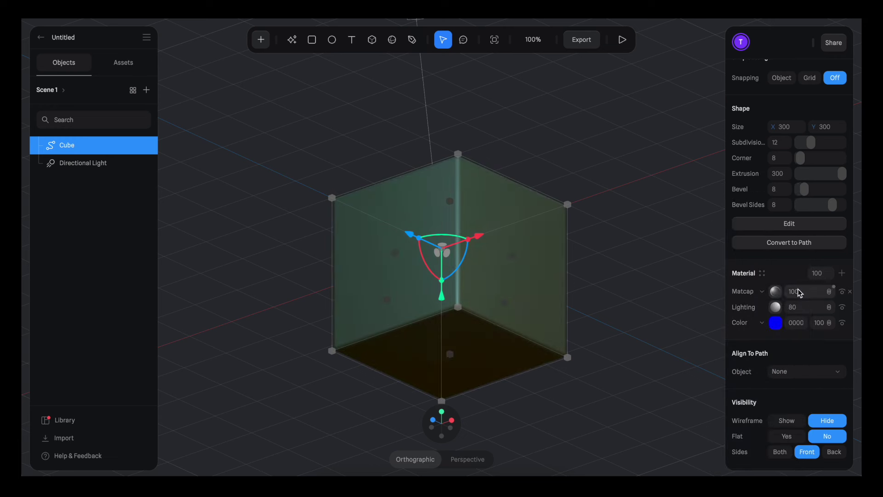
{"action": "left_click", "coordinate": [799, 292]}
{"action": "type", "text": "75"}
{"action": "key", "text": "Return"}
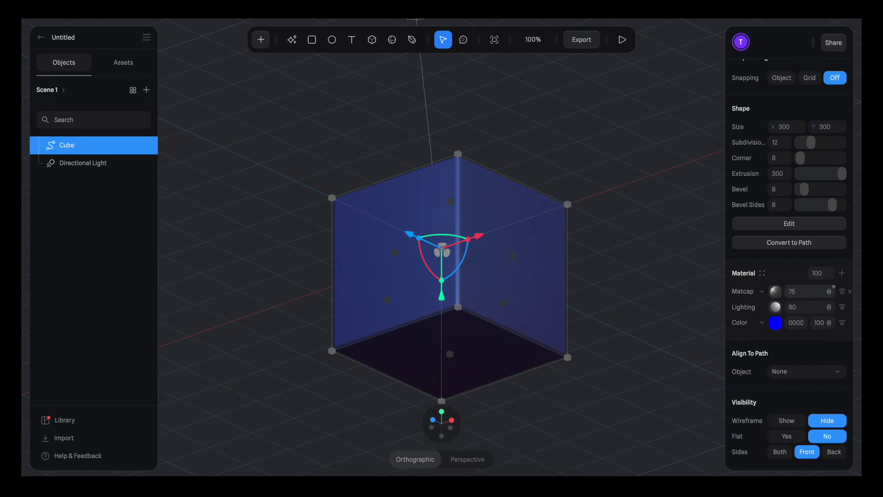
Give the Matcap layer the glossy blue Spline Library image and place the layer below Lighting.
{"action": "left_click", "coordinate": [776, 292]}
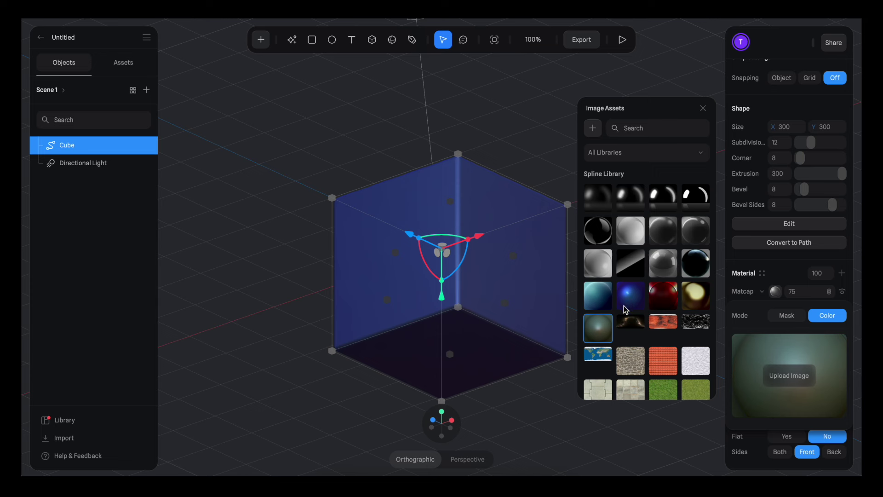
{"action": "left_click", "coordinate": [631, 296]}
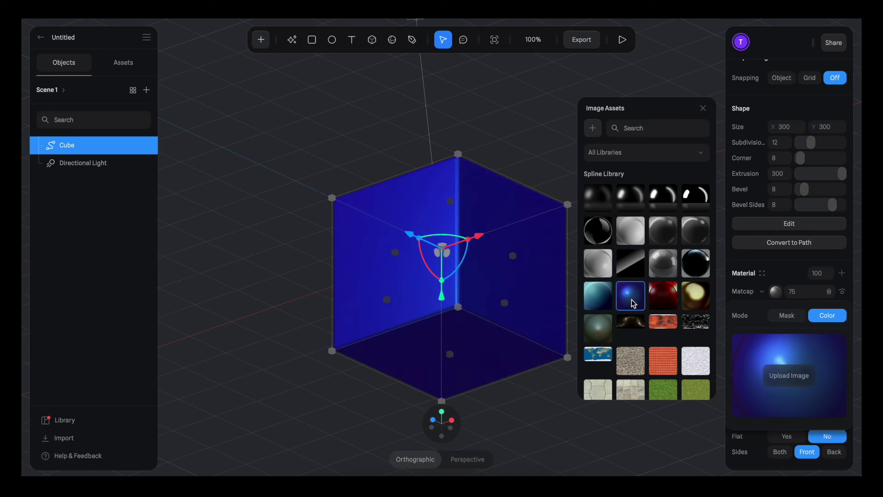
{"action": "left_click", "coordinate": [742, 267]}
{"action": "left_click_drag", "start_coordinate": [731, 291], "coordinate": [732, 309]}
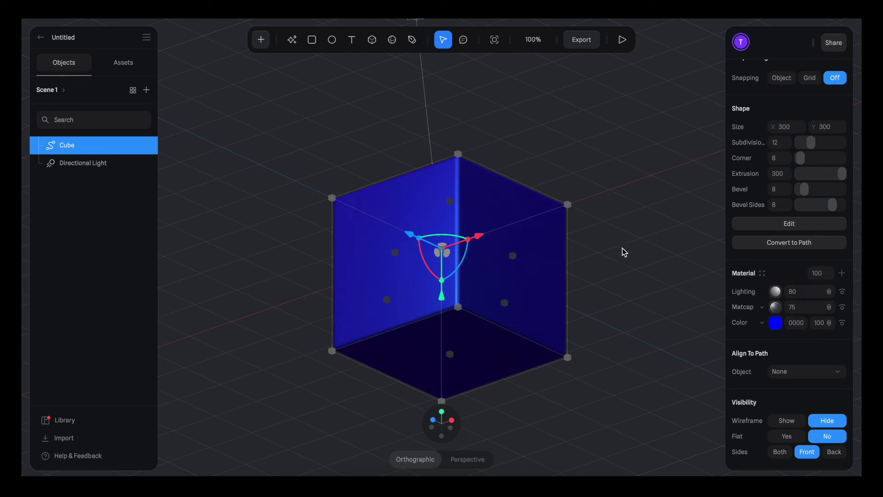
Set the directional light's intensity to 4 and turn its shadows off.
{"action": "right_click_drag", "start_coordinate": [597, 202], "coordinate": [598, 244]}
{"action": "scroll", "coordinate": [596, 240], "scroll_direction": "down", "scroll_amount": 5}
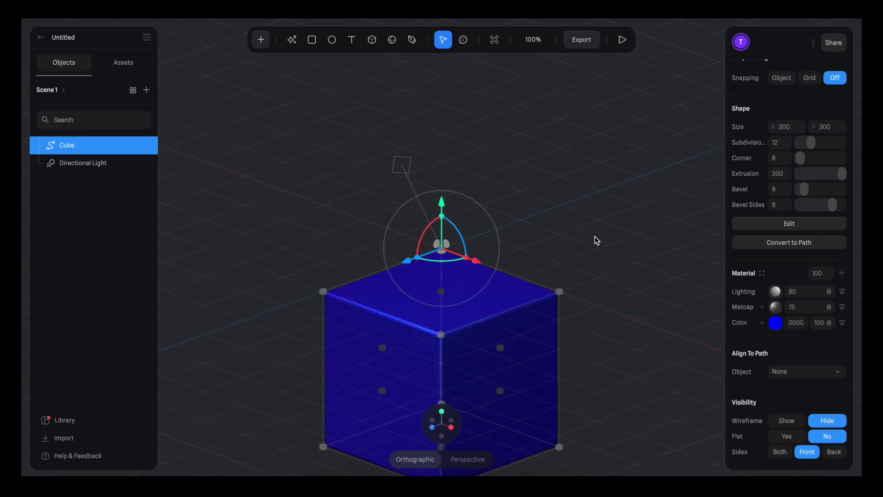
{"action": "left_click", "coordinate": [99, 167]}
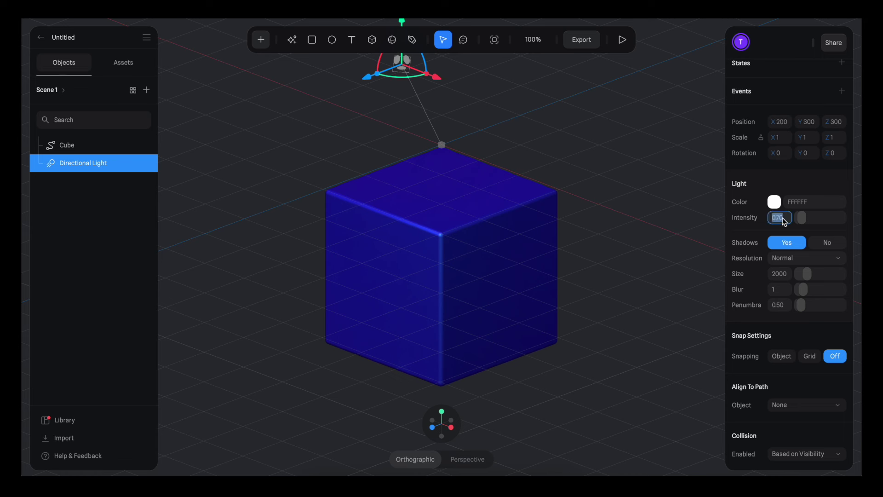
{"action": "type", "text": "4"}
{"action": "key", "text": "Return"}
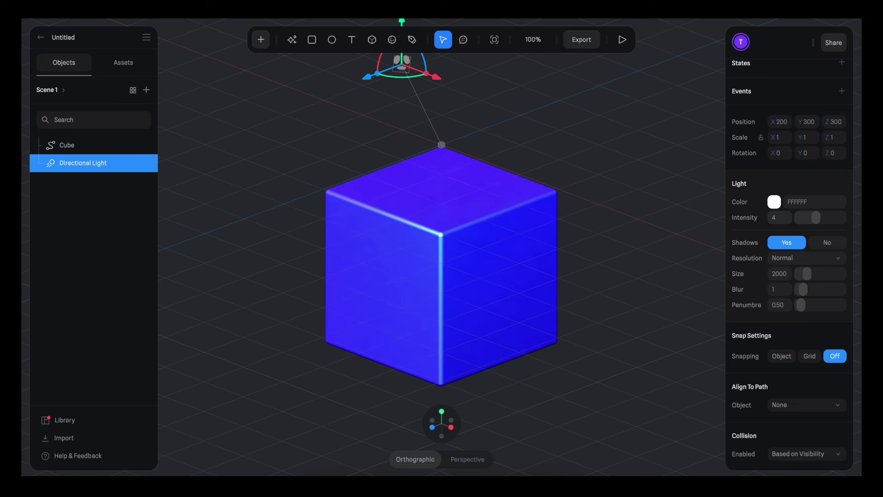
{"action": "left_click", "coordinate": [826, 243]}
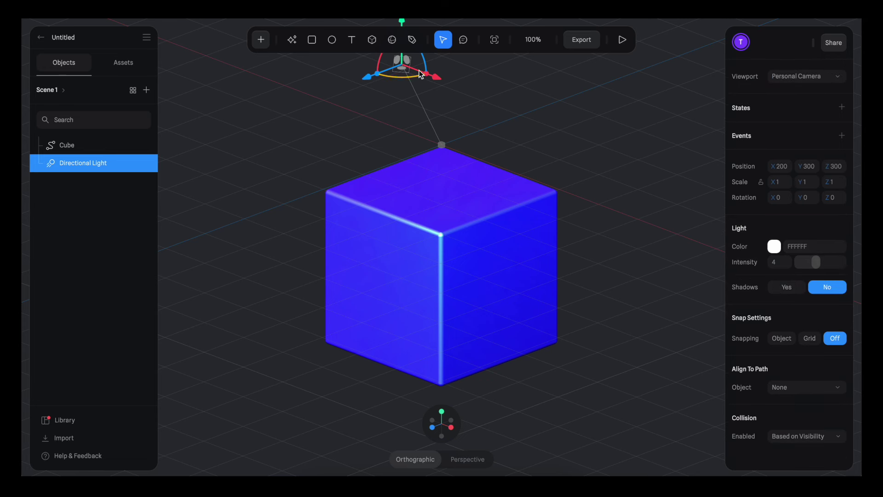
Position the directional light at X -150, Y 750, Z 450, and shift it over to light the Cube's right-hand face.
{"action": "mouse_move", "coordinate": [403, 63]}
{"action": "left_mouse_down"}
{"action": "mouse_move", "coordinate": [501, 79]}
{"action": "mouse_move", "coordinate": [361, 85]}
{"action": "mouse_move", "coordinate": [369, 107]}
{"action": "mouse_move", "coordinate": [410, 81]}
{"action": "mouse_move", "coordinate": [379, 86]}
{"action": "mouse_move", "coordinate": [357, 122]}
{"action": "mouse_move", "coordinate": [481, 102]}
{"action": "mouse_move", "coordinate": [374, 102]}
{"action": "mouse_move", "coordinate": [378, 108]}
{"action": "left_mouse_up"}
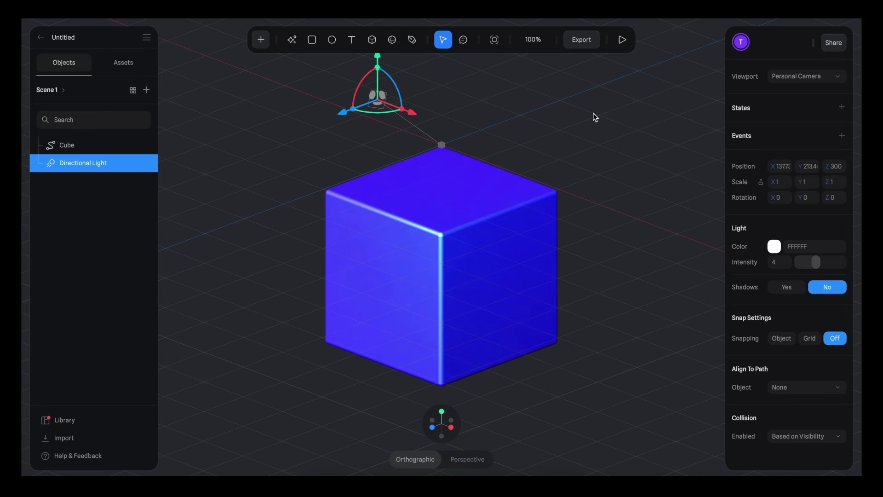
{"action": "left_click", "coordinate": [782, 168]}
{"action": "type", "text": "-1"}
{"action": "key", "text": "Return"}
{"action": "left_click", "coordinate": [811, 167]}
{"action": "type", "text": "750"}
{"action": "key", "text": "Return"}
{"action": "left_click", "coordinate": [834, 166]}
{"action": "type", "text": "450"}
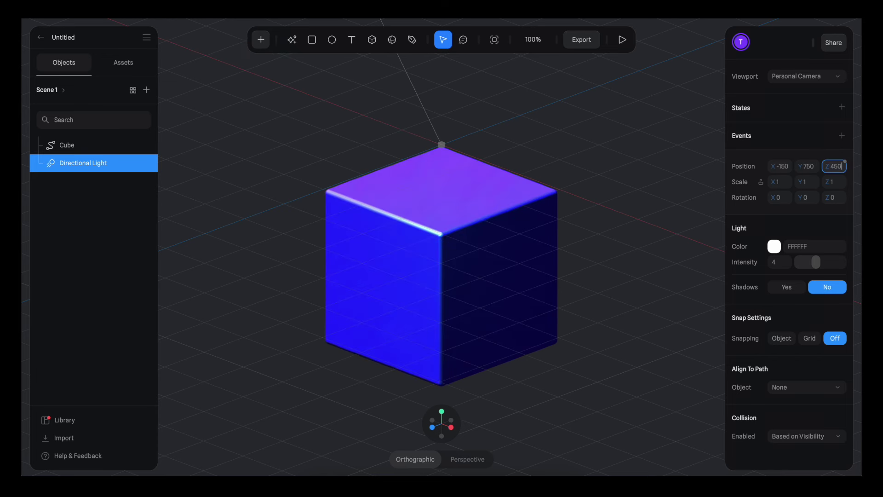
{"action": "key", "text": "Return"}
{"action": "scroll", "coordinate": [463, 214], "scroll_direction": "down", "scroll_amount": 6}
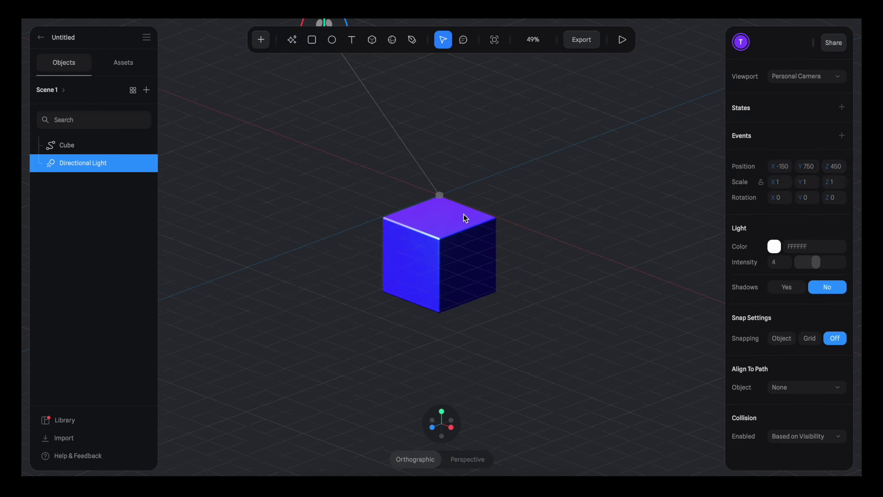
{"action": "left_click_drag", "start_coordinate": [365, 142], "coordinate": [511, 119]}
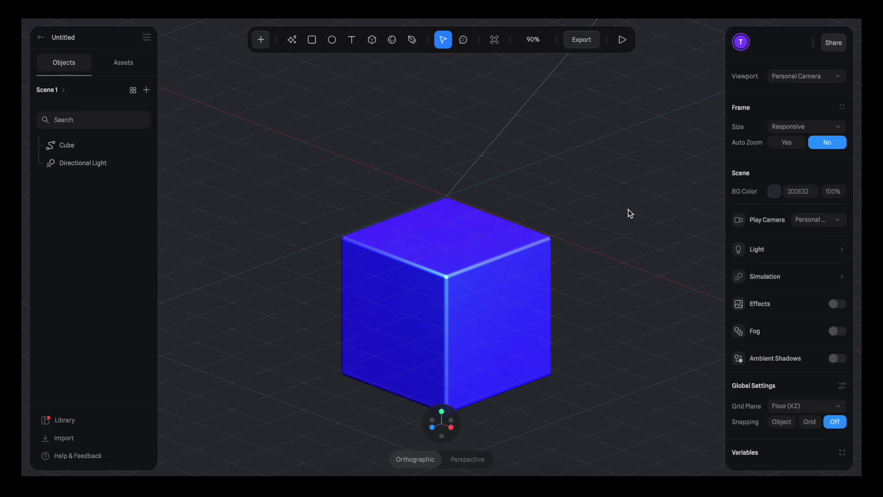
Enable the scene effects and turn on Bloom at 100%.
{"action": "scroll", "coordinate": [793, 227], "scroll_direction": "down", "scroll_amount": 2}
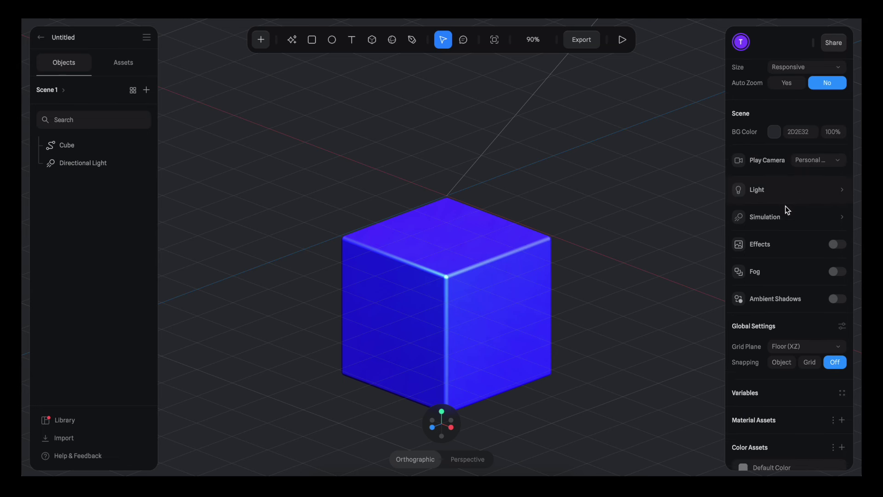
{"action": "left_click", "coordinate": [836, 246]}
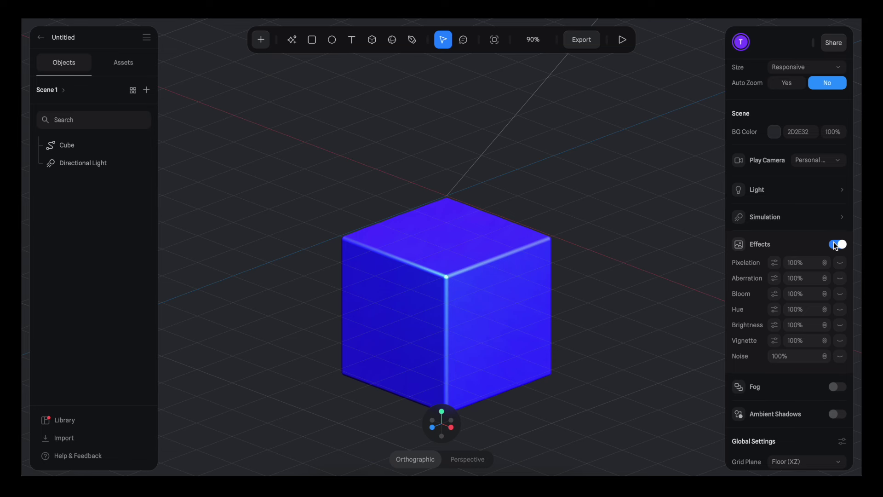
{"action": "left_click", "coordinate": [843, 293]}
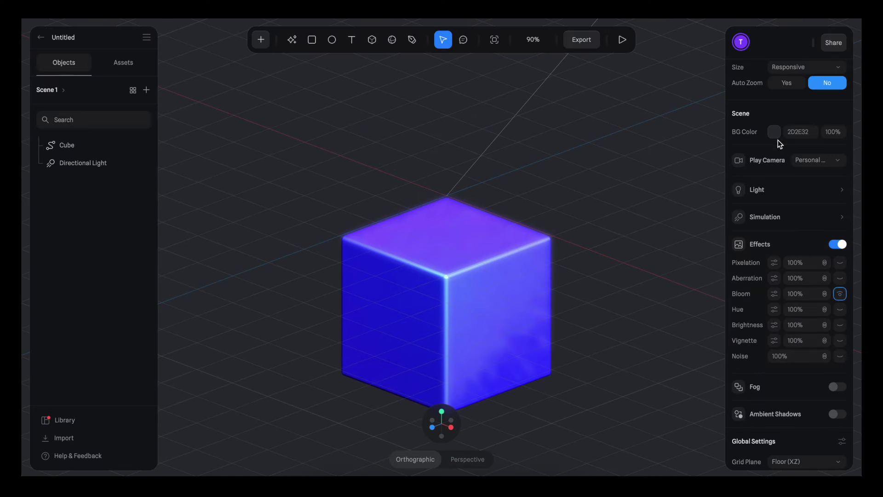
Set the scene background color to 070934 and play a preview of the scene.
{"action": "left_click", "coordinate": [797, 134]}
{"action": "type", "text": "070934"}
{"action": "key", "text": "Return"}
{"action": "left_click", "coordinate": [623, 39]}
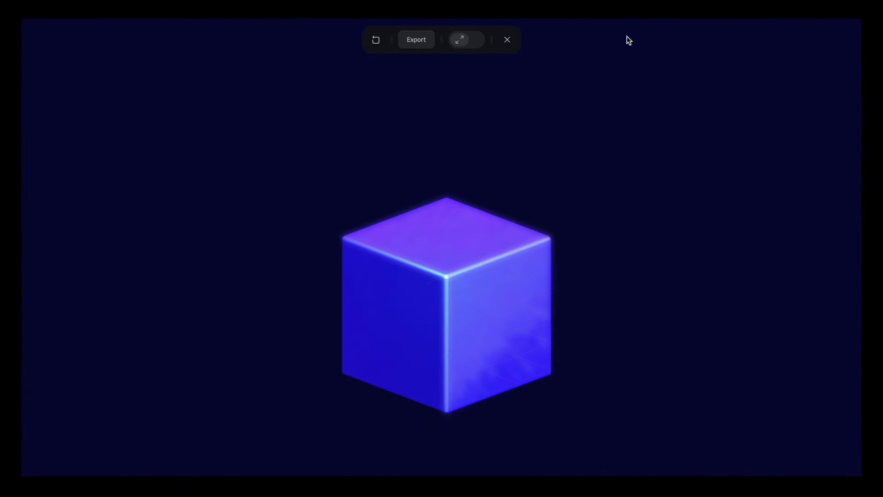
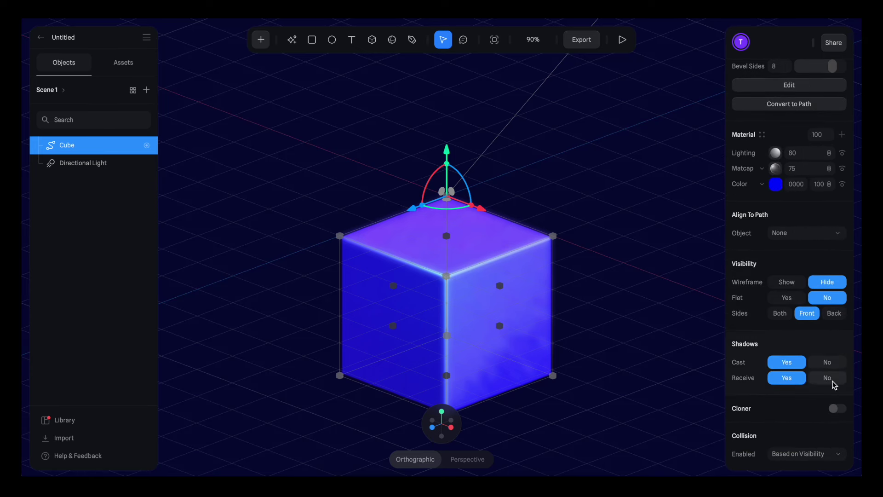
Enable a linear Cloner on the Cube with a count of 8 and an X position offset of 305.
{"action": "left_click", "coordinate": [837, 409]}
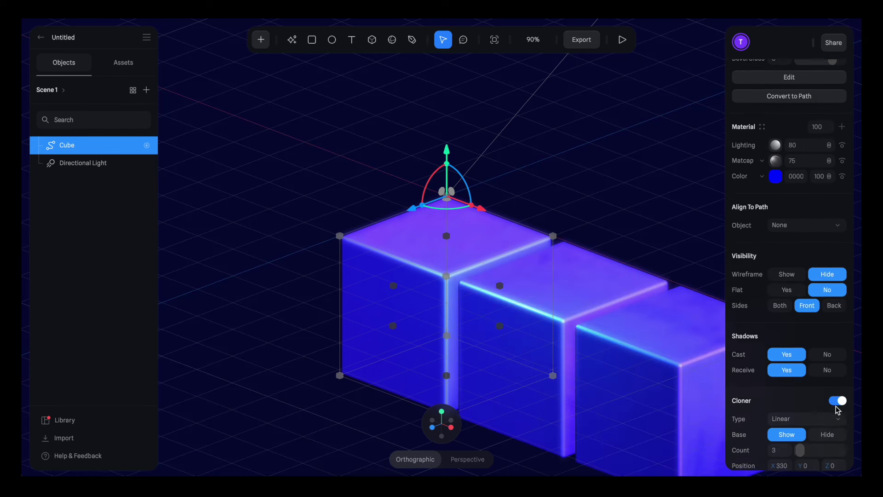
{"action": "scroll", "coordinate": [836, 410], "scroll_direction": "down", "scroll_amount": 4}
{"action": "left_click", "coordinate": [777, 366]}
{"action": "type", "text": "8"}
{"action": "key", "text": "Return"}
{"action": "left_click", "coordinate": [781, 381]}
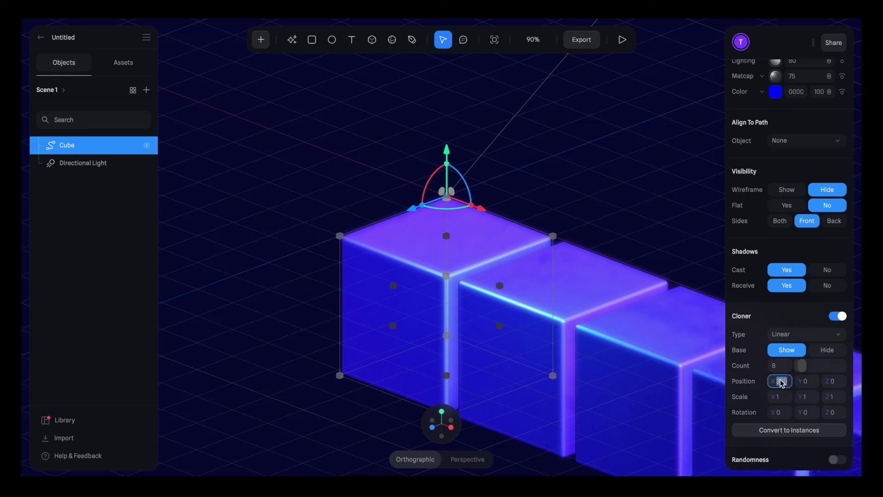
{"action": "type", "text": "305"}
{"action": "key", "text": "Return"}
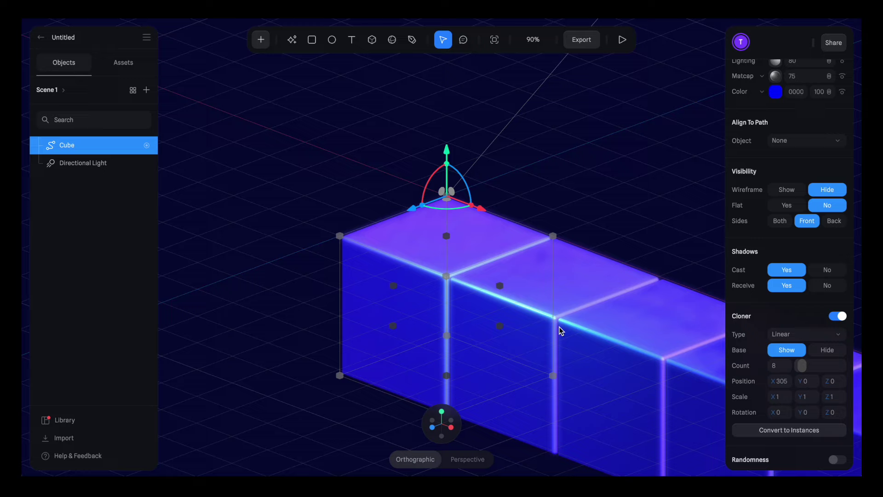
Inspect the row of cloned cubes from another angle and go back to the Cube's states.
{"action": "scroll", "coordinate": [449, 275], "scroll_direction": "down", "scroll_amount": 5}
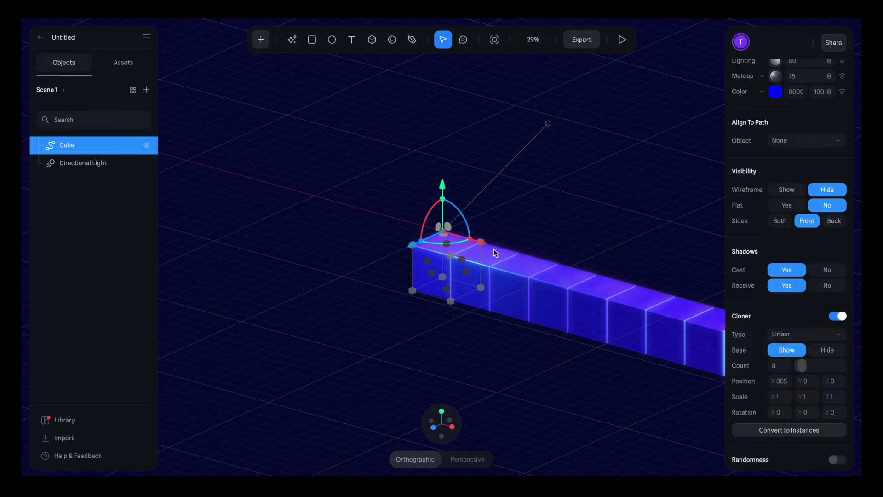
{"action": "key", "text": "1"}
{"action": "left_click_drag", "start_coordinate": [545, 226], "coordinate": [582, 250]}
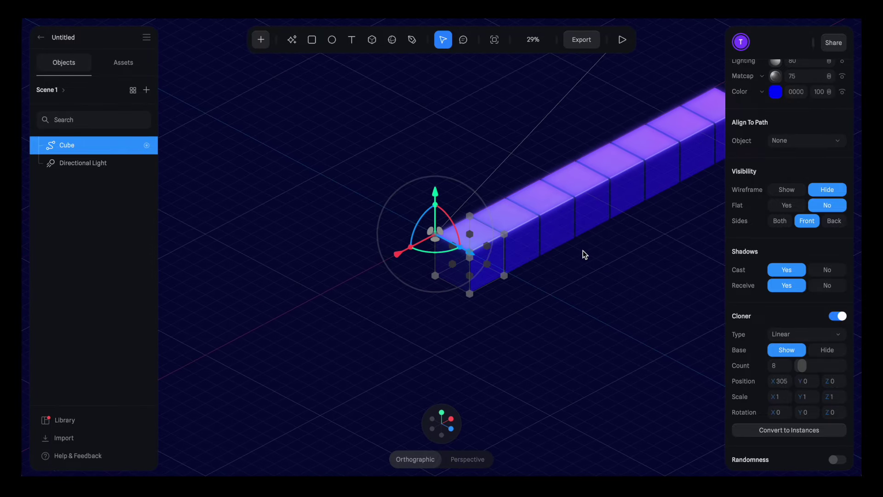
{"action": "scroll", "coordinate": [755, 158], "scroll_direction": "up", "scroll_amount": 10}
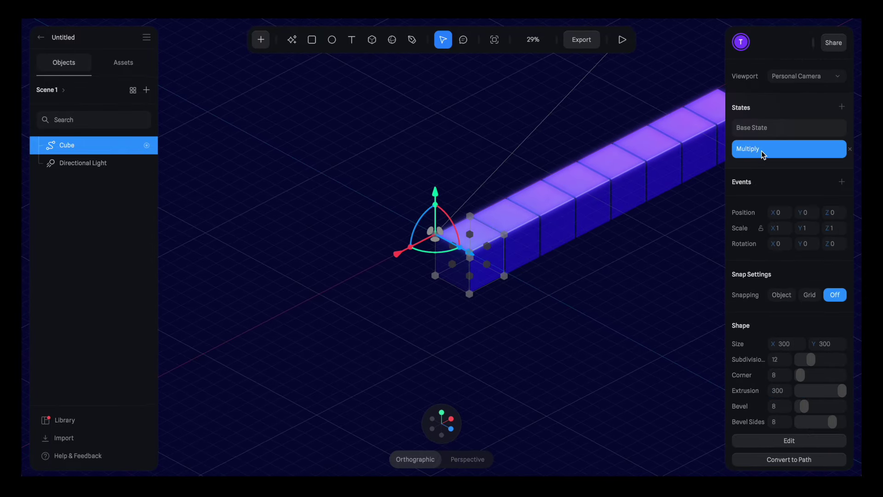
Duplicate the Cube's Multiply state and rename the copy as Grow.
{"action": "right_click", "coordinate": [762, 155]}
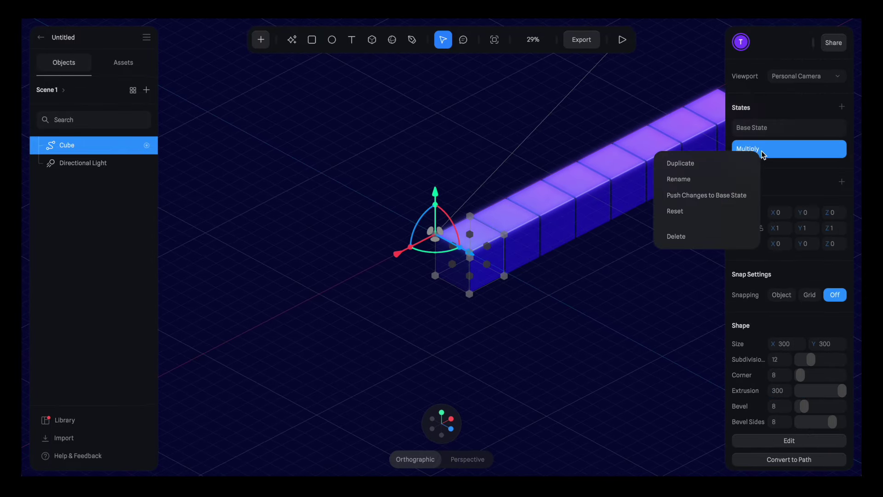
{"action": "left_click", "coordinate": [745, 162]}
{"action": "double_click", "coordinate": [749, 168]}
{"action": "type", "text": "Grow"}
{"action": "key", "text": "Return"}
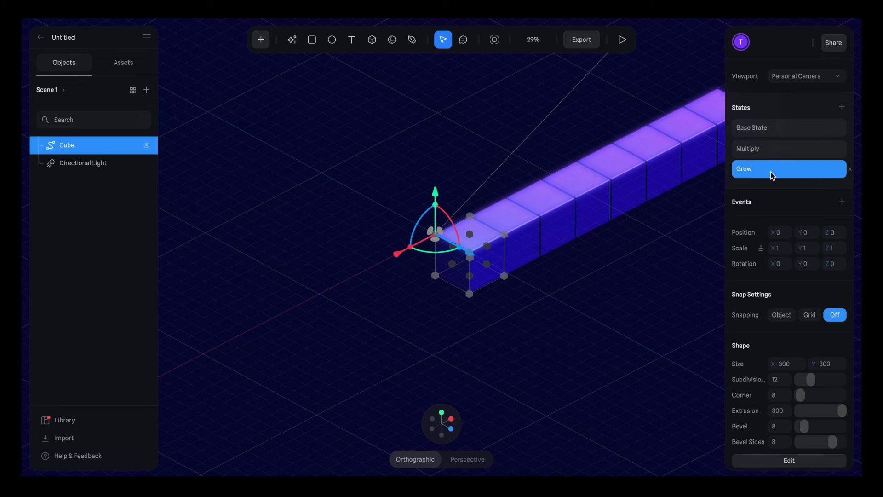
In the Grow state, set the Cloner's Y scale to 1.50 and its Y position offset to 150.
{"action": "scroll", "coordinate": [772, 177], "scroll_direction": "down", "scroll_amount": 10}
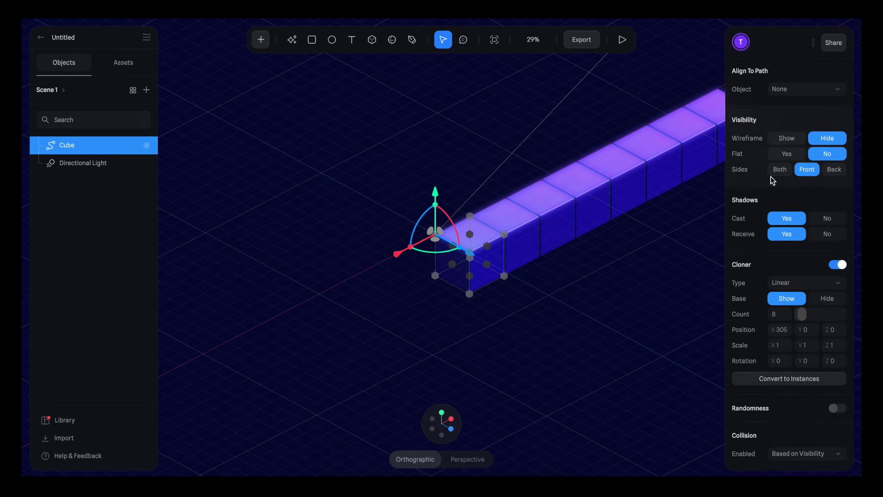
{"action": "left_click", "coordinate": [809, 348]}
{"action": "type", "text": "150"}
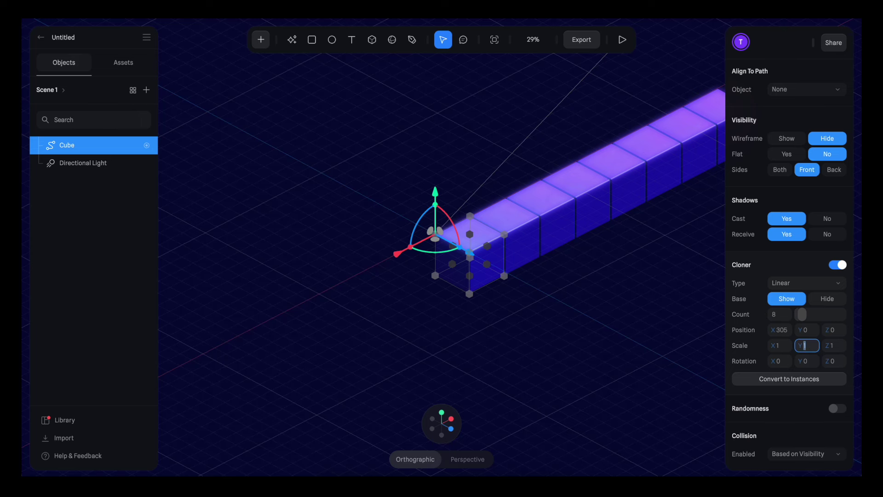
{"action": "key", "text": "Return"}
{"action": "scroll", "coordinate": [529, 311], "scroll_direction": "up", "scroll_amount": 3}
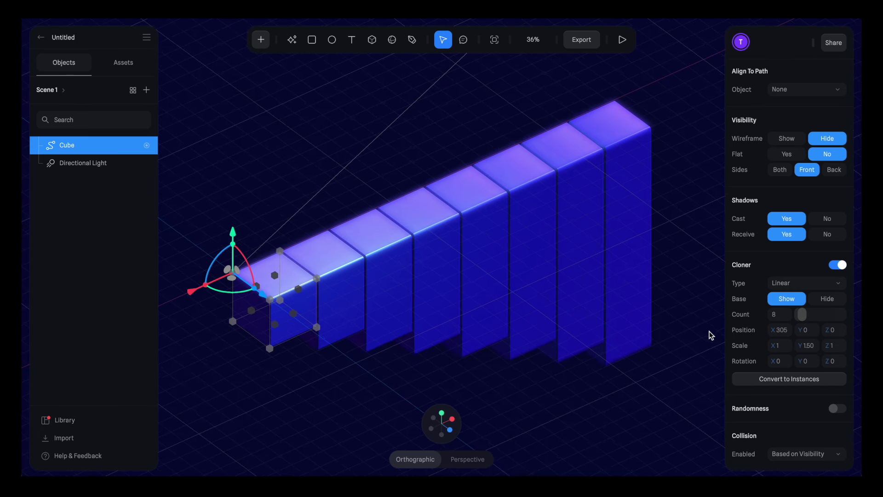
{"action": "left_click", "coordinate": [812, 332]}
{"action": "type", "text": "150"}
{"action": "key", "text": "Return"}
Switch the Cube to its Base State and set the Cloner count to 1.
{"action": "scroll", "coordinate": [814, 330], "scroll_direction": "up", "scroll_amount": 5}
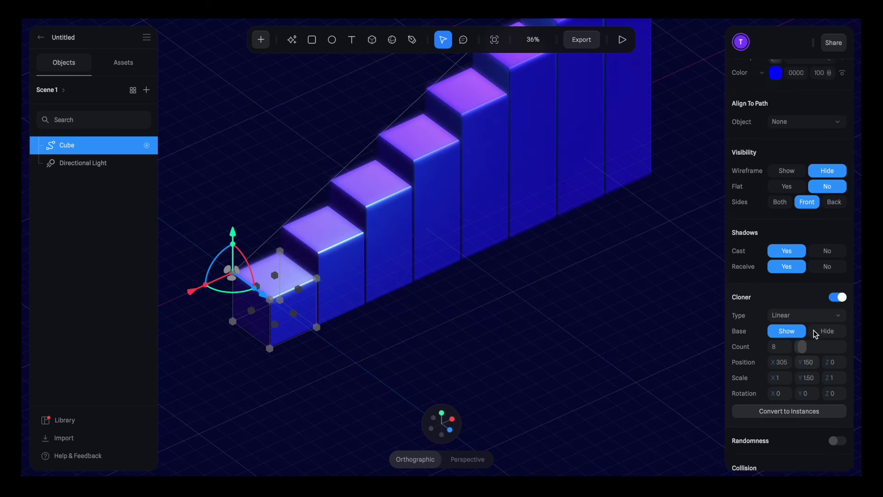
{"action": "scroll", "coordinate": [813, 330], "scroll_direction": "up", "scroll_amount": 5}
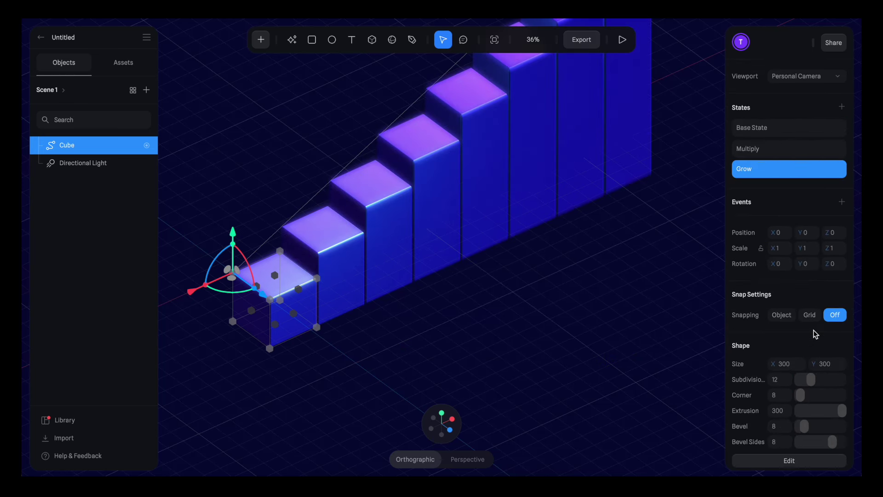
{"action": "left_click", "coordinate": [767, 127]}
{"action": "scroll", "coordinate": [766, 285], "scroll_direction": "down", "scroll_amount": 5}
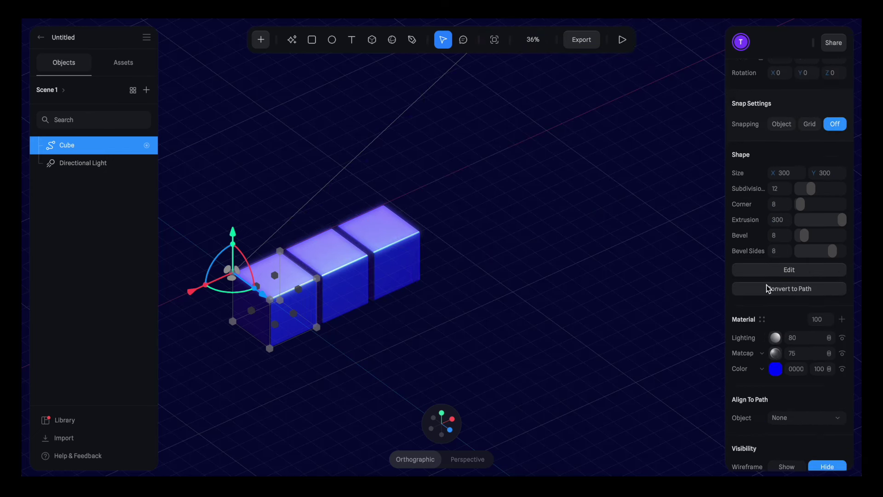
{"action": "scroll", "coordinate": [766, 285], "scroll_direction": "down", "scroll_amount": 6}
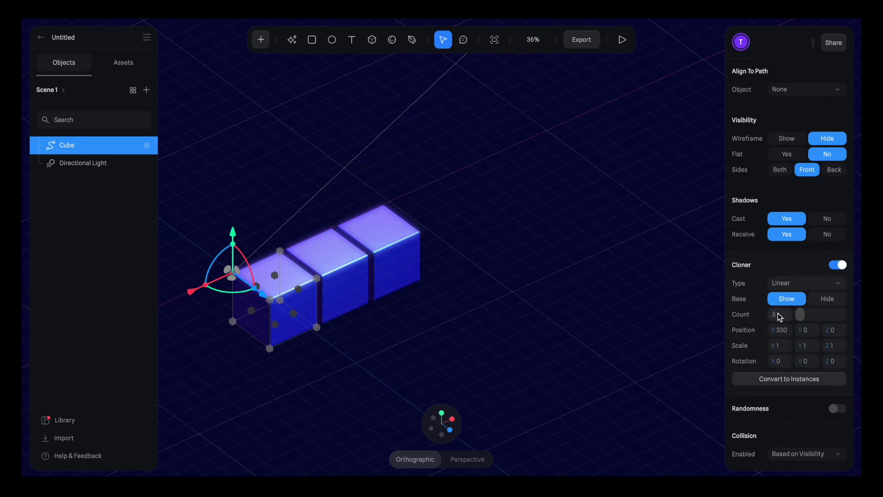
{"action": "type", "text": "1"}
{"action": "key", "text": "Return"}
{"action": "scroll", "coordinate": [622, 291], "scroll_direction": "down", "scroll_amount": 4}
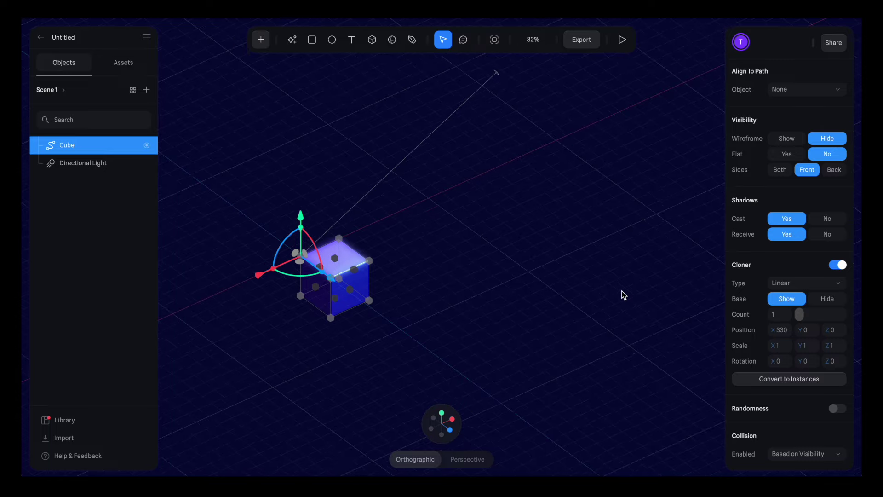
Compare the Cube's Base State, Multiply and Grow states by switching between them.
{"action": "scroll", "coordinate": [768, 275], "scroll_direction": "up", "scroll_amount": 8}
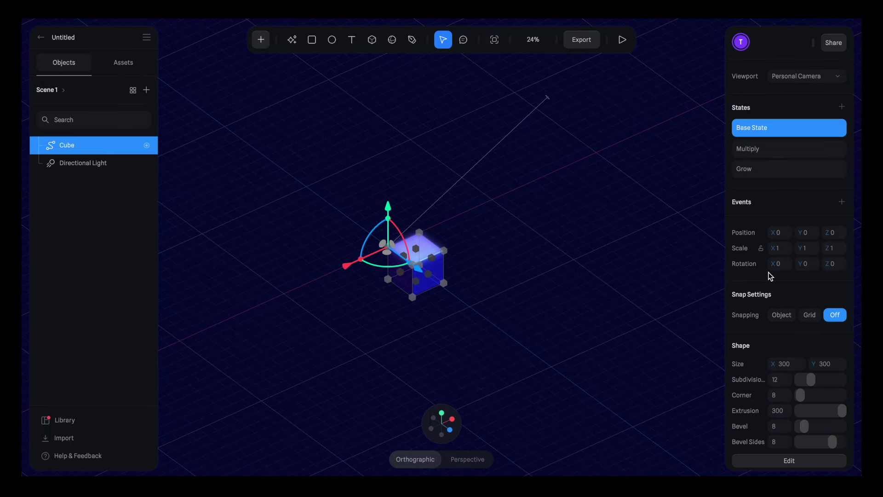
{"action": "left_click", "coordinate": [762, 148]}
{"action": "left_click", "coordinate": [758, 167]}
{"action": "left_click", "coordinate": [758, 155]}
{"action": "left_click", "coordinate": [749, 128]}
{"action": "left_click", "coordinate": [751, 149]}
{"action": "left_click", "coordinate": [750, 168]}
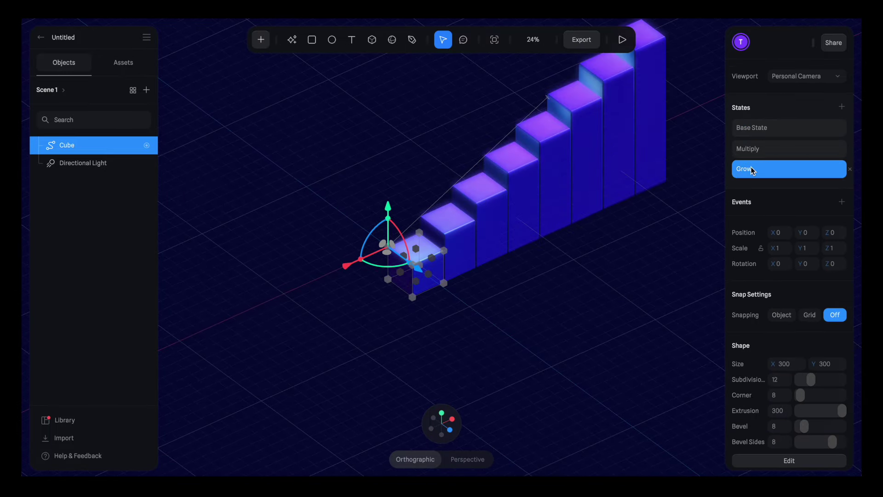
{"action": "left_click", "coordinate": [753, 133]}
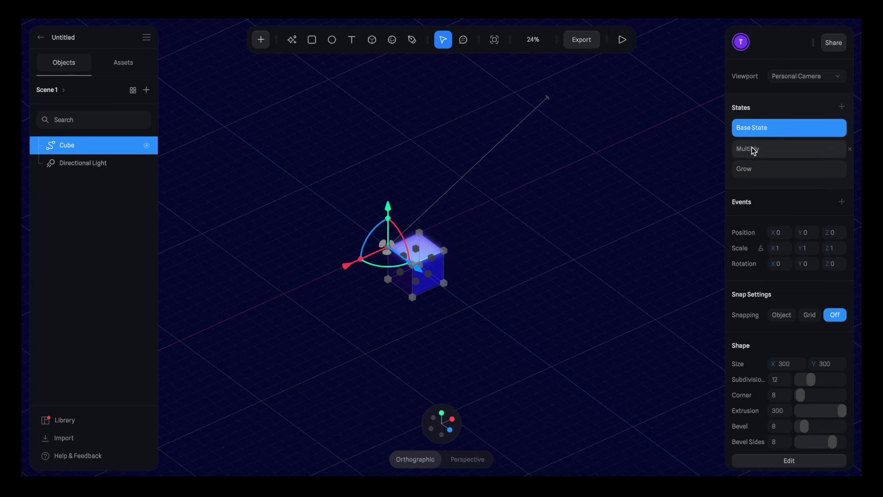
{"action": "left_click", "coordinate": [754, 150]}
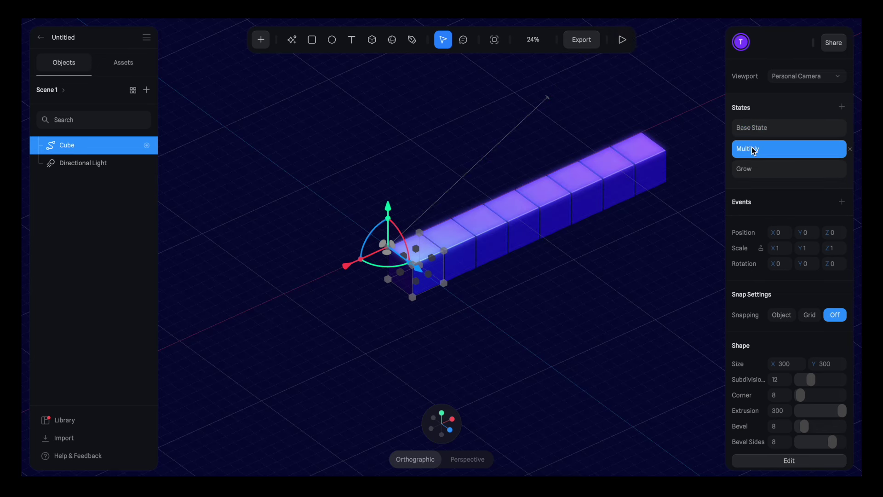
{"action": "left_click", "coordinate": [750, 170]}
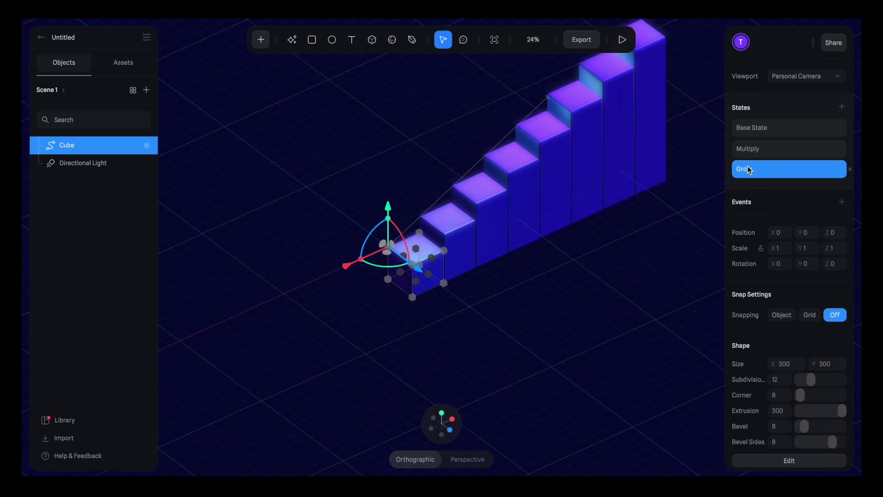
Add a Scroll event to the Cube with type Scroll, starting from Page and ending after 1500.
{"action": "left_click", "coordinate": [842, 203]}
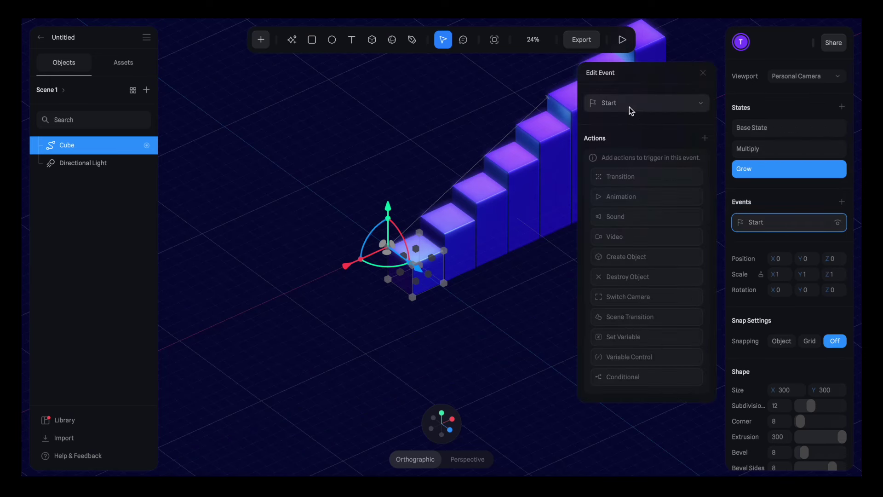
{"action": "left_click", "coordinate": [630, 106]}
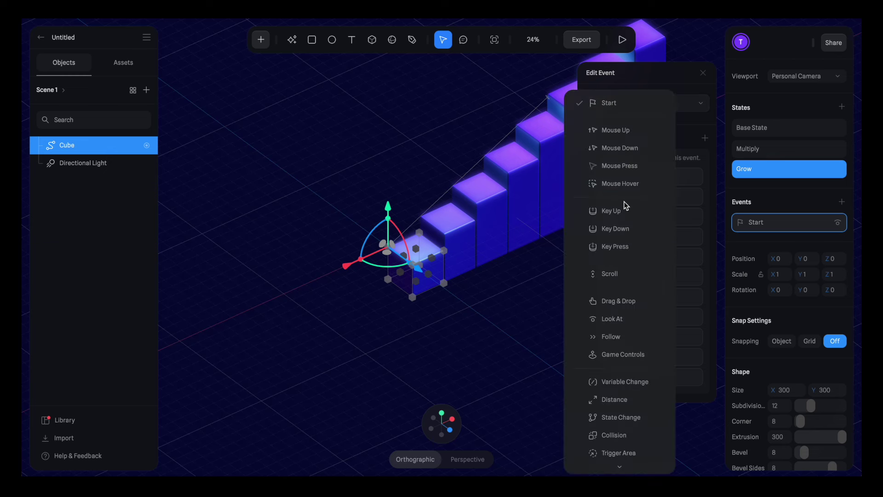
{"action": "left_click", "coordinate": [619, 274]}
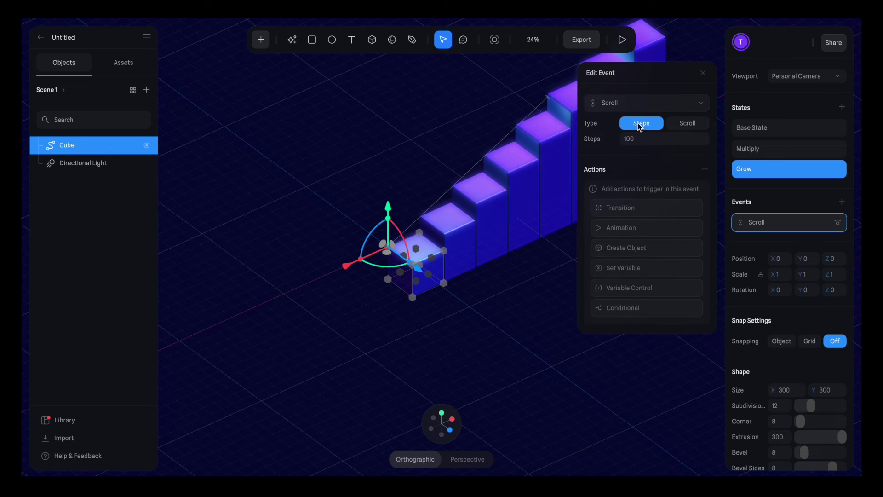
{"action": "left_click", "coordinate": [686, 124]}
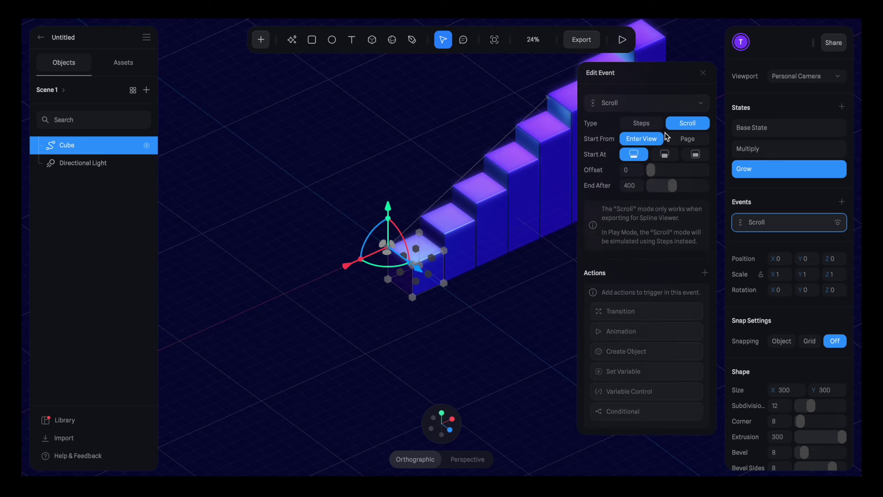
{"action": "left_click", "coordinate": [679, 140]}
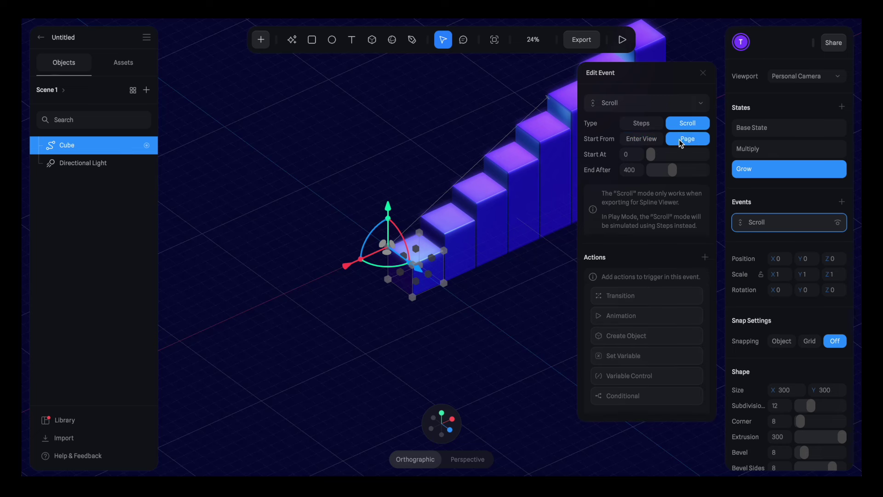
{"action": "left_click", "coordinate": [630, 171]}
{"action": "type", "text": "1500"}
{"action": "key", "text": "Return"}
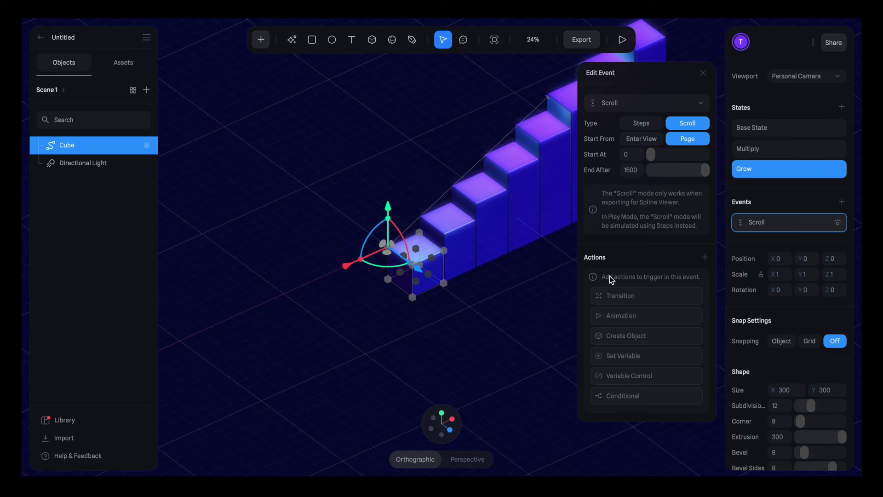
Add a Transition action to the Scroll event that runs the Cube from Base State to Multiply to Grow.
{"action": "left_click", "coordinate": [616, 297]}
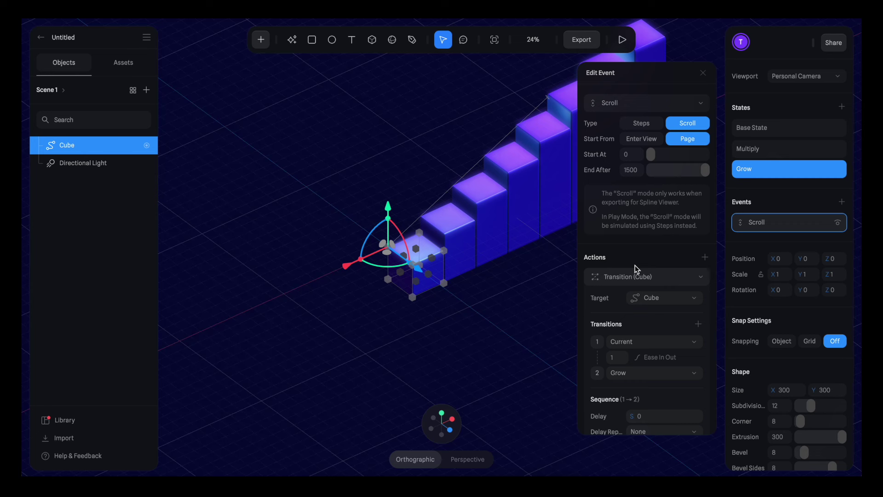
{"action": "scroll", "coordinate": [630, 276], "scroll_direction": "down", "scroll_amount": 1}
{"action": "left_click", "coordinate": [625, 307]}
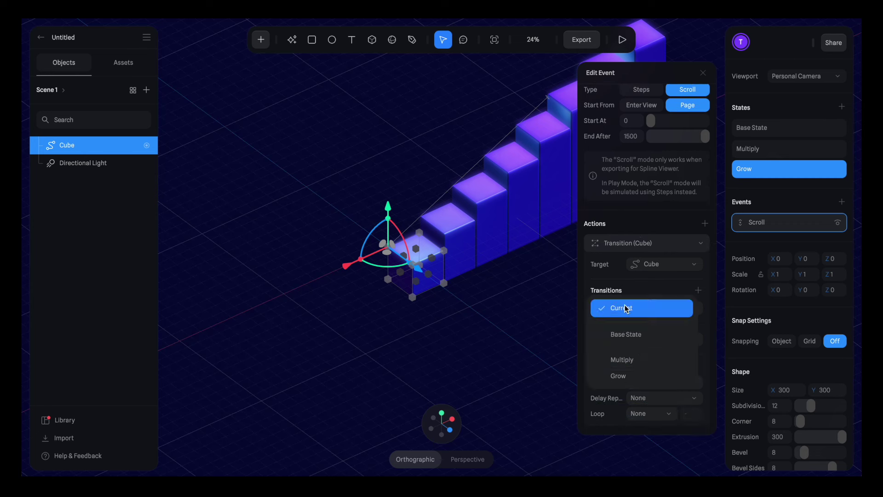
{"action": "left_click", "coordinate": [625, 331]}
{"action": "left_click", "coordinate": [627, 336]}
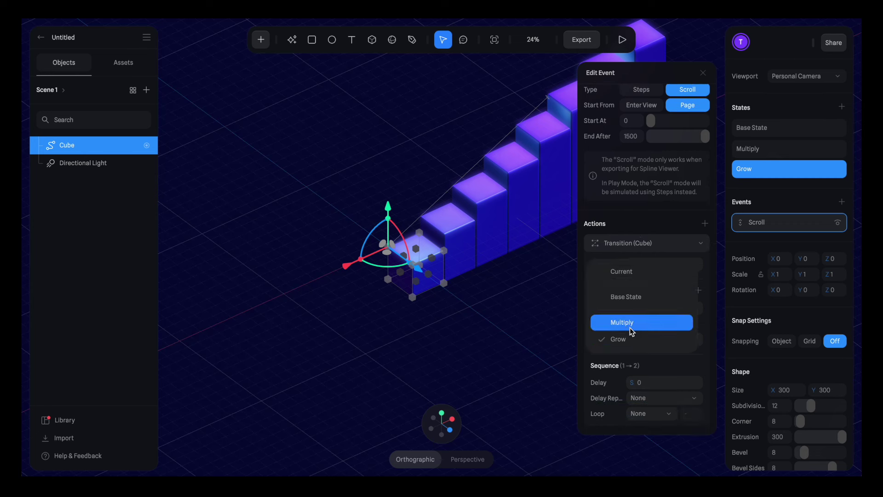
{"action": "left_click", "coordinate": [631, 326]}
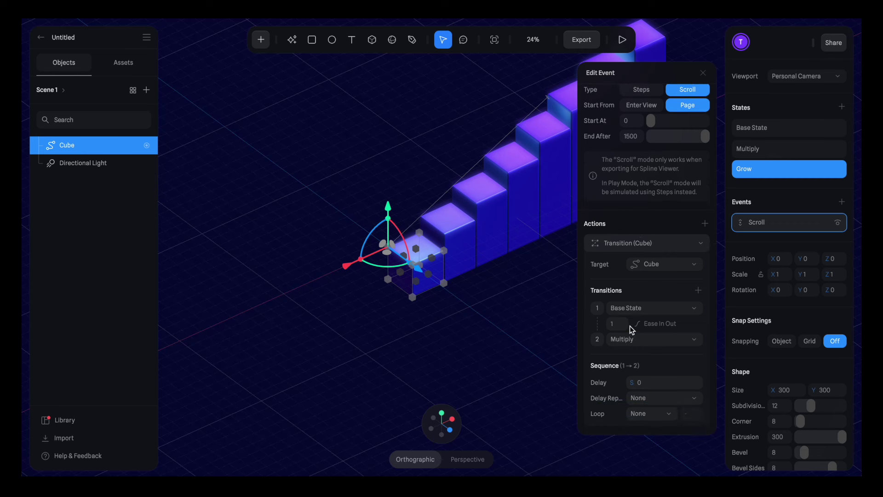
{"action": "left_click", "coordinate": [698, 291]}
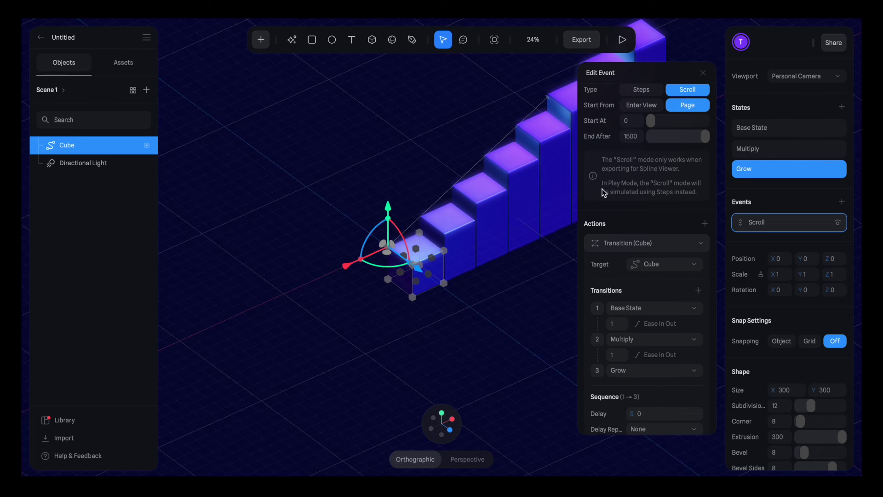
In the public URL's play settings, turn off the logo, page scroll, orbit, pan, zoom and soft orbit.
{"action": "left_click", "coordinate": [575, 45]}
{"action": "left_click", "coordinate": [523, 108]}
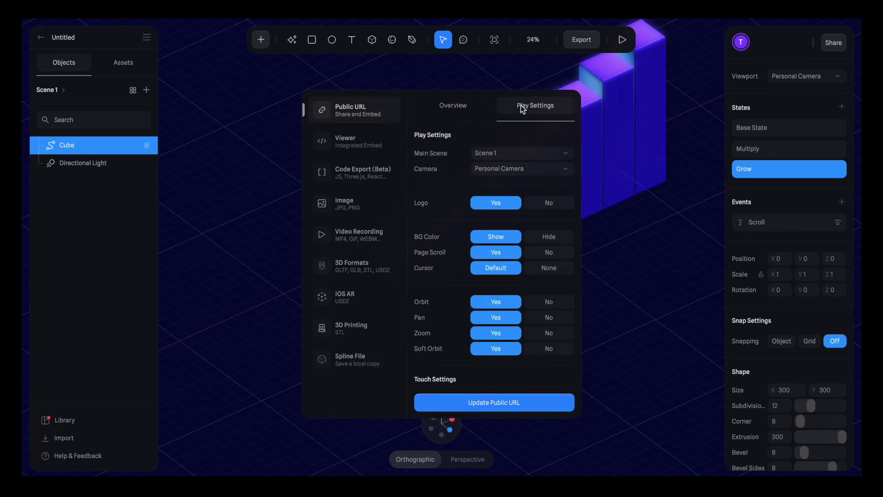
{"action": "scroll", "coordinate": [524, 136], "scroll_direction": "down", "scroll_amount": 1}
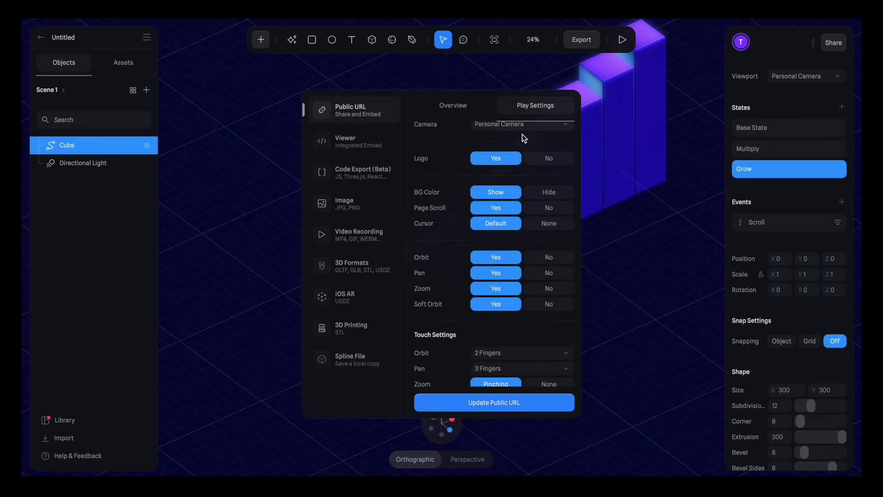
{"action": "left_click", "coordinate": [545, 154]}
{"action": "scroll", "coordinate": [545, 153], "scroll_direction": "down", "scroll_amount": 1}
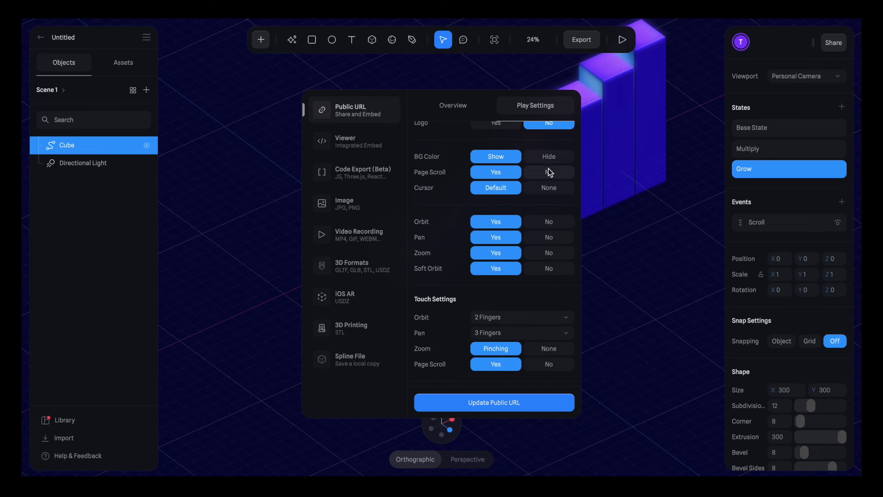
{"action": "left_click", "coordinate": [549, 170]}
{"action": "scroll", "coordinate": [550, 178], "scroll_direction": "down", "scroll_amount": 1}
{"action": "left_click", "coordinate": [549, 174]}
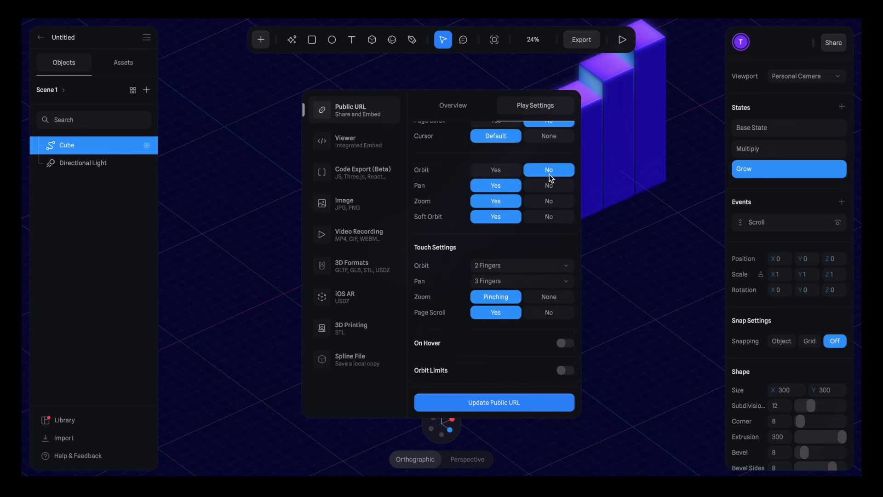
{"action": "left_click", "coordinate": [550, 187]}
{"action": "left_click", "coordinate": [552, 201]}
{"action": "left_click", "coordinate": [553, 218]}
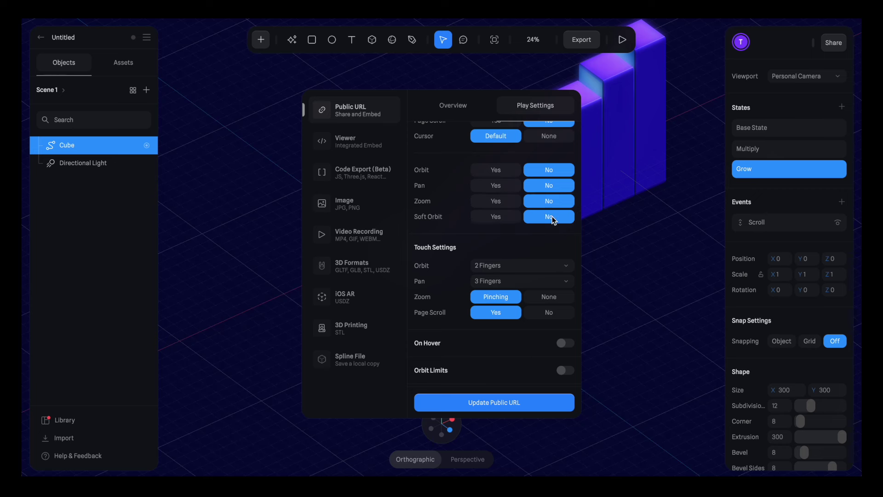
Set touch zoom to None and touch page scroll to No in the play settings.
{"action": "scroll", "coordinate": [552, 221], "scroll_direction": "down", "scroll_amount": 1}
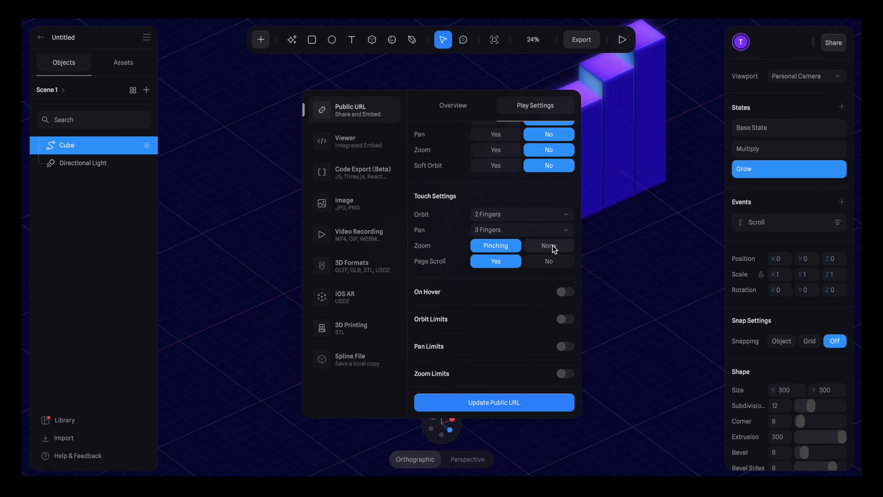
{"action": "left_click", "coordinate": [553, 244]}
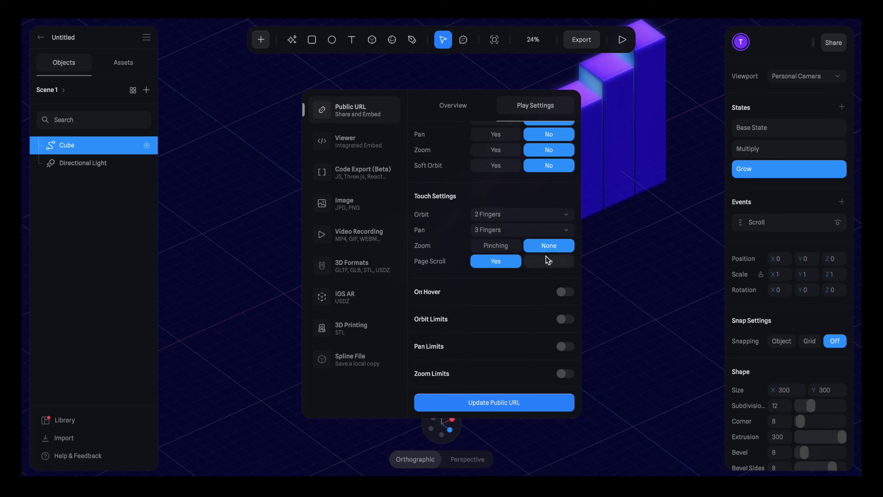
{"action": "left_click", "coordinate": [548, 261]}
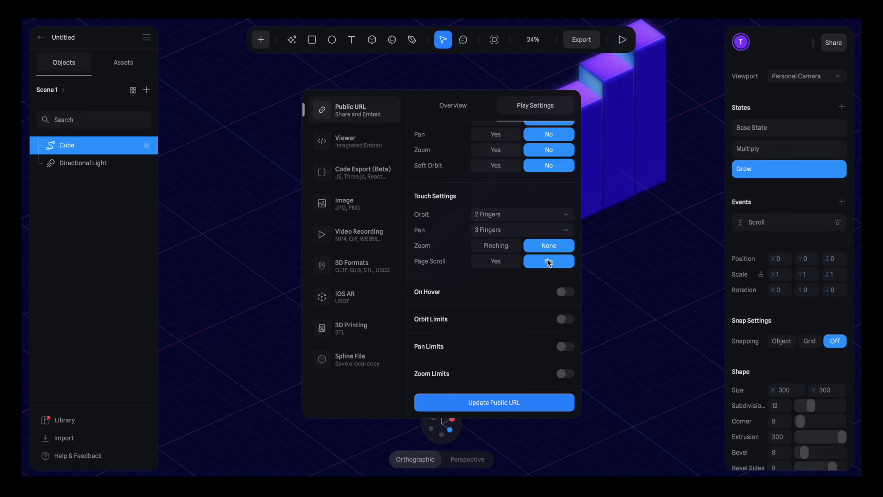
Play a preview of the scene and scroll to test the Cube's transition.
{"action": "left_click", "coordinate": [621, 43]}
{"action": "scroll", "coordinate": [583, 123], "scroll_direction": "down", "scroll_amount": 3}
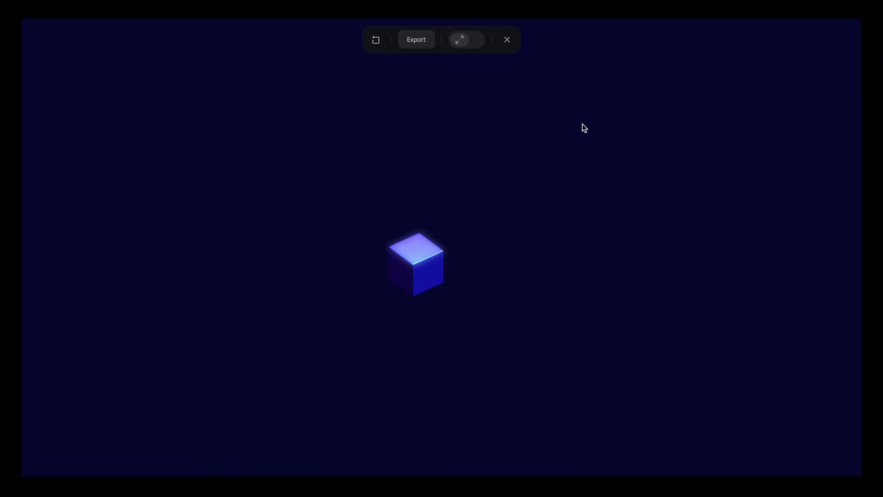
Close the preview, add a camera named "Hollywood cam" and make it the active viewport camera.
{"action": "left_click", "coordinate": [507, 40]}
{"action": "left_click", "coordinate": [261, 46]}
{"action": "scroll", "coordinate": [276, 92], "scroll_direction": "down", "scroll_amount": 8}
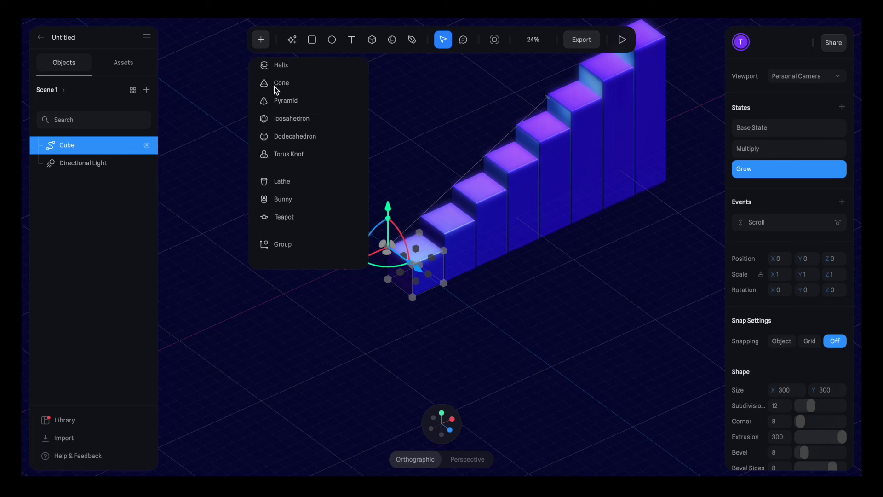
{"action": "left_click", "coordinate": [289, 201]}
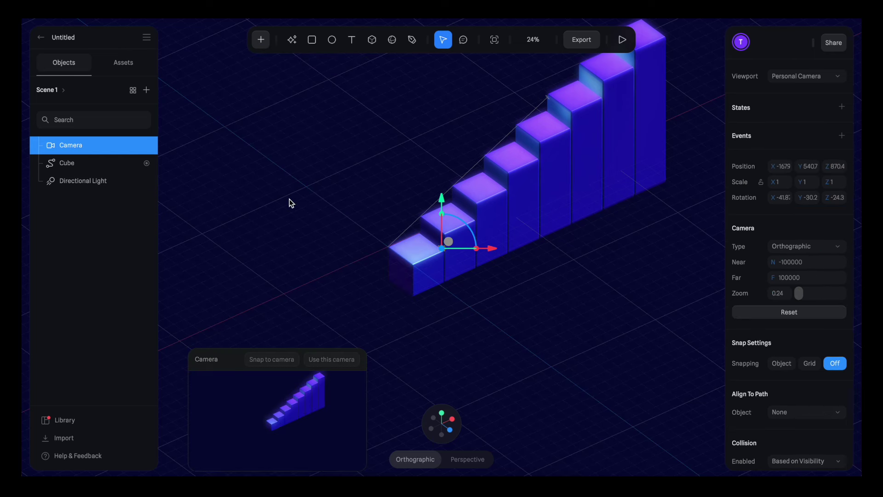
{"action": "double_click", "coordinate": [70, 147]}
{"action": "type", "text": "Hollywood cam"}
{"action": "key", "text": "Return"}
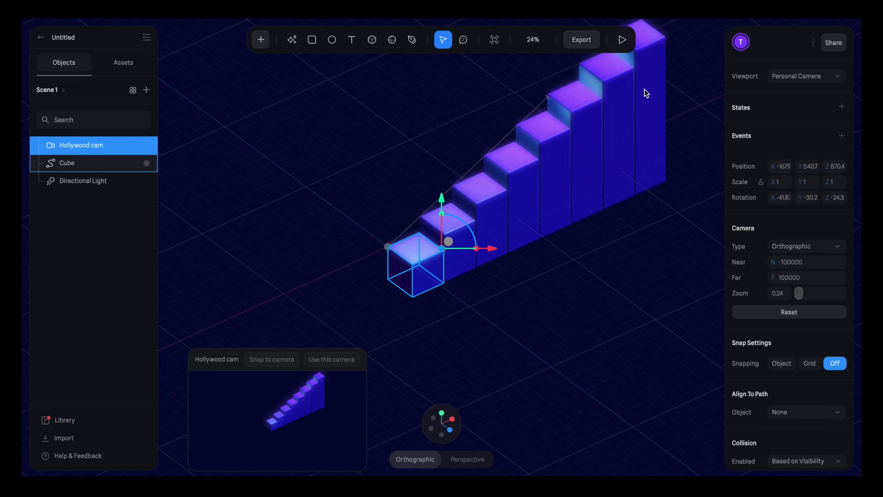
{"action": "left_click", "coordinate": [787, 76]}
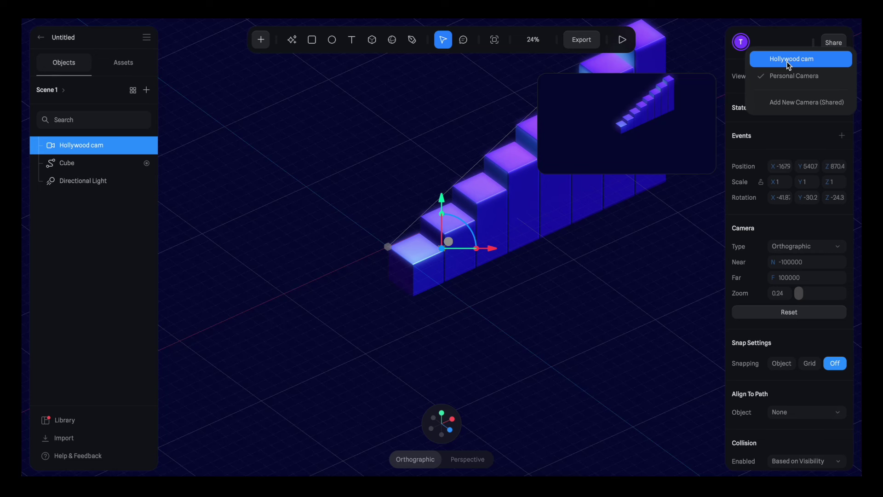
{"action": "left_click", "coordinate": [786, 62]}
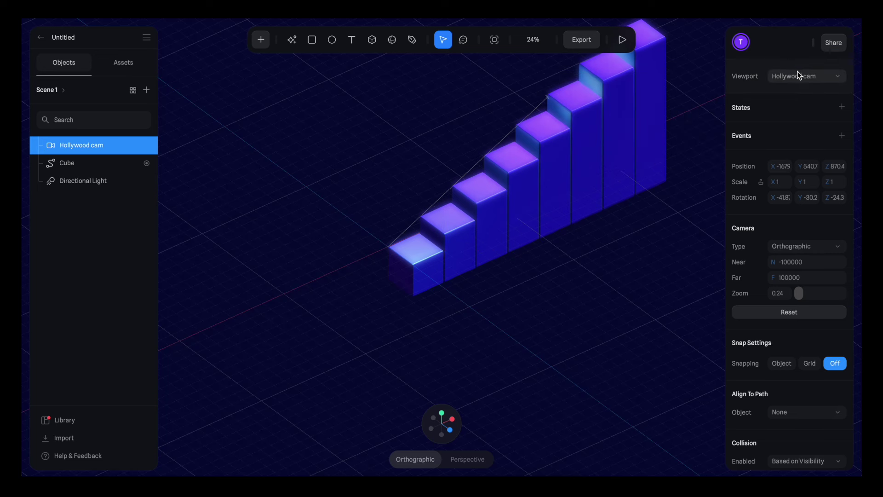
Add two states to Hollywood cam and name them "Multiply" and "Grow".
{"action": "left_click", "coordinate": [842, 106]}
{"action": "double_click", "coordinate": [745, 147]}
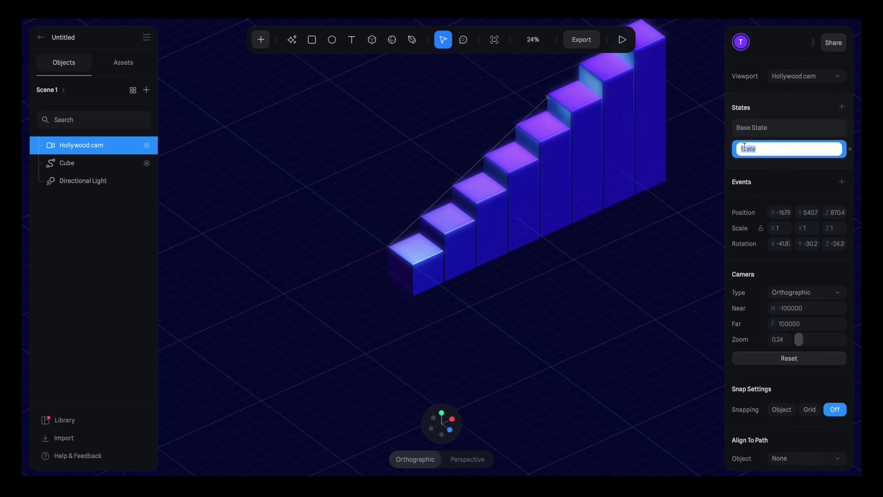
{"action": "type", "text": "Multiply"}
{"action": "key", "text": "Return"}
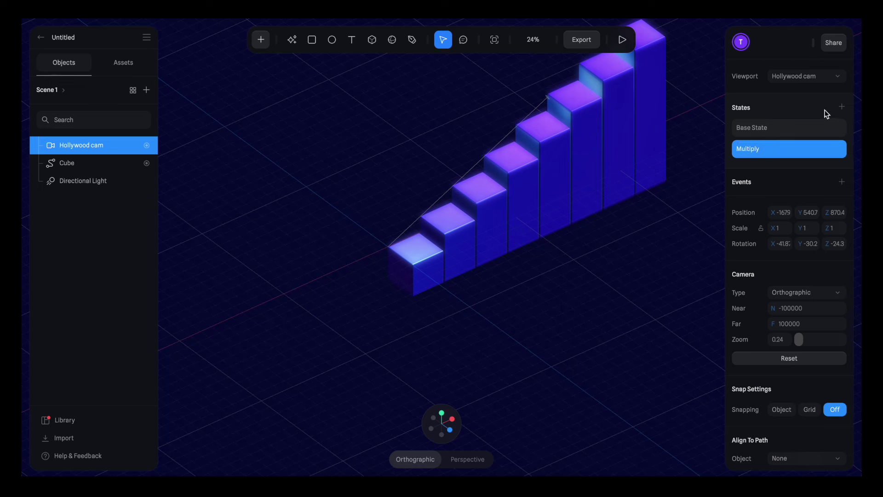
{"action": "left_click", "coordinate": [841, 107]}
{"action": "double_click", "coordinate": [749, 173]}
{"action": "type", "text": "Grow"}
{"action": "key", "text": "Return"}
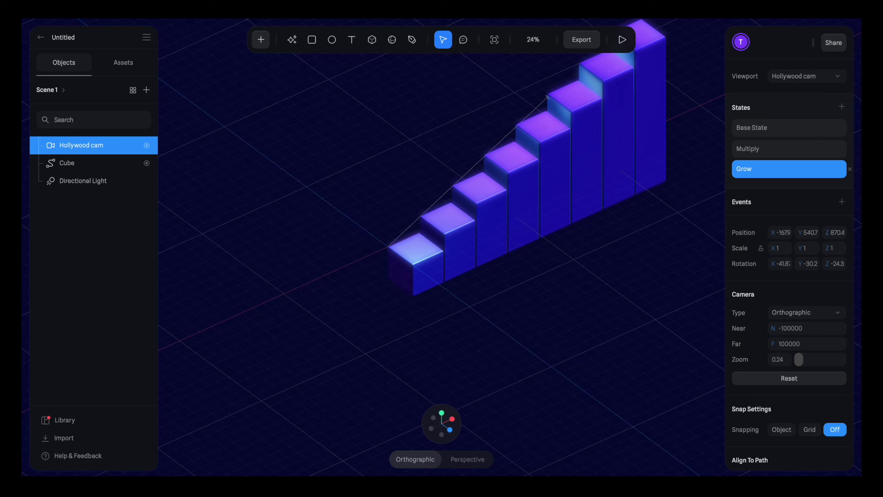
With the Cube in its Base State, frame Hollywood cam's Base State as a slightly orbited close-up at 0.7 zoom.
{"action": "left_click", "coordinate": [753, 132]}
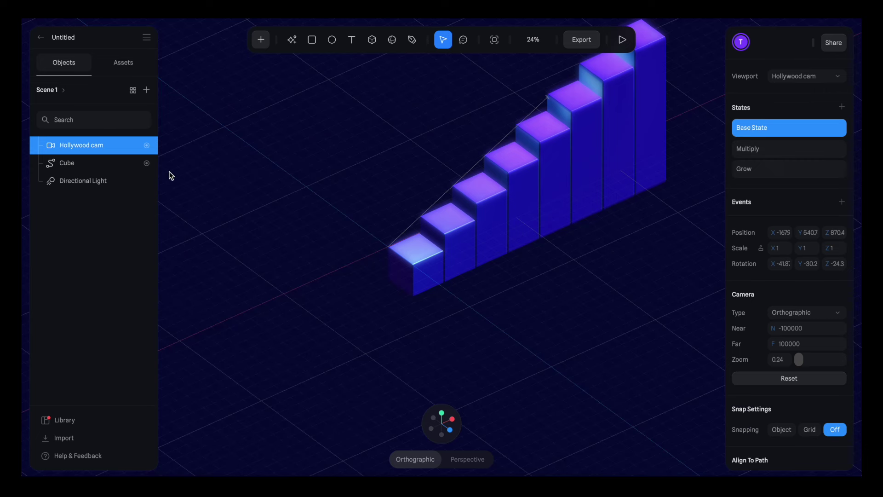
{"action": "left_click", "coordinate": [90, 164]}
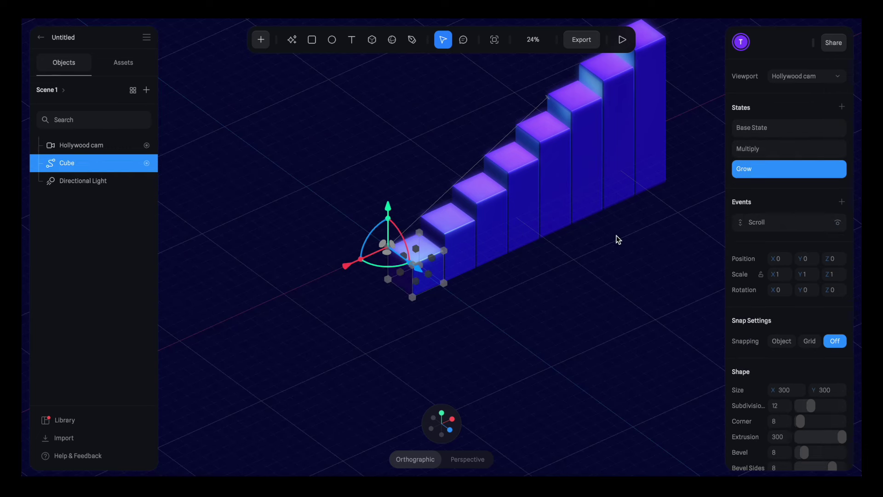
{"action": "left_click", "coordinate": [749, 133]}
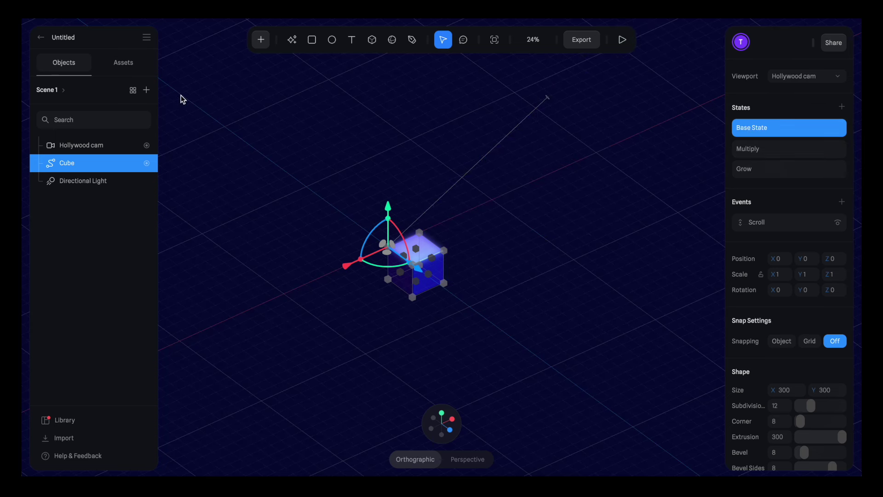
{"action": "left_click", "coordinate": [109, 145]}
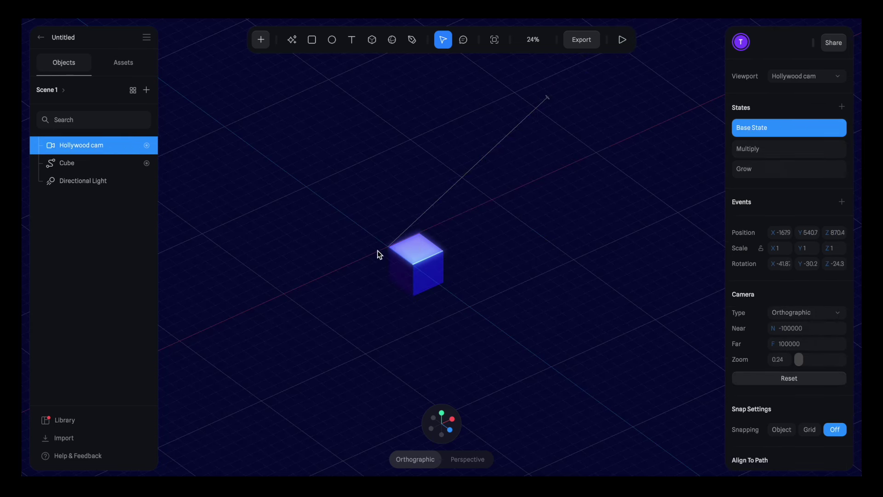
{"action": "scroll", "coordinate": [413, 261], "scroll_direction": "up", "scroll_amount": 5}
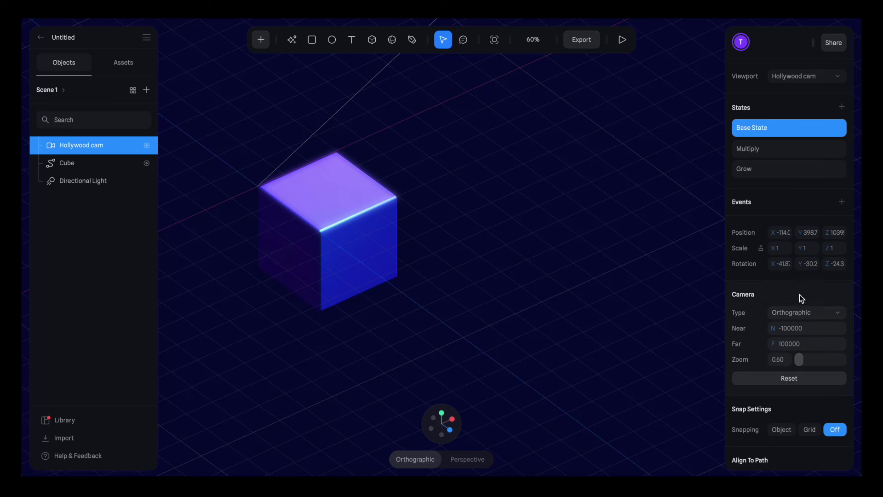
{"action": "left_click", "coordinate": [781, 359]}
{"action": "type", "text": "0.7"}
{"action": "key", "text": "Return"}
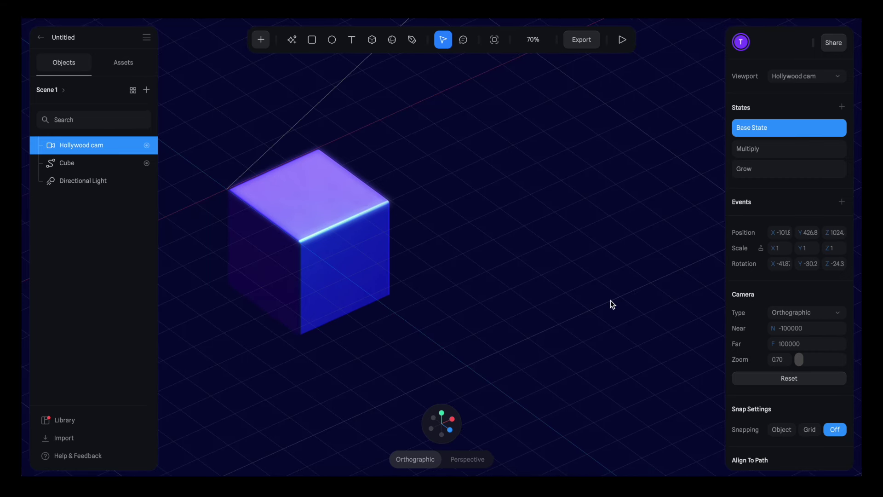
{"action": "right_click_drag", "start_coordinate": [611, 300], "coordinate": [616, 293]}
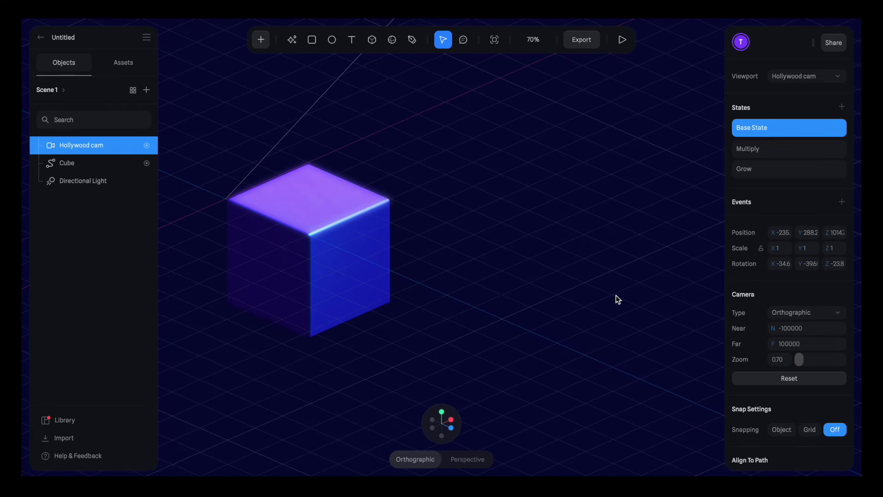
With the Cube in its Multiply state, reframe Hollywood cam's Multiply state at 0.35 zoom, orbited to look steeply down along the cube row.
{"action": "left_click", "coordinate": [755, 152]}
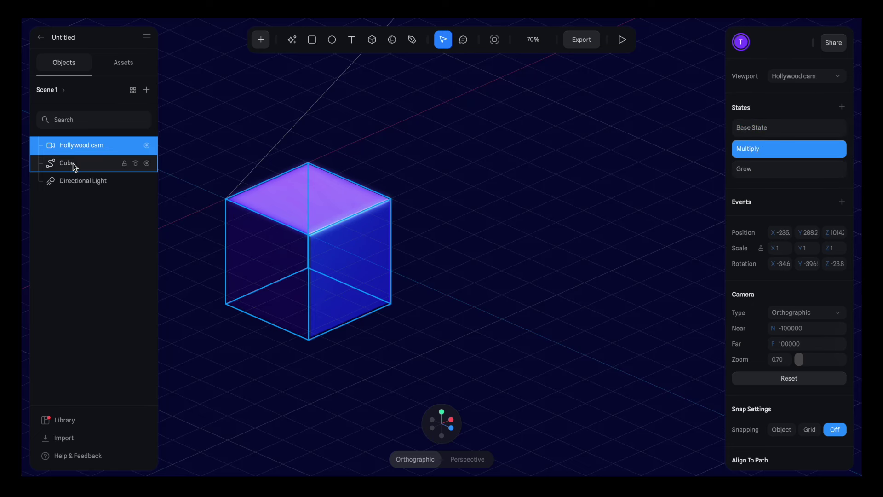
{"action": "left_click", "coordinate": [73, 164]}
{"action": "left_click", "coordinate": [749, 150]}
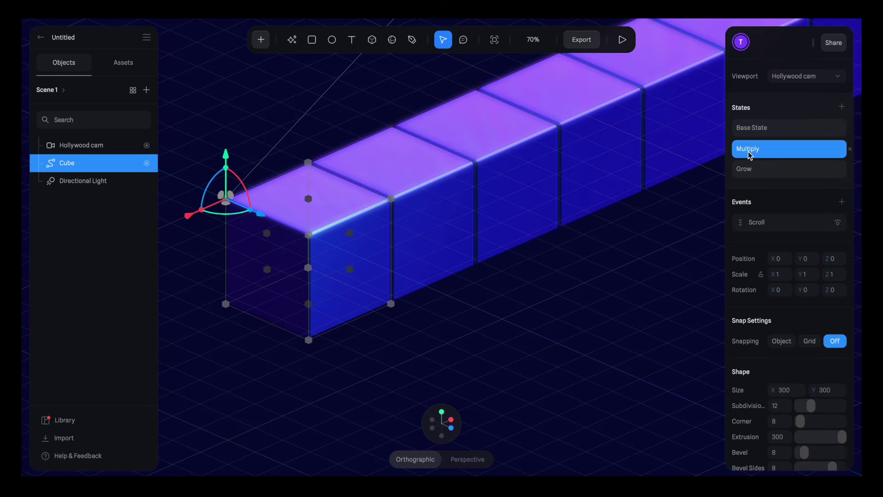
{"action": "left_click", "coordinate": [94, 146]}
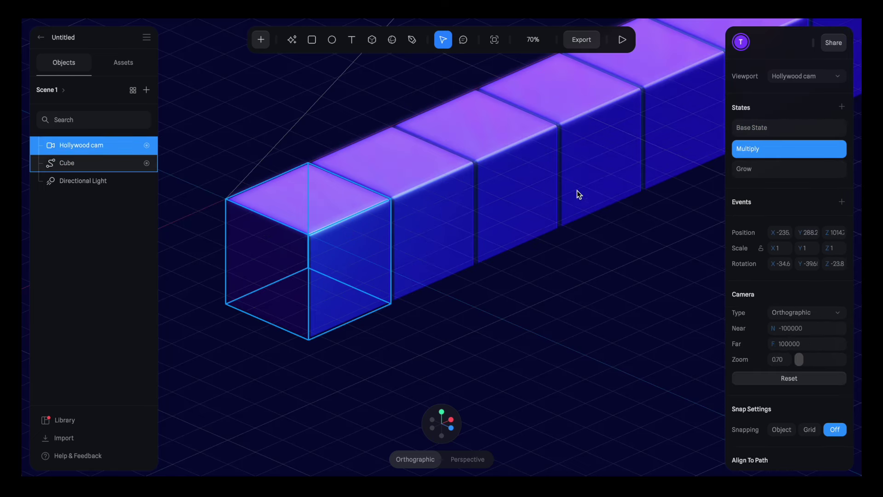
{"action": "scroll", "coordinate": [577, 189], "scroll_direction": "down", "scroll_amount": 5}
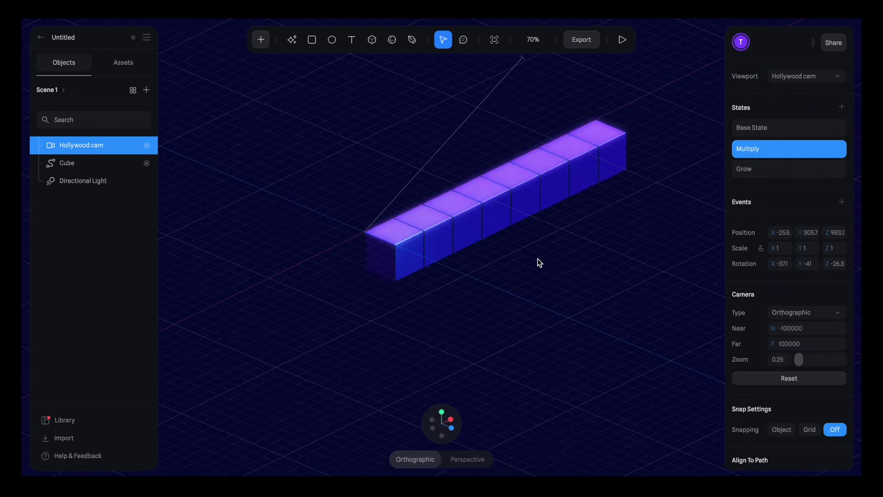
{"action": "scroll", "coordinate": [538, 263], "scroll_direction": "left", "scroll_amount": 5}
{"action": "scroll", "coordinate": [544, 265], "scroll_direction": "up", "scroll_amount": 2}
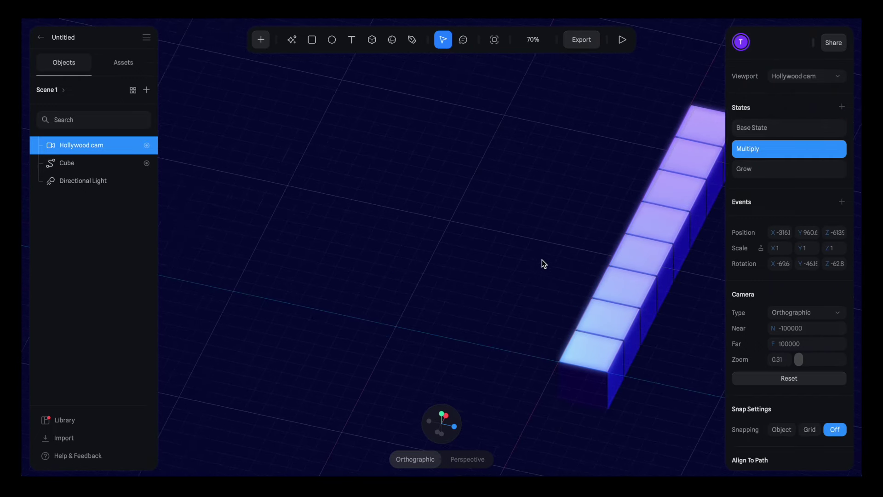
{"action": "scroll", "coordinate": [636, 333], "scroll_direction": "up", "scroll_amount": 2}
{"action": "scroll", "coordinate": [641, 315], "scroll_direction": "right", "scroll_amount": 4}
{"action": "scroll", "coordinate": [646, 316], "scroll_direction": "left", "scroll_amount": 3}
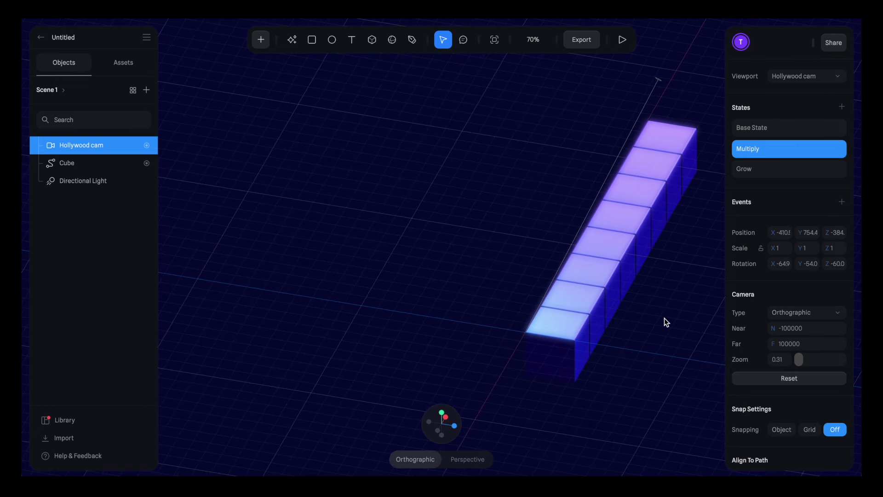
{"action": "left_click_drag", "start_coordinate": [778, 359], "coordinate": [785, 359]}
{"action": "left_click", "coordinate": [625, 321]}
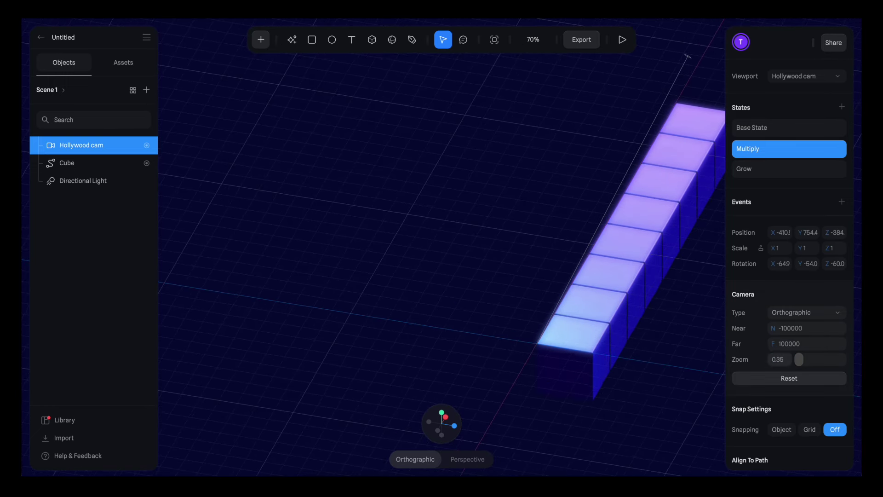
{"action": "scroll", "coordinate": [624, 321], "scroll_direction": "left", "scroll_amount": 3}
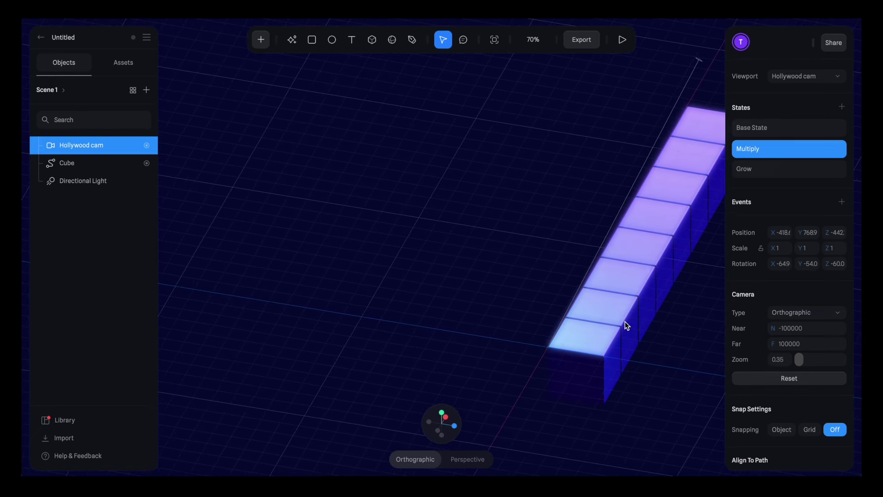
{"action": "key", "text": "Escape"}
With the Cube in its Grow state, reframe Hollywood cam's Grow state at about 0.25 zoom from a lower angle centred on the tall columns.
{"action": "left_click", "coordinate": [750, 174]}
{"action": "left_click", "coordinate": [115, 165]}
{"action": "left_click", "coordinate": [96, 164]}
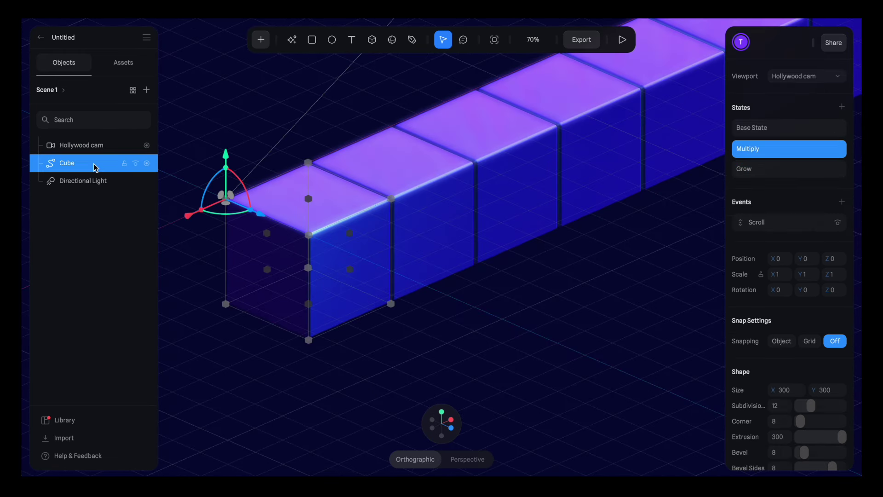
{"action": "left_click", "coordinate": [748, 173]}
{"action": "left_click", "coordinate": [115, 146]}
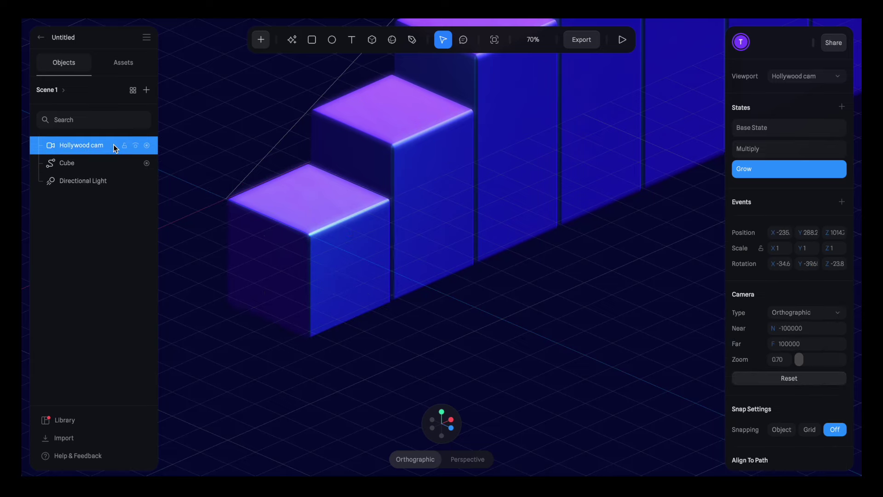
{"action": "scroll", "coordinate": [296, 175], "scroll_direction": "down", "scroll_amount": 5}
{"action": "left_click_drag", "start_coordinate": [533, 219], "coordinate": [655, 212]}
{"action": "middle_click_drag", "start_coordinate": [655, 213], "coordinate": [462, 313]}
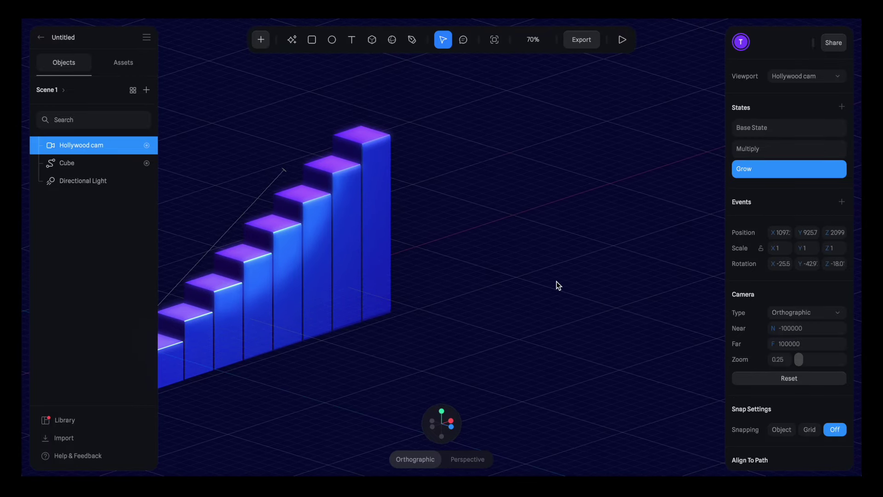
Zoom out Hollywood cam's Multiply state to about 0.26, orbit it to fit all the columns, and cycle through the camera states to compare them.
{"action": "left_click", "coordinate": [766, 128]}
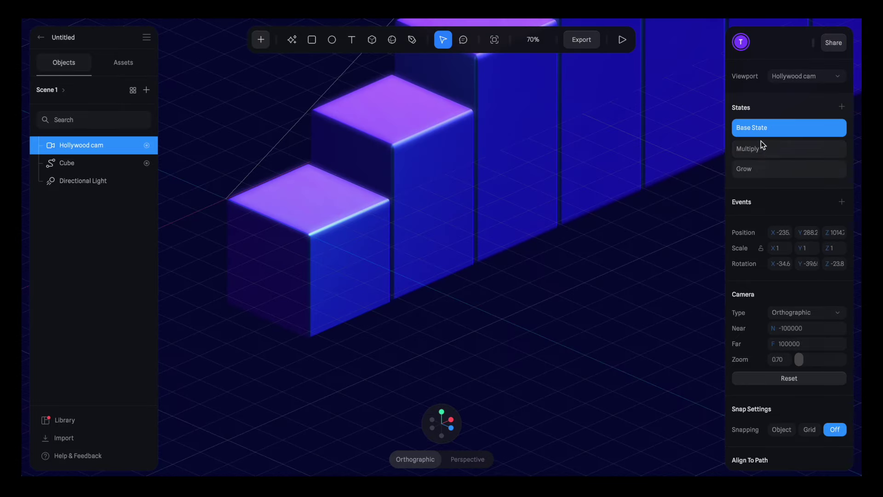
{"action": "left_click", "coordinate": [761, 148]}
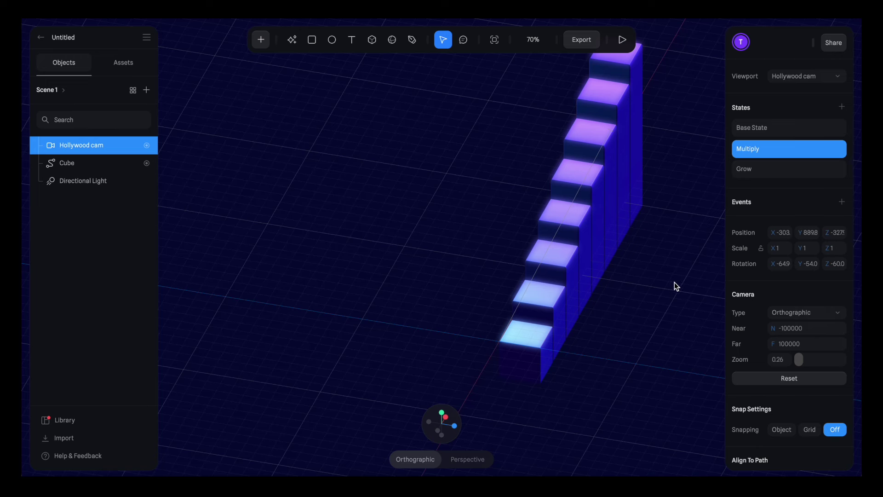
{"action": "left_click_drag", "start_coordinate": [671, 282], "coordinate": [668, 280]}
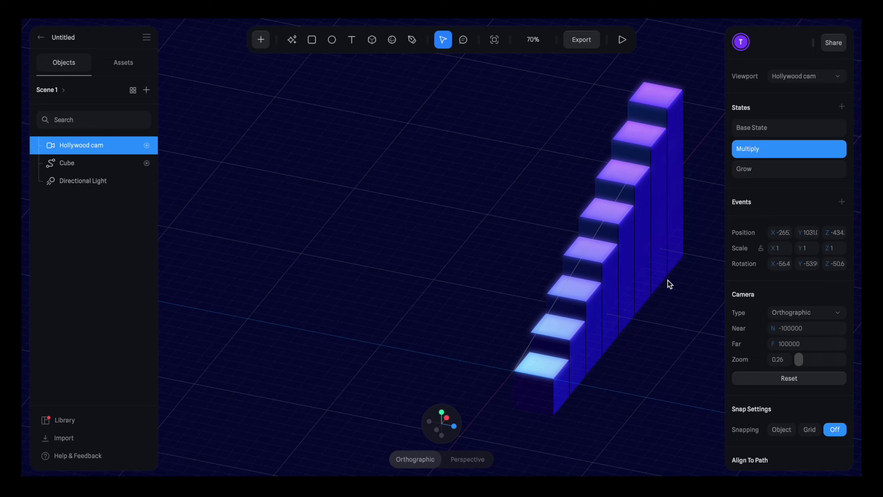
{"action": "left_click", "coordinate": [757, 170]}
{"action": "left_click", "coordinate": [756, 132]}
{"action": "left_click", "coordinate": [756, 167]}
{"action": "left_click", "coordinate": [756, 129]}
{"action": "left_click", "coordinate": [756, 147]}
{"action": "left_click", "coordinate": [757, 172]}
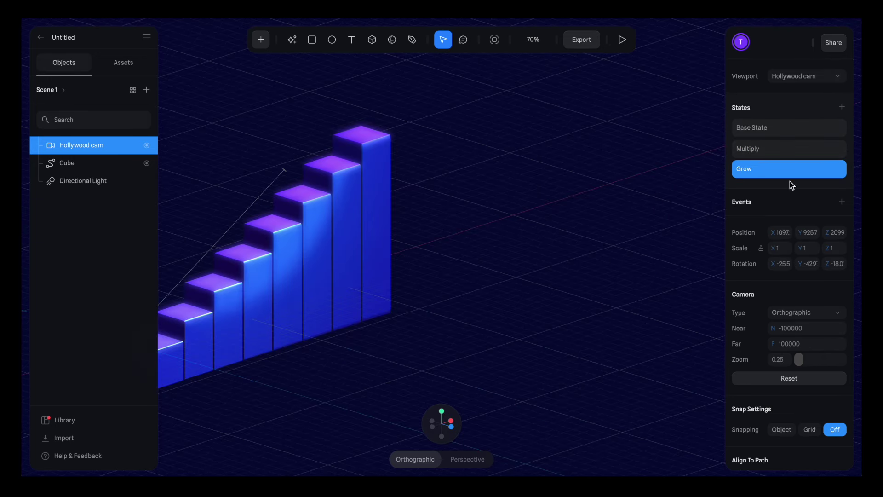
Give Hollywood cam a Scroll event of type Scroll that starts from Page and ends after 1500, with a Transition action.
{"action": "left_click", "coordinate": [841, 203]}
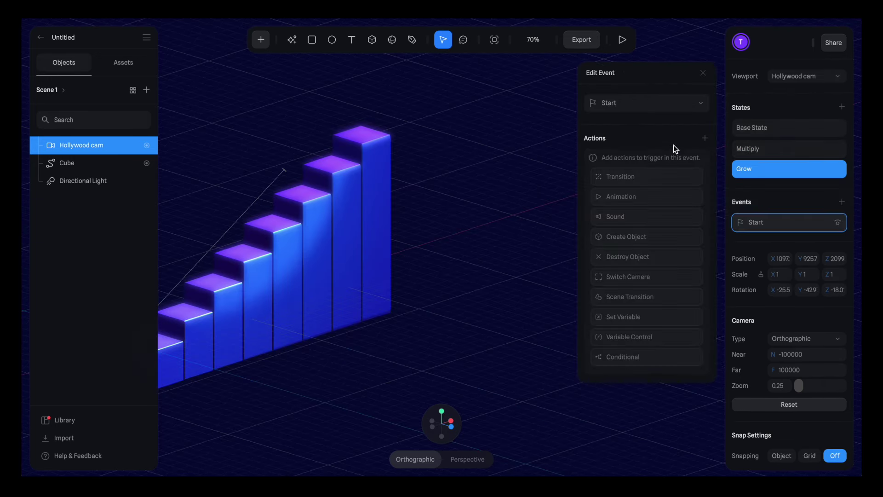
{"action": "left_click", "coordinate": [639, 106]}
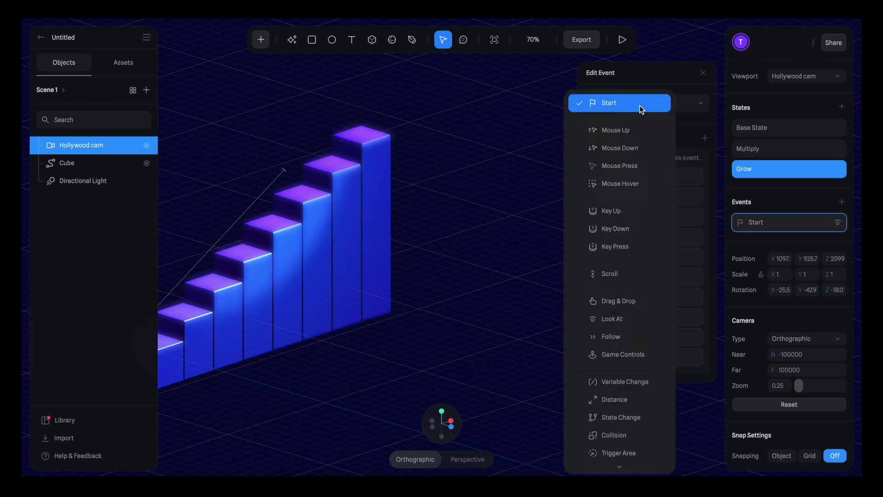
{"action": "left_click", "coordinate": [636, 274]}
{"action": "left_click", "coordinate": [684, 124]}
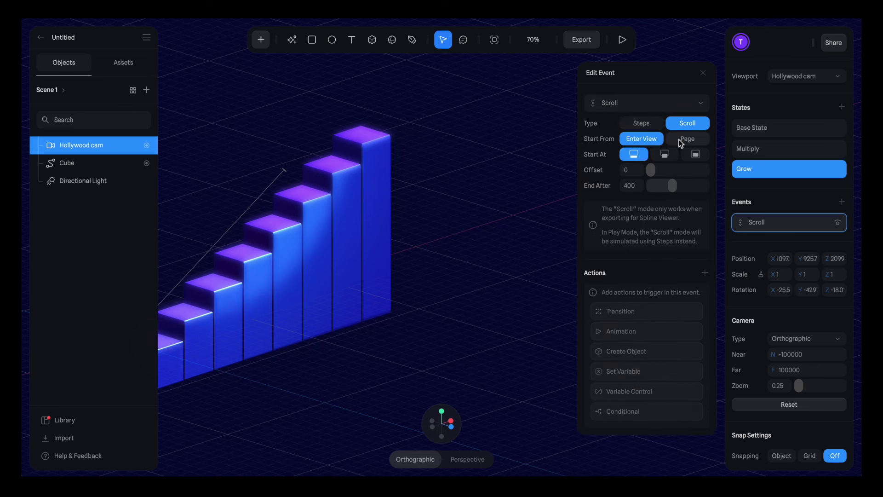
{"action": "left_click", "coordinate": [679, 139]}
{"action": "left_click", "coordinate": [630, 173]}
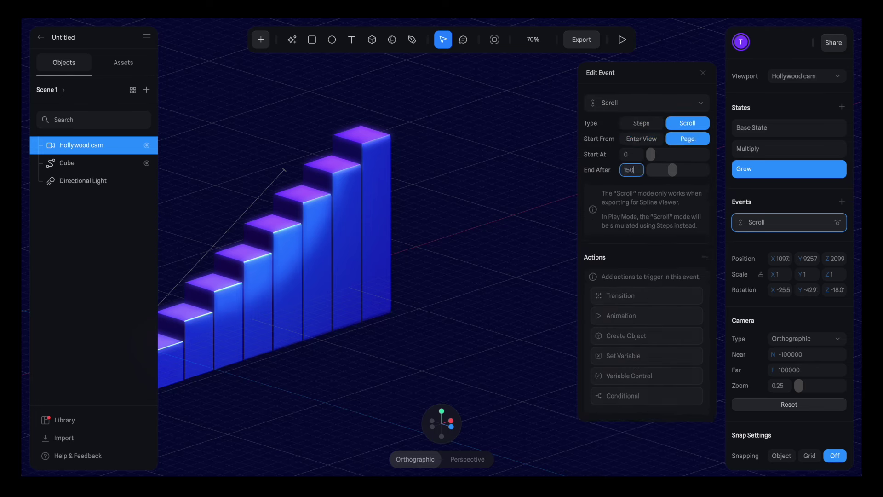
{"action": "type", "text": "1500"}
{"action": "key", "text": "Return"}
{"action": "left_click", "coordinate": [625, 296]}
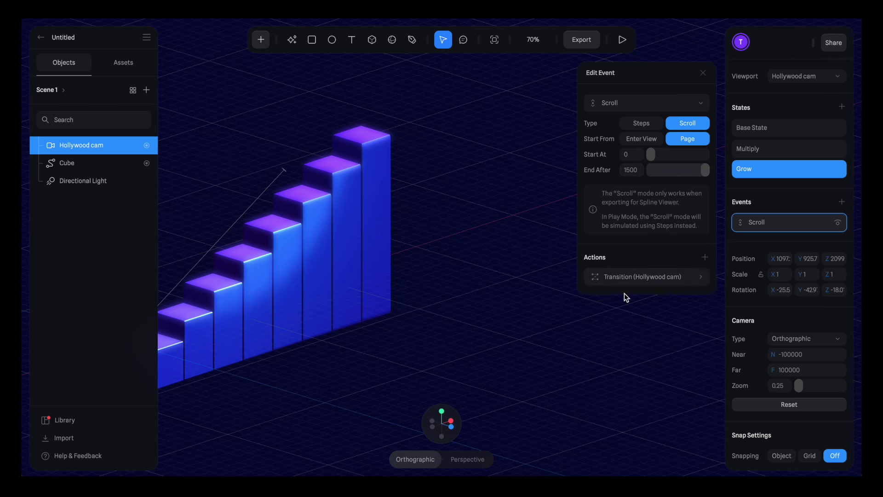
Set Hollywood cam's scroll transition to run from Base State through Multiply to Grow, and preview the scene.
{"action": "scroll", "coordinate": [636, 317], "scroll_direction": "down", "scroll_amount": 1}
{"action": "left_click", "coordinate": [637, 308]}
{"action": "left_click", "coordinate": [637, 339]}
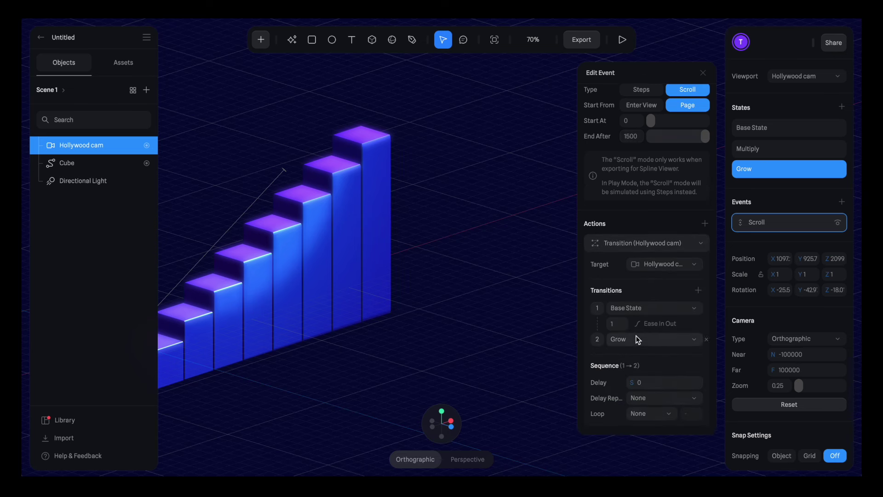
{"action": "left_click", "coordinate": [635, 335]}
{"action": "left_click", "coordinate": [635, 323]}
{"action": "left_click", "coordinate": [698, 290]}
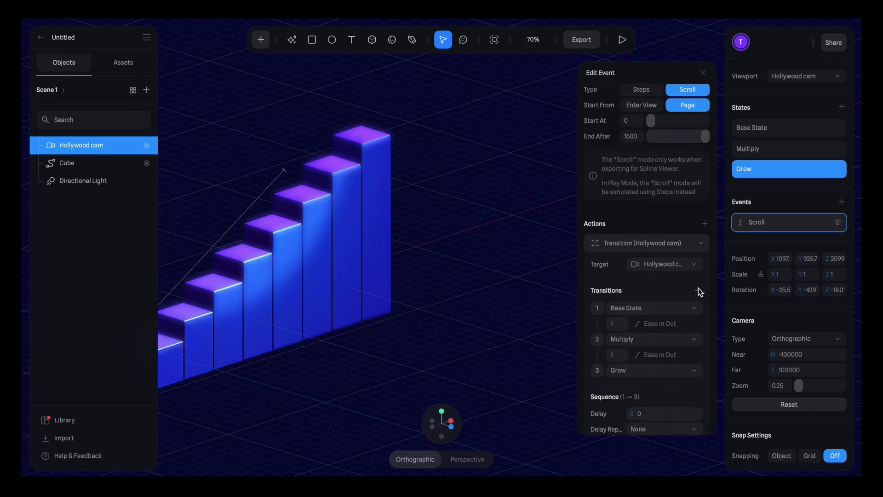
{"action": "left_click", "coordinate": [619, 43]}
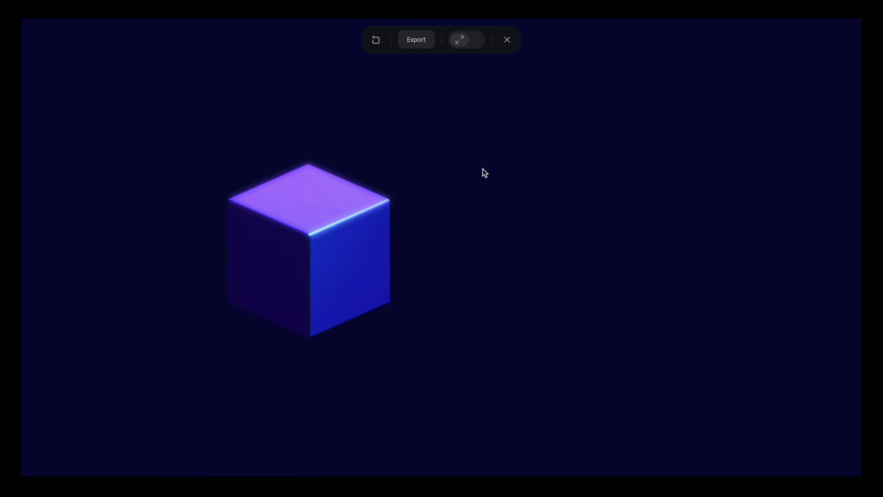
{"action": "left_click", "coordinate": [507, 39]}
Group the Cube on its own and rename the group Levitate.
{"action": "left_click", "coordinate": [79, 162]}
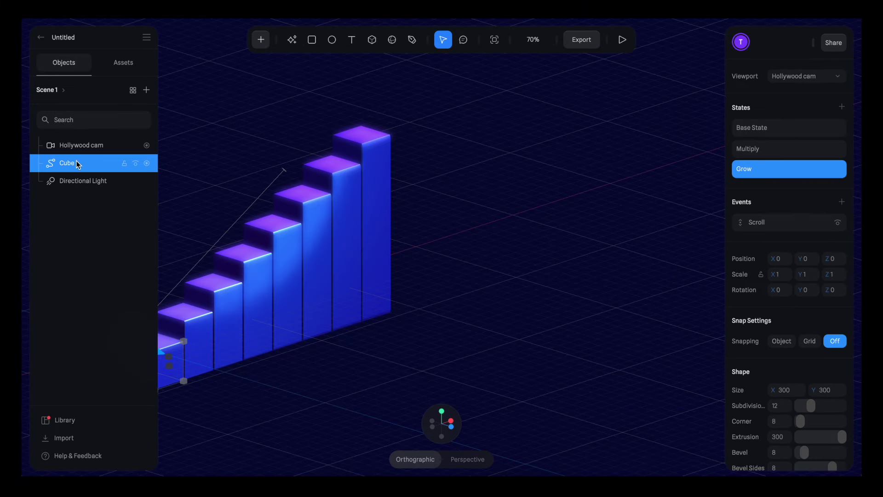
{"action": "right_click", "coordinate": [79, 161]}
{"action": "left_click", "coordinate": [106, 203]}
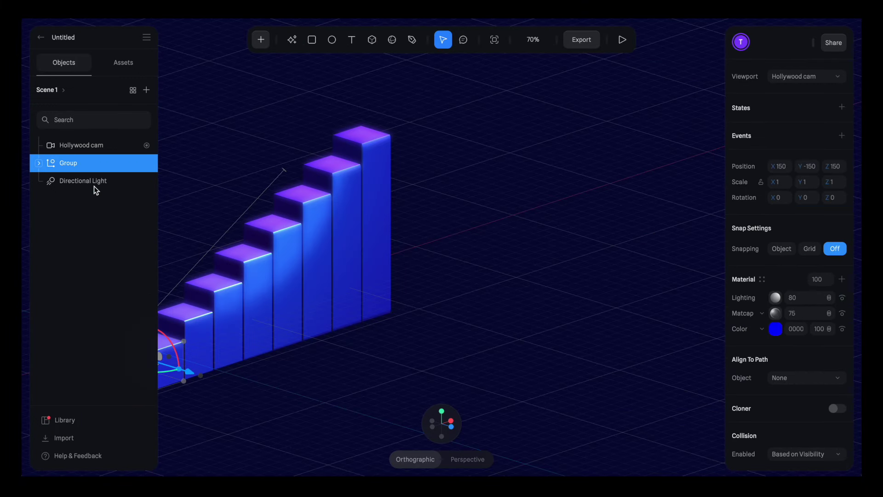
{"action": "double_click", "coordinate": [71, 163]}
{"action": "type", "text": "Levitate"}
{"action": "key", "text": "Return"}
Add a state named Levitate to the Levitate group and set its Y position to -130.
{"action": "left_click", "coordinate": [842, 107]}
{"action": "double_click", "coordinate": [745, 148]}
{"action": "type", "text": "Levitate"}
{"action": "key", "text": "Return"}
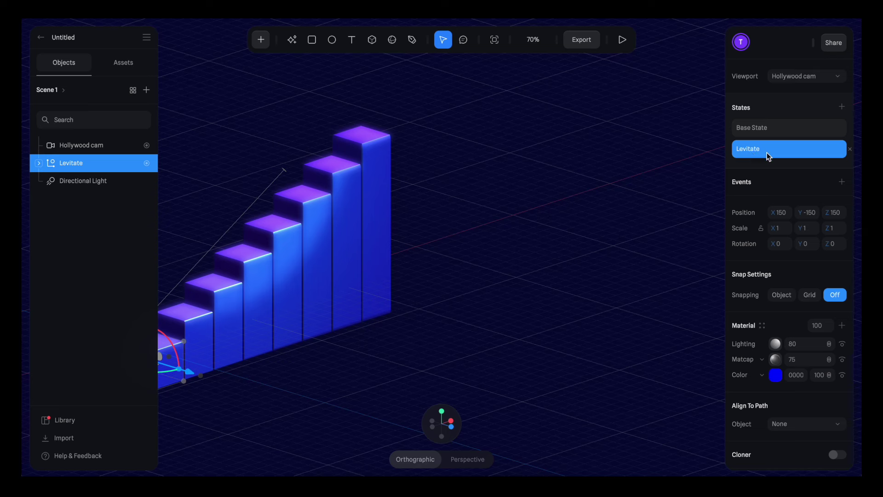
{"action": "left_click", "coordinate": [814, 216]}
{"action": "type", "text": "-130"}
{"action": "key", "text": "Return"}
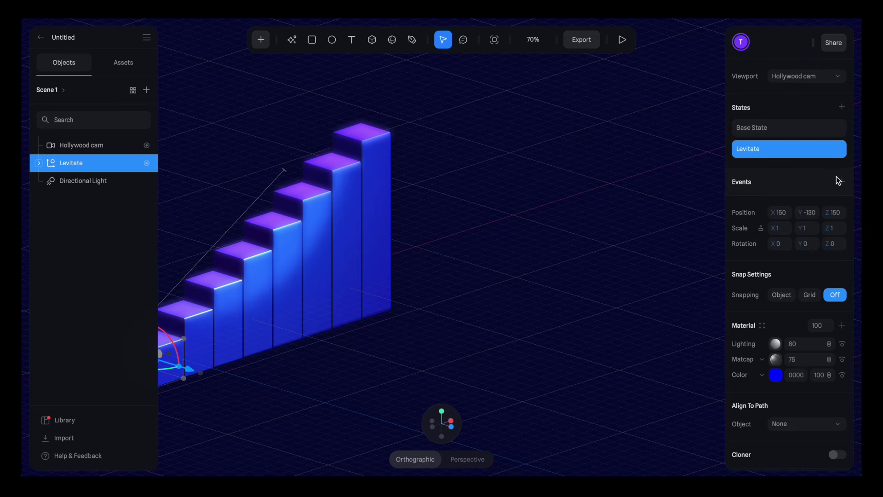
Give the Levitate group a Start event with a Transition action going from Base State to Levitate.
{"action": "left_click", "coordinate": [843, 183]}
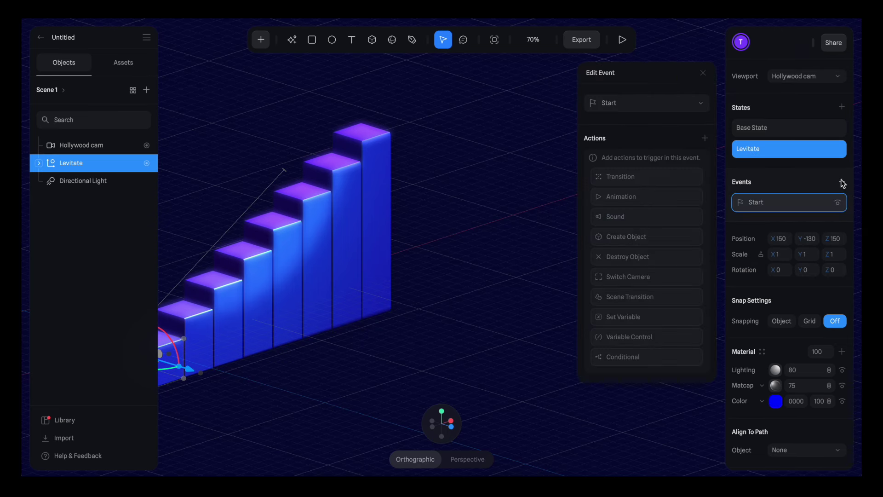
{"action": "left_click", "coordinate": [669, 175]}
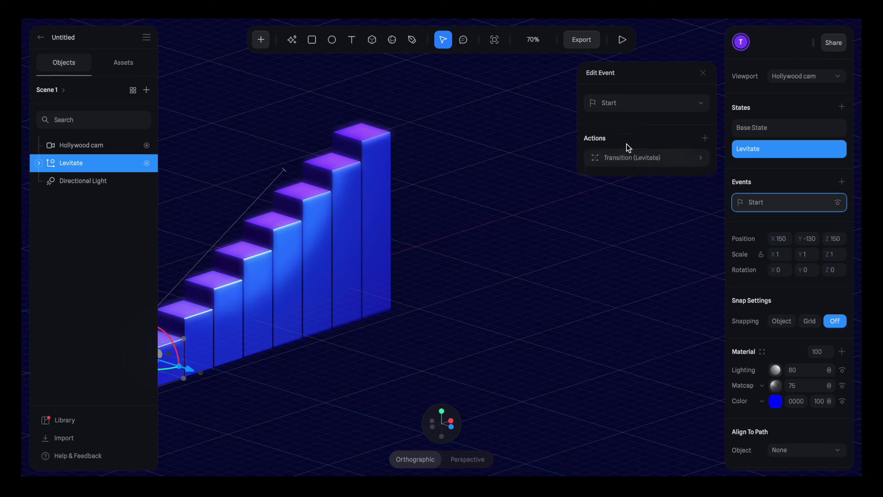
{"action": "left_click", "coordinate": [630, 158]}
{"action": "left_click", "coordinate": [635, 224]}
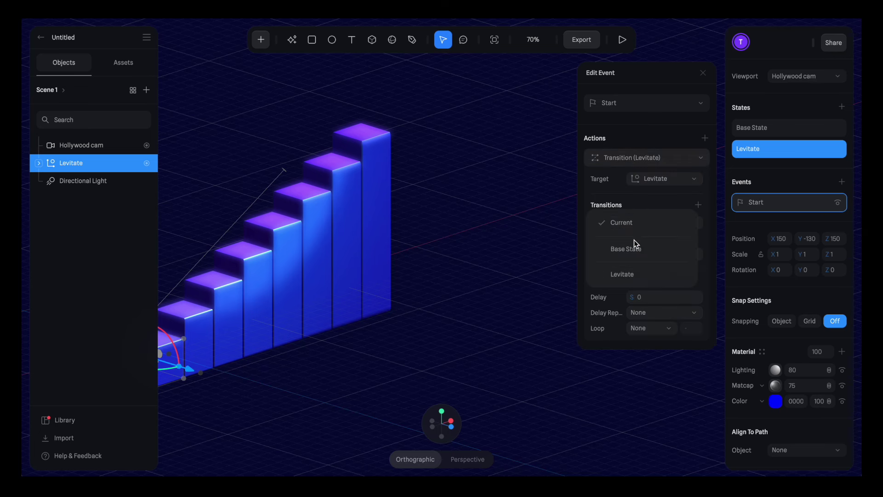
{"action": "left_click", "coordinate": [634, 242]}
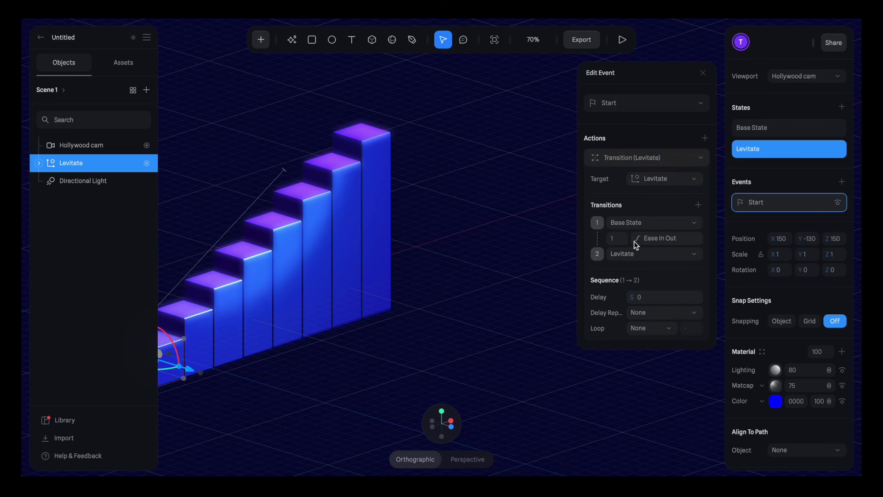
Loop the Levitate transition infinitely with a Ping Pong cycle, and preview the scene.
{"action": "left_click", "coordinate": [650, 327]}
{"action": "left_click", "coordinate": [650, 361]}
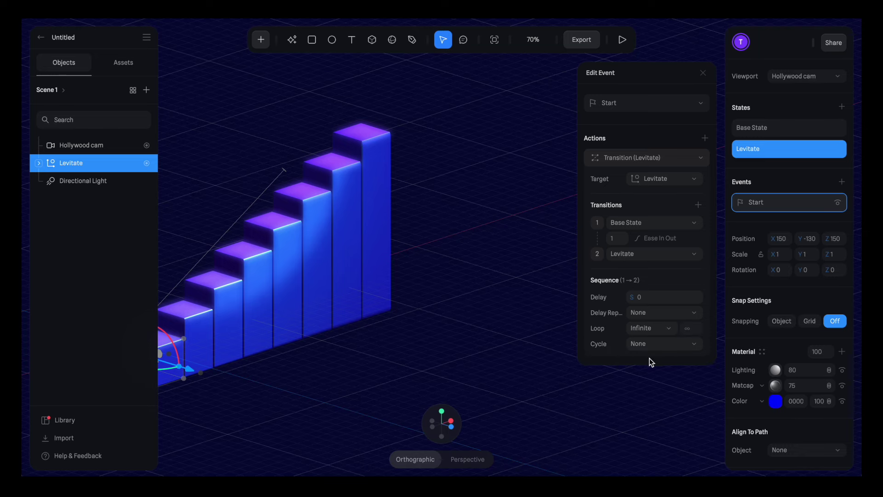
{"action": "left_click", "coordinate": [649, 345]}
{"action": "left_click", "coordinate": [649, 360]}
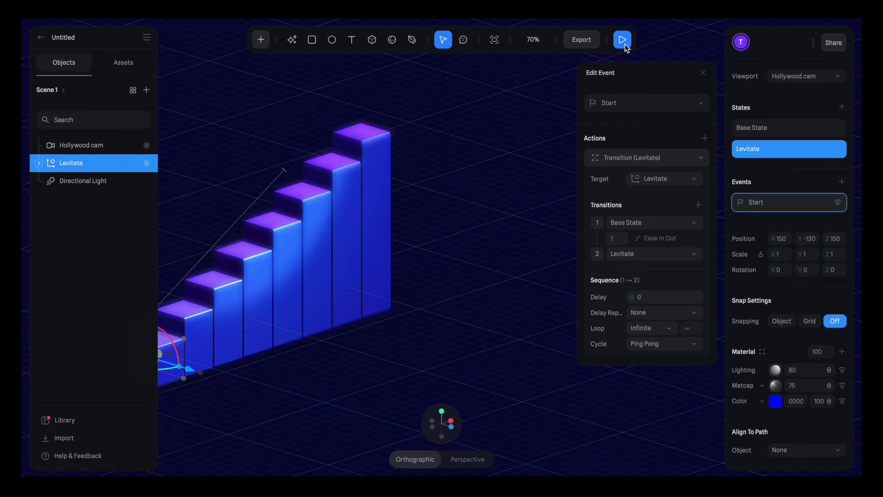
{"action": "left_click", "coordinate": [623, 40]}
Wrap the Levitate group in another group named Slide up and expand it to show its contents.
{"action": "right_click", "coordinate": [79, 164]}
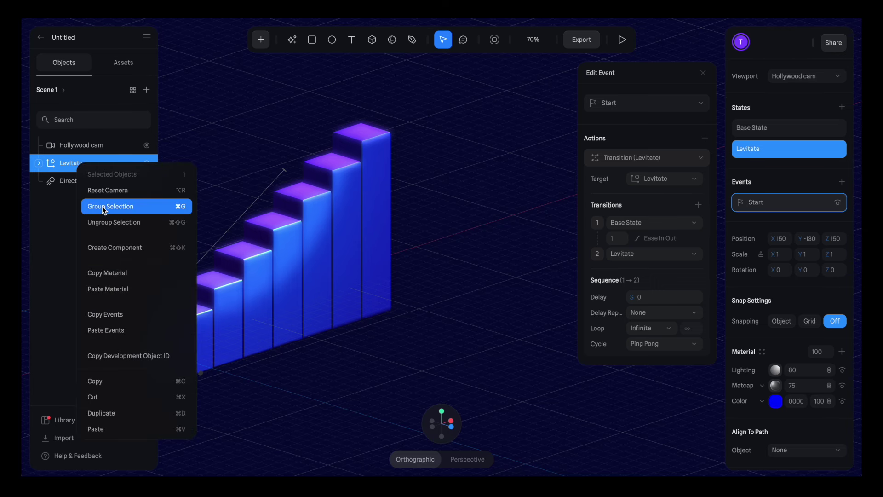
{"action": "left_click", "coordinate": [102, 206]}
{"action": "double_click", "coordinate": [72, 164]}
{"action": "type", "text": "Slide up"}
{"action": "key", "text": "Return"}
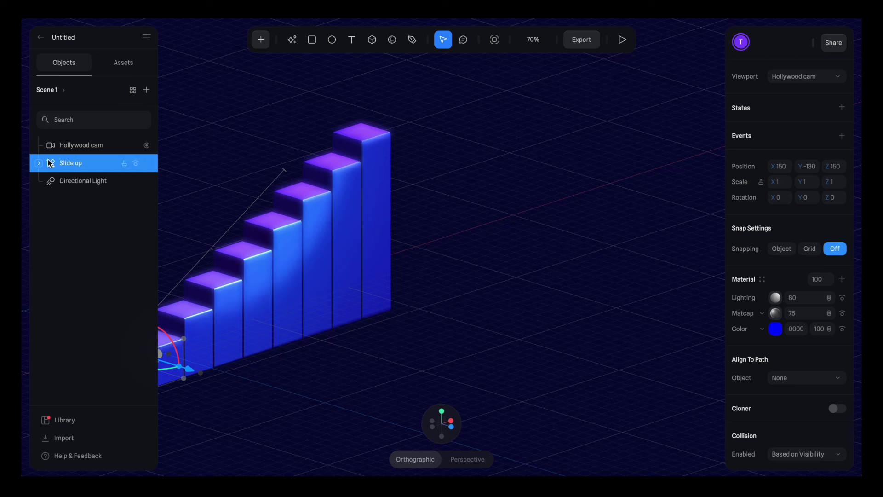
{"action": "left_click", "coordinate": [40, 164]}
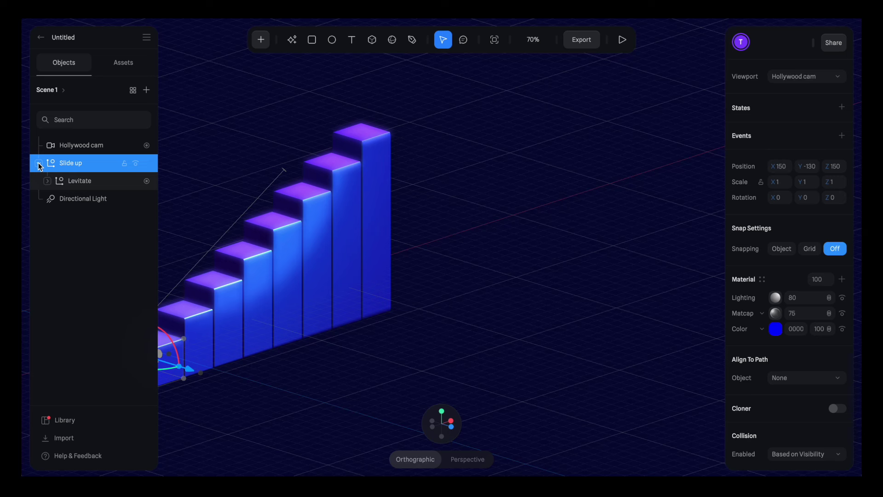
Add a state named Slide up to the Slide up group.
{"action": "left_click", "coordinate": [842, 108]}
{"action": "double_click", "coordinate": [743, 150]}
{"action": "type", "text": "Slide up"}
{"action": "key", "text": "Return"}
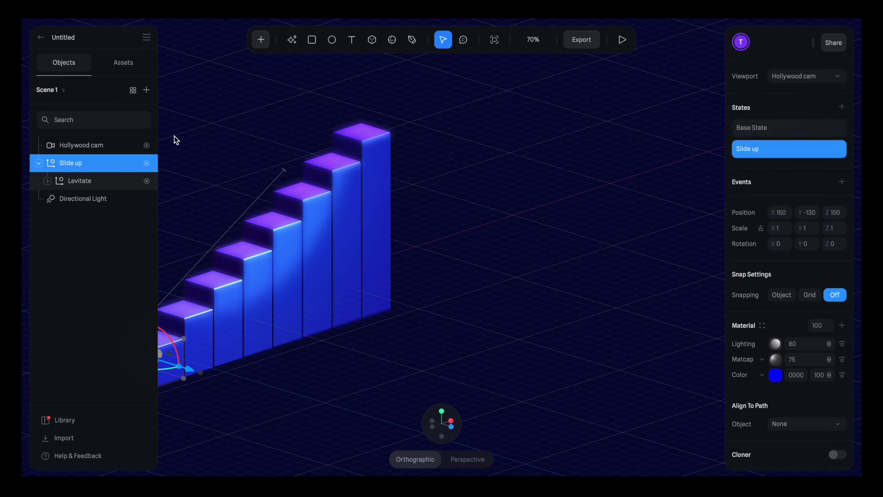
Switch both Hollywood cam and the nested Cube to their Base State.
{"action": "left_click", "coordinate": [118, 144]}
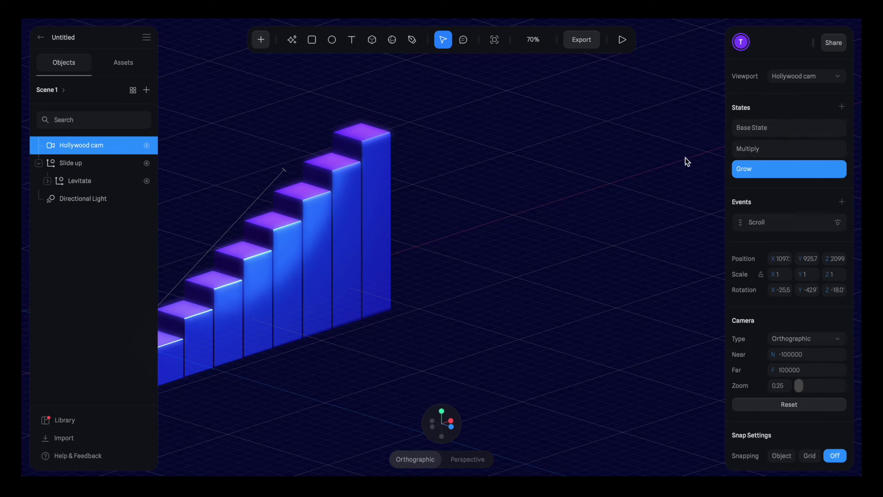
{"action": "left_click", "coordinate": [752, 128]}
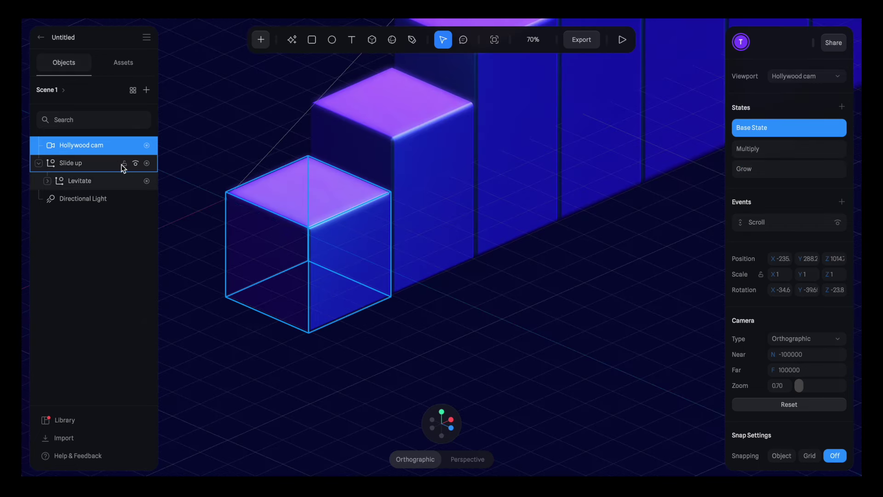
{"action": "left_click", "coordinate": [105, 163]}
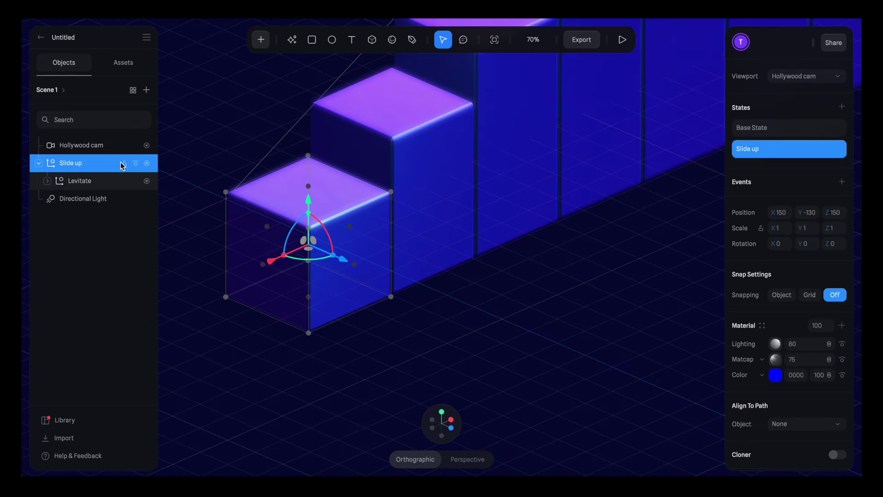
{"action": "left_click", "coordinate": [48, 183]}
{"action": "left_click", "coordinate": [79, 203]}
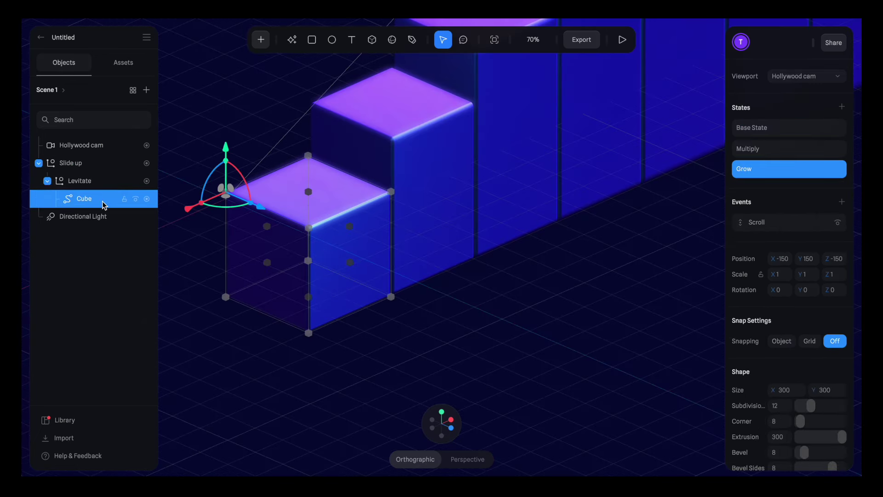
{"action": "left_click", "coordinate": [762, 129]}
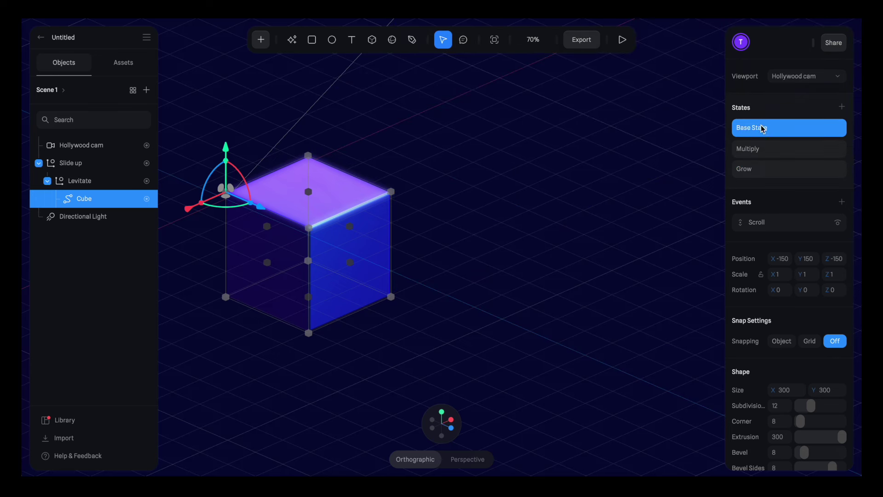
In the Slide up group's Slide up state, set the Y position to -1000 and scale all axes uniformly to 0.
{"action": "left_click", "coordinate": [101, 163]}
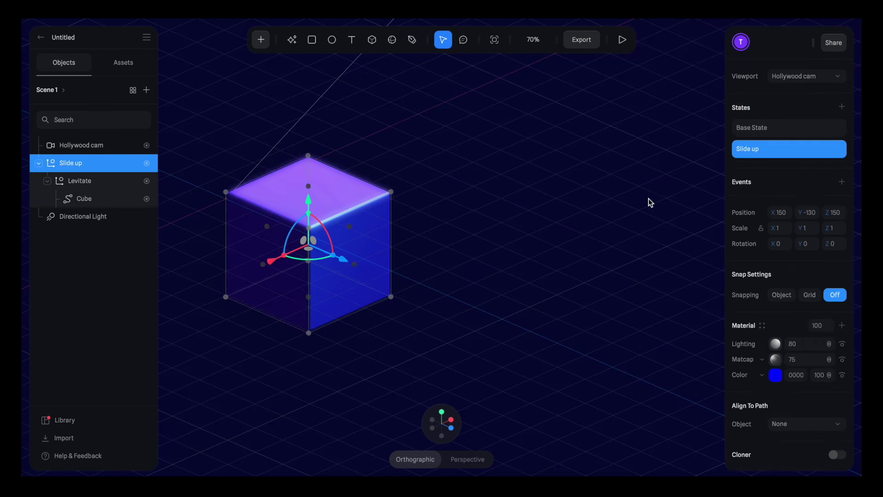
{"action": "left_click", "coordinate": [810, 214]}
{"action": "type", "text": "-"}
{"action": "type", "text": "1000"}
{"action": "key", "text": "Return"}
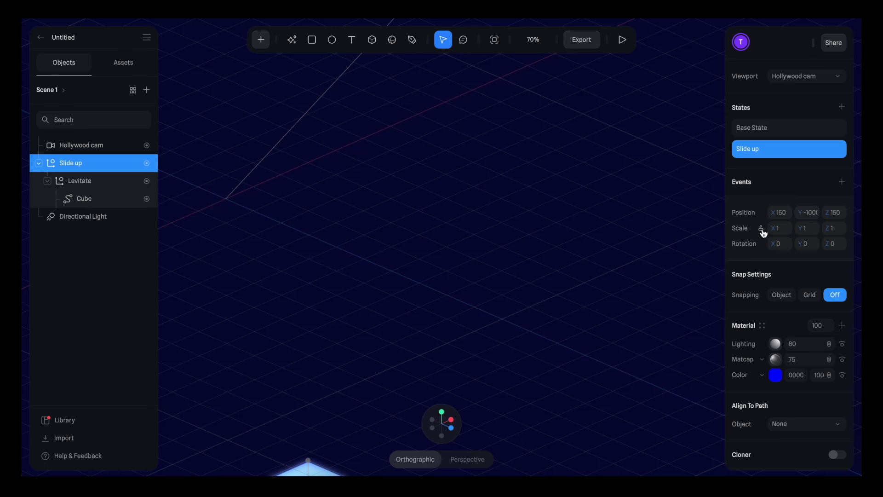
{"action": "left_click", "coordinate": [785, 232]}
{"action": "type", "text": "0"}
{"action": "key", "text": "Return"}
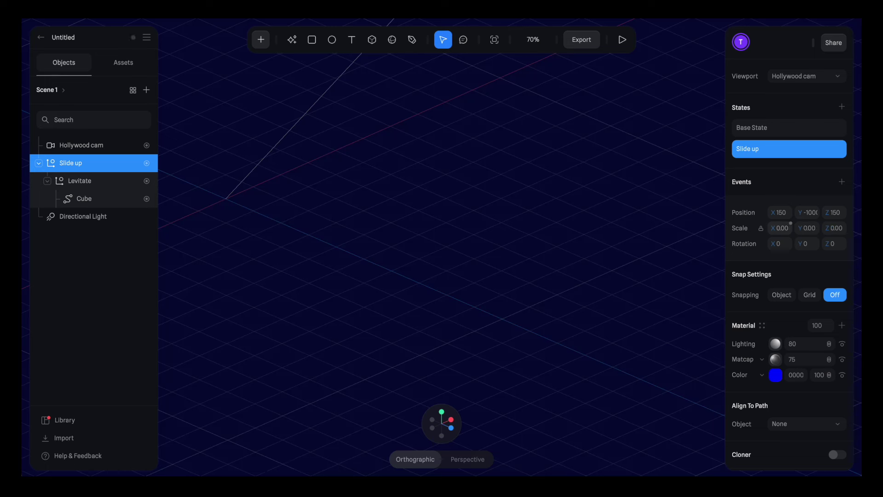
Rotate the Slide up state 45 degrees on X and Y, and push its changes to the Base State.
{"action": "left_click", "coordinate": [784, 242]}
{"action": "type", "text": "45"}
{"action": "left_click", "coordinate": [812, 247]}
{"action": "type", "text": "4"}
{"action": "key", "text": "Return"}
{"action": "right_click", "coordinate": [770, 148]}
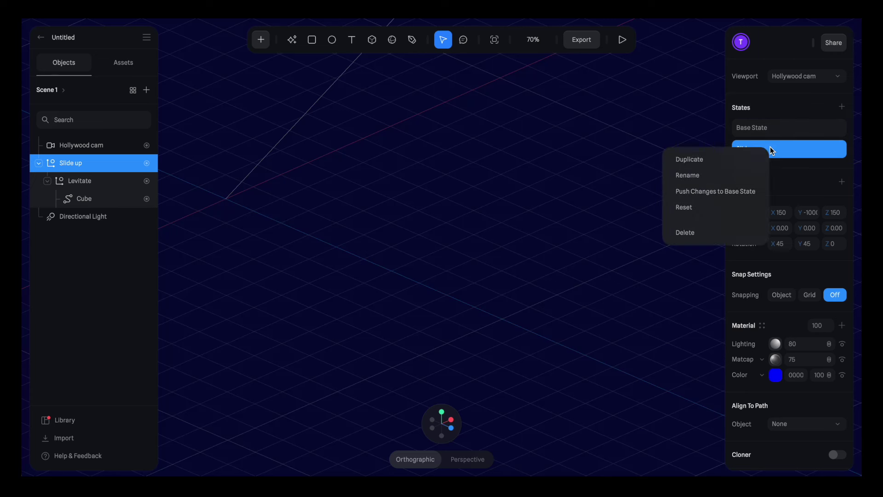
{"action": "left_click", "coordinate": [744, 191]}
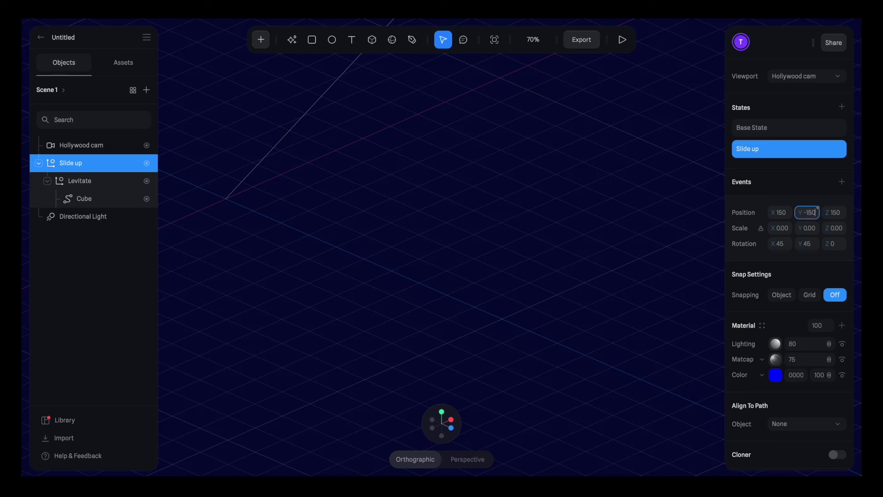
Set the Slide up state to Y position -150, uniform scale 1, and X and Y rotation 0.
{"action": "key", "text": "Return"}
{"action": "left_click", "coordinate": [782, 228]}
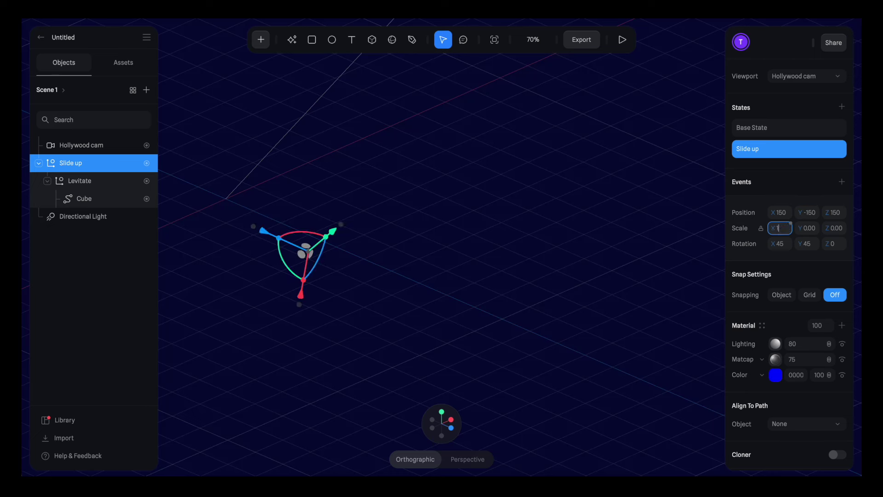
{"action": "type", "text": "1"}
{"action": "left_click", "coordinate": [780, 244]}
{"action": "type", "text": "0"}
{"action": "left_click", "coordinate": [806, 245]}
{"action": "type", "text": "0"}
{"action": "key", "text": "Return"}
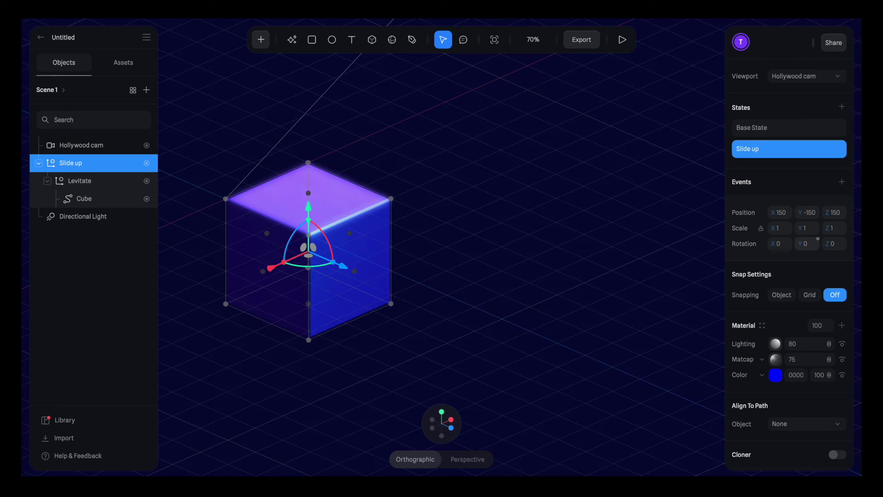
Give the Slide up group a Start event with a Transition from Base State to Slide up, and preview it.
{"action": "left_click", "coordinate": [842, 182]}
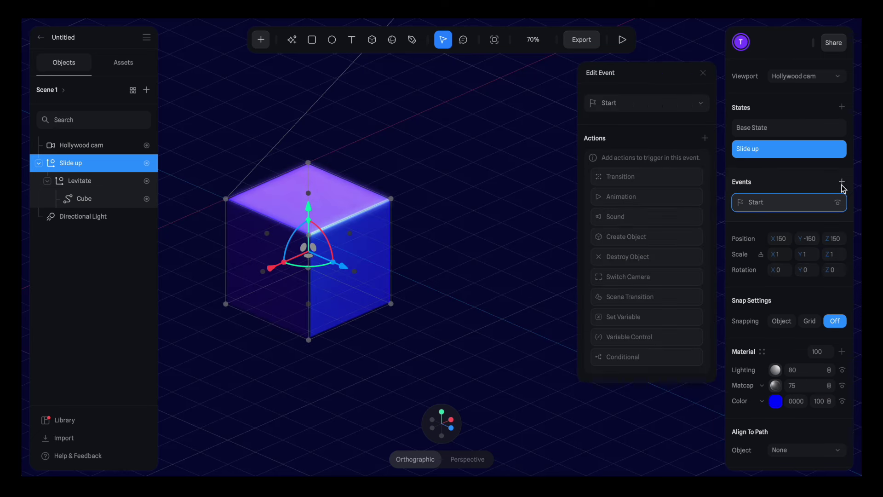
{"action": "left_click", "coordinate": [630, 177]}
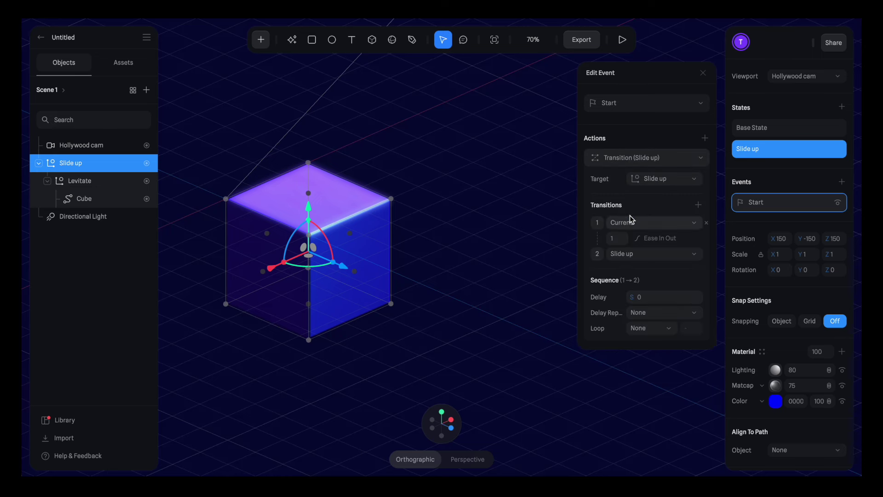
{"action": "left_click", "coordinate": [630, 220]}
{"action": "left_click", "coordinate": [631, 251]}
{"action": "left_click", "coordinate": [623, 40]}
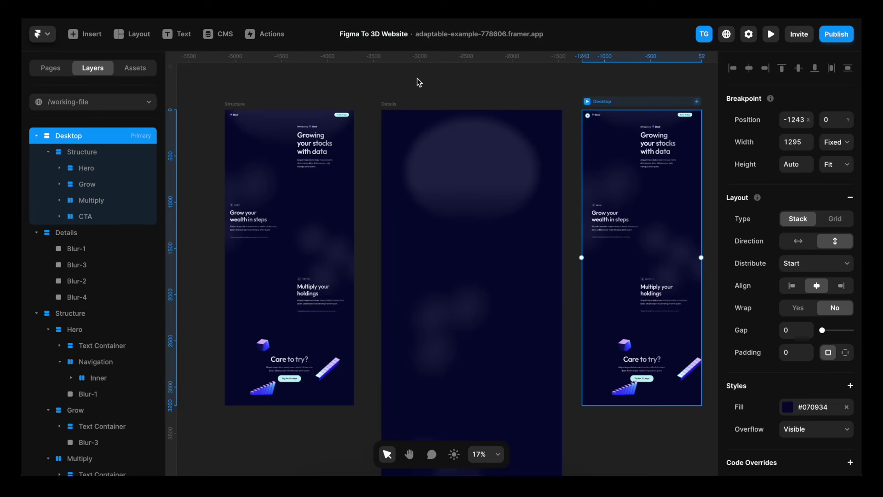
Move the images frame in the Desktop's CTA section left until it is horizontally centred around the Care to try text.
{"action": "left_click", "coordinate": [676, 364]}
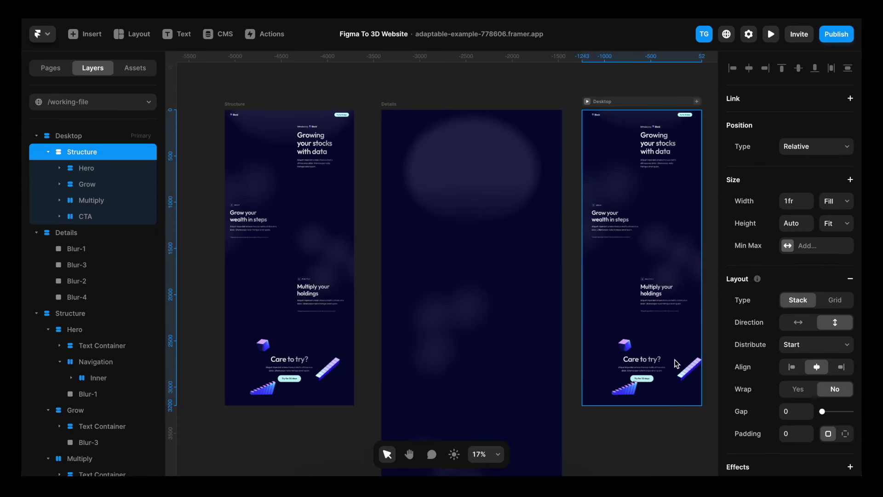
{"action": "left_click", "coordinate": [677, 363]}
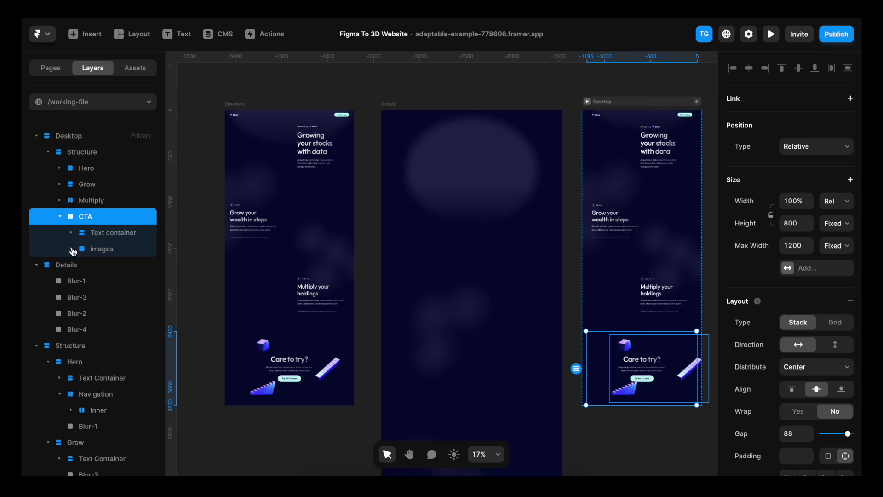
{"action": "left_click", "coordinate": [92, 250]}
{"action": "key", "text": "Left"}
{"action": "key", "text": "Left"}
{"action": "key", "text": "Left"}
{"action": "key", "text": "Left"}
{"action": "key", "text": "Left"}
{"action": "key", "text": "Left"}
{"action": "key", "text": "Left"}
{"action": "key", "text": "Left"}
{"action": "key", "text": "Left"}
{"action": "key", "text": "Left"}
{"action": "key", "text": "Left"}
{"action": "key", "text": "Left"}
{"action": "key", "text": "Left"}
{"action": "key", "text": "Left"}
{"action": "key", "text": "Left"}
{"action": "key", "text": "Left"}
{"action": "key", "text": "Left"}
{"action": "key", "text": "Left"}
{"action": "key", "text": "Left"}
{"action": "key", "text": "Left"}
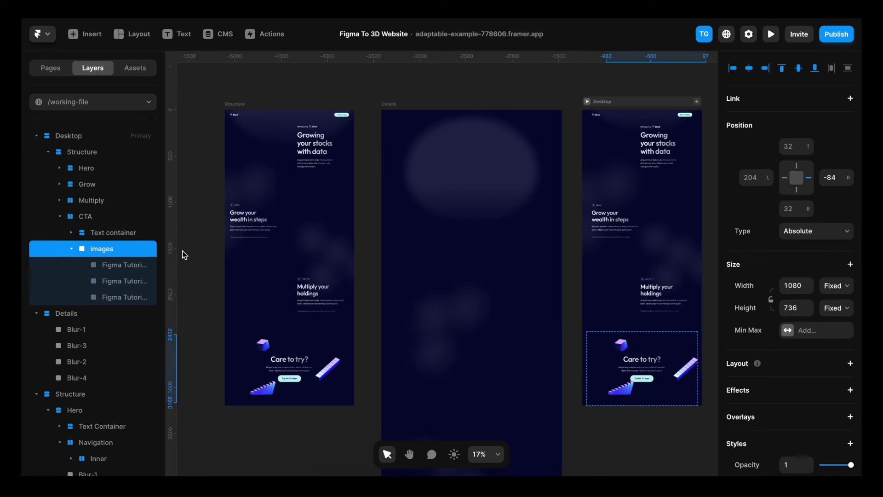
{"action": "key", "text": "Left"}
{"action": "key", "text": "Left"}
{"action": "key", "text": "Left"}
{"action": "key", "text": "Left"}
{"action": "key", "text": "Left"}
{"action": "key", "text": "Left"}
{"action": "key", "text": "Left"}
{"action": "key", "text": "Left"}
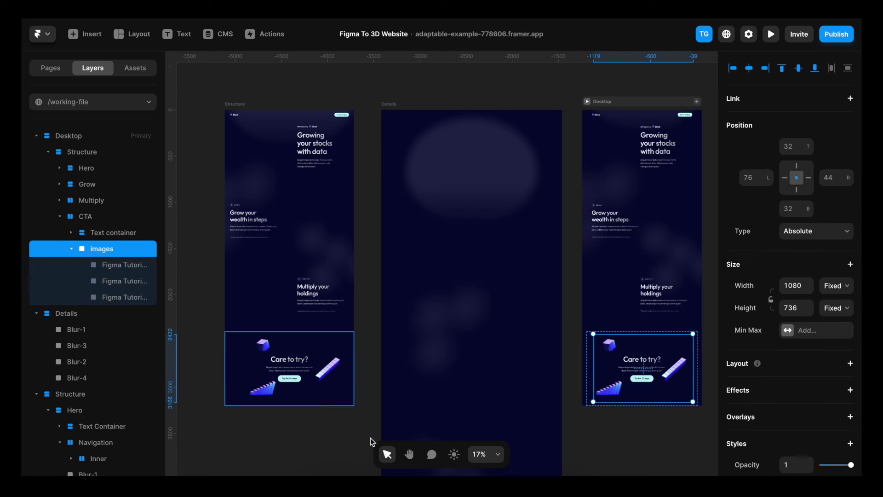
{"action": "scroll", "coordinate": [679, 417], "scroll_direction": "up", "scroll_amount": 3, "text": "ctrl"}
{"action": "key", "text": "v"}
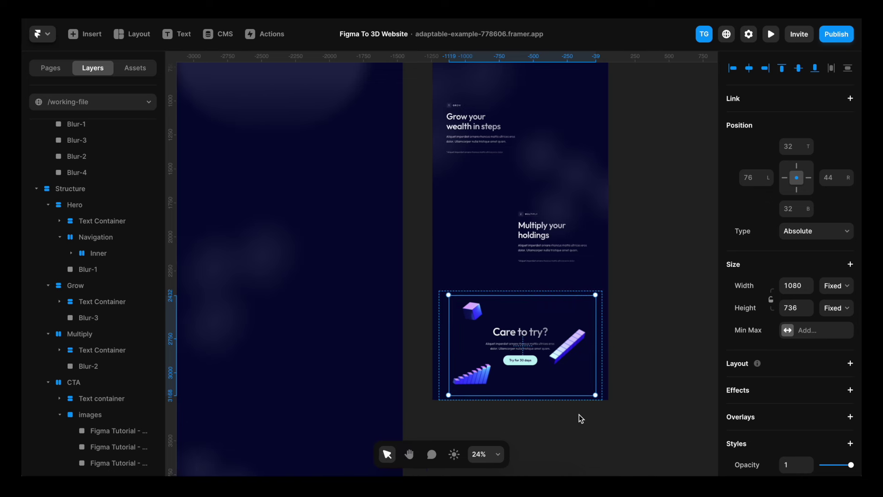
{"action": "scroll", "coordinate": [581, 418], "scroll_direction": "up", "scroll_amount": 5}
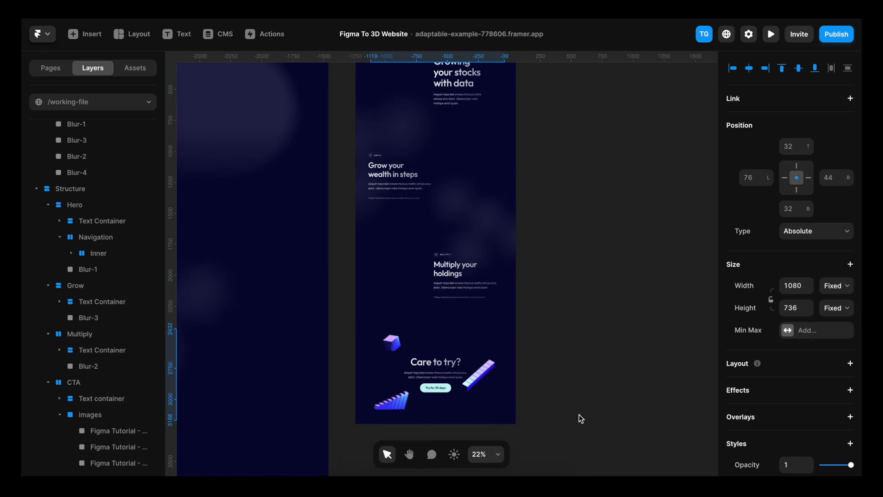
Draw a frame about 1249 by 890 beside the Desktop breakpoint and remove its fill.
{"action": "scroll", "coordinate": [566, 325], "scroll_direction": "right", "scroll_amount": 2}
{"action": "scroll", "coordinate": [565, 325], "scroll_direction": "down", "scroll_amount": 1, "text": "ctrl"}
{"action": "key", "text": "f"}
{"action": "left_click_drag", "start_coordinate": [505, 122], "coordinate": [661, 235]}
{"action": "left_click", "coordinate": [847, 372]}
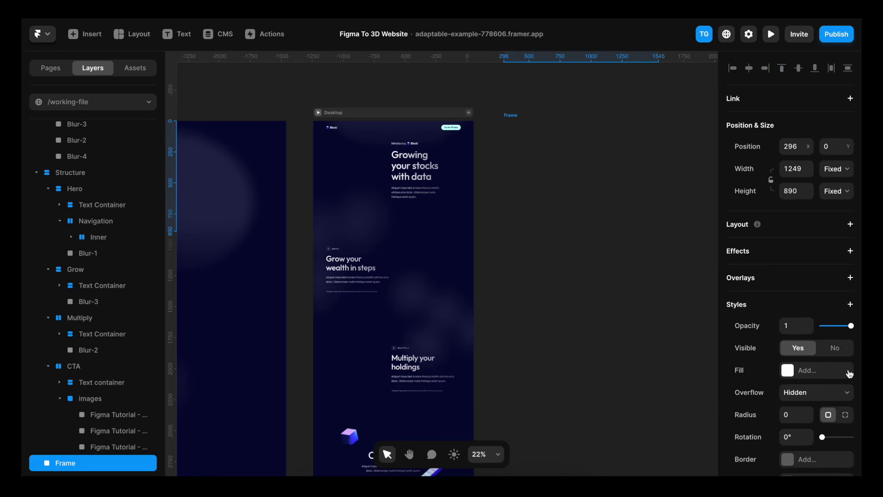
Insert an Embed element into the new frame and give the frame a Stack layout.
{"action": "left_click", "coordinate": [86, 34]}
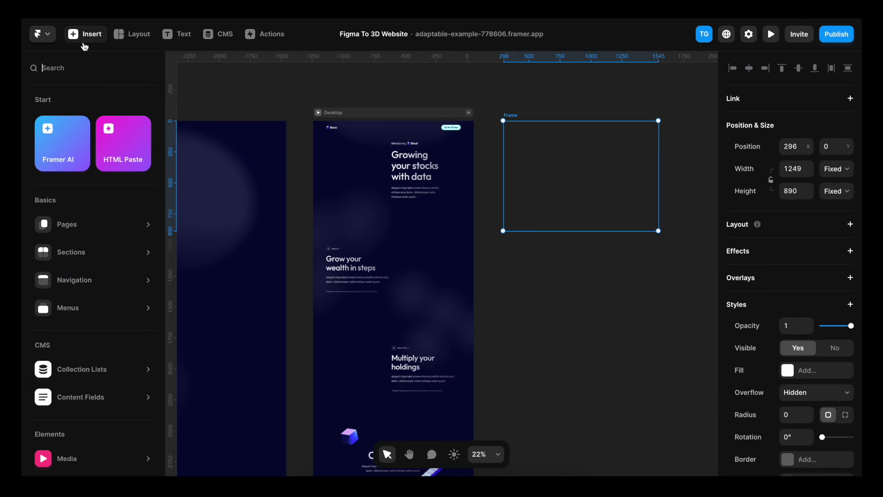
{"action": "type", "text": "embed"}
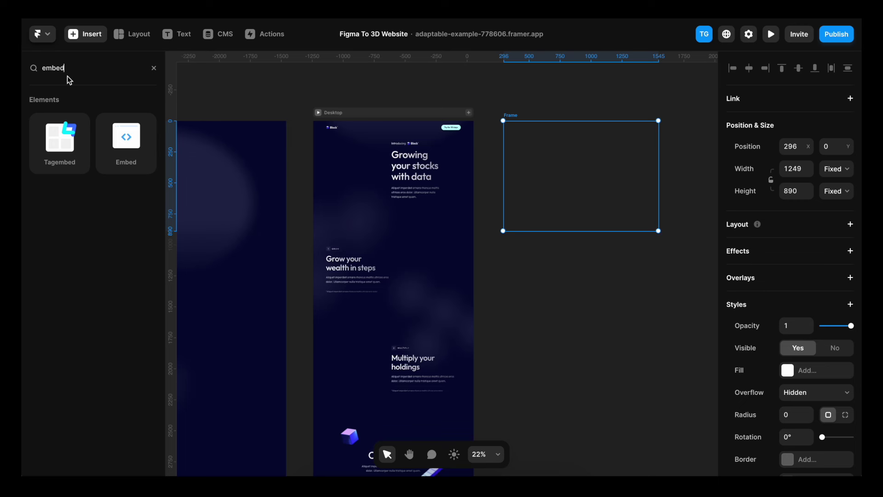
{"action": "left_click_drag", "start_coordinate": [123, 137], "coordinate": [580, 169]}
{"action": "left_click", "coordinate": [514, 121]}
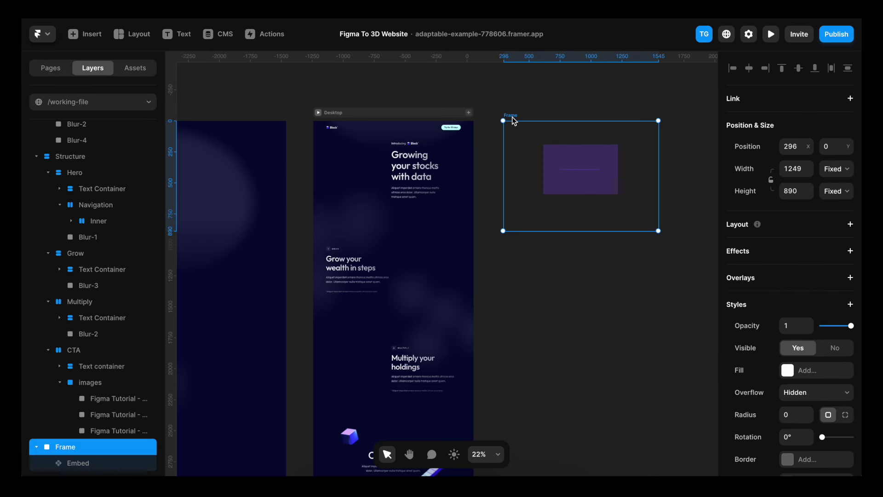
{"action": "left_click", "coordinate": [850, 225]}
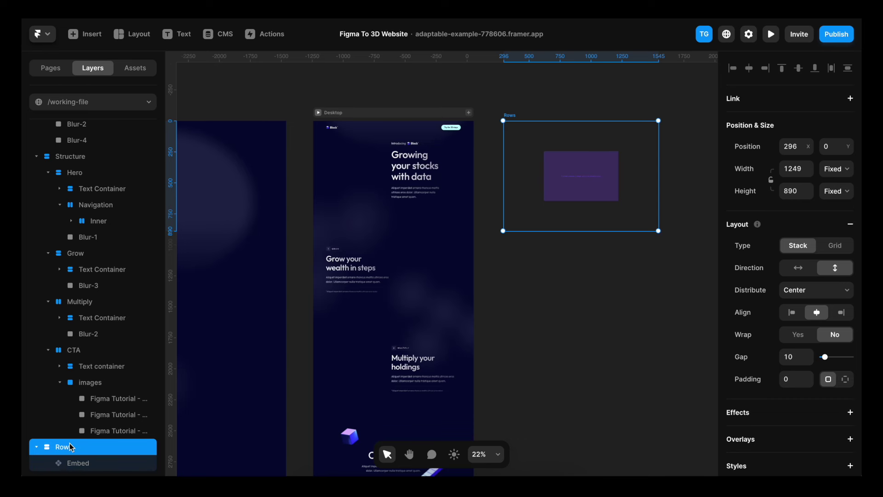
Move the Rows stack with the embed into Desktop, above Structure, and collapse it in the layer tree.
{"action": "left_click_drag", "start_coordinate": [71, 447], "coordinate": [69, 151]}
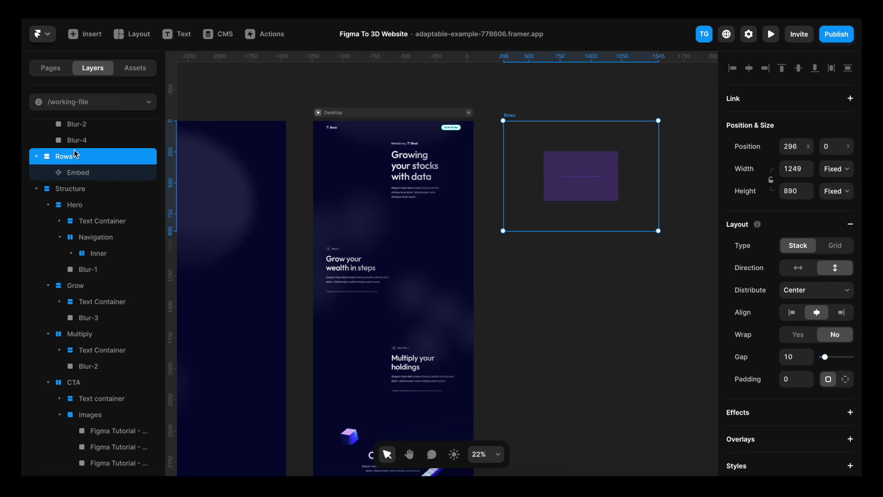
{"action": "left_click", "coordinate": [48, 151]}
{"action": "left_click", "coordinate": [36, 168]}
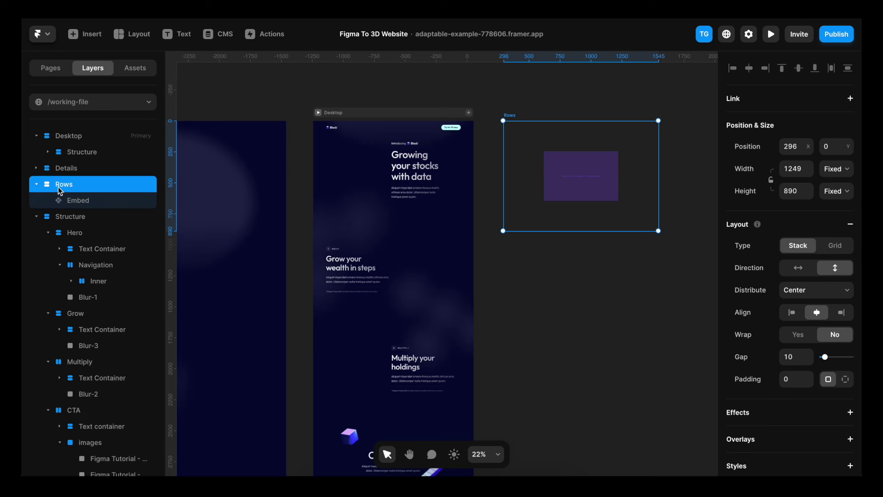
{"action": "left_click_drag", "start_coordinate": [67, 190], "coordinate": [69, 150]}
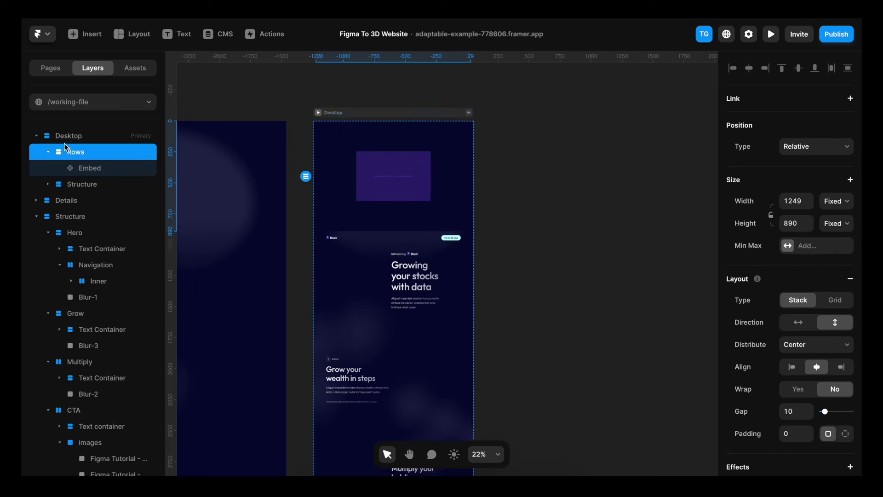
{"action": "left_click", "coordinate": [48, 154]}
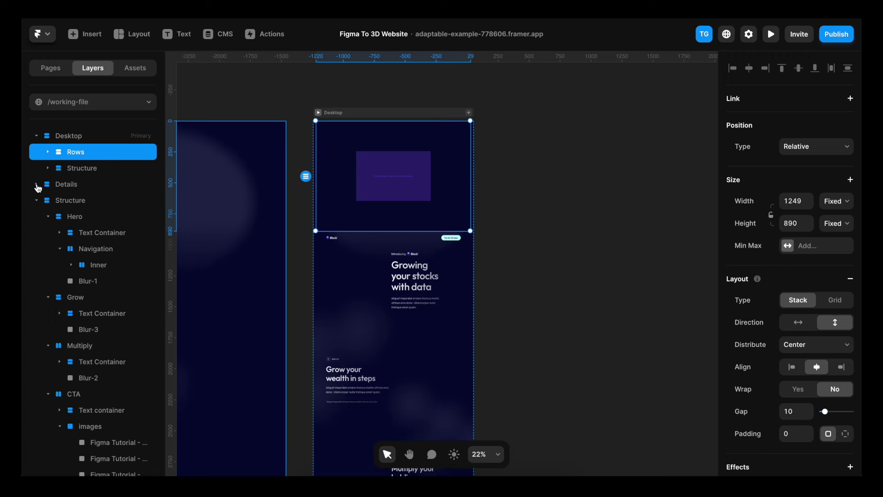
Delete the standalone Details and Structure frames from the canvas, keeping only Desktop.
{"action": "left_click", "coordinate": [59, 185]}
{"action": "key", "text": "shift+2"}
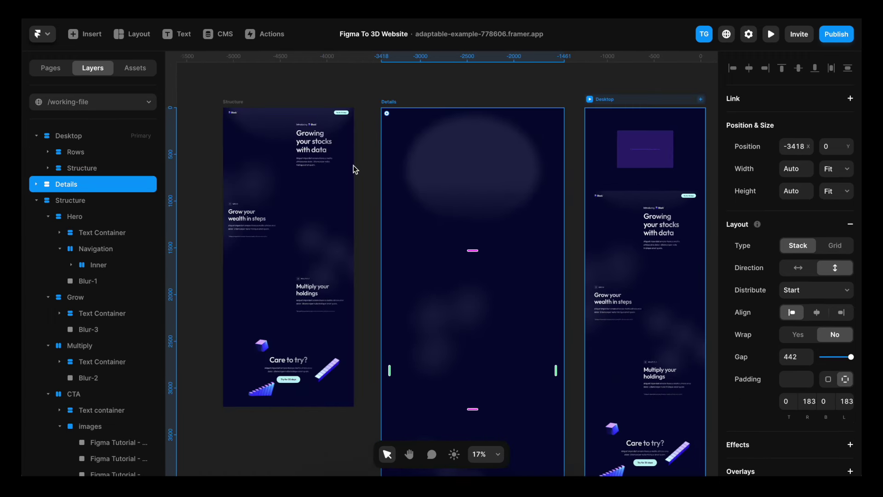
{"action": "key", "text": "Delete"}
{"action": "left_click", "coordinate": [233, 101]}
{"action": "key", "text": "Delete"}
{"action": "left_click", "coordinate": [489, 270]}
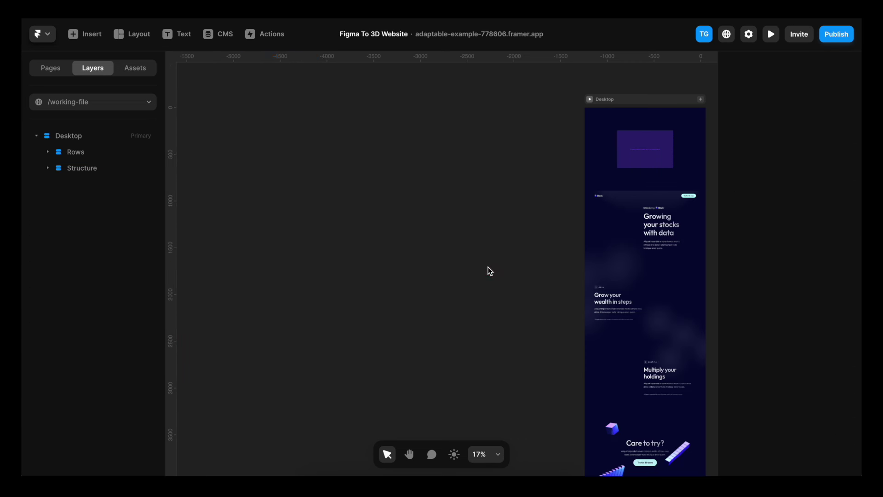
Rename the Rows stack as Scroll container and expand it in the layer tree.
{"action": "scroll", "coordinate": [489, 270], "scroll_direction": "right", "scroll_amount": 5}
{"action": "double_click", "coordinate": [82, 153]}
{"action": "type", "text": "Scroll contai"}
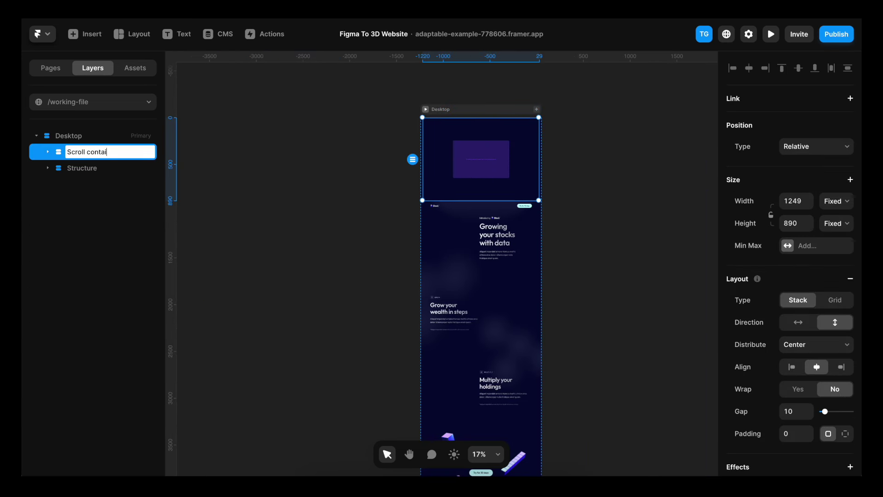
{"action": "type", "text": "ner"}
{"action": "key", "text": "Return"}
{"action": "left_click", "coordinate": [48, 152]}
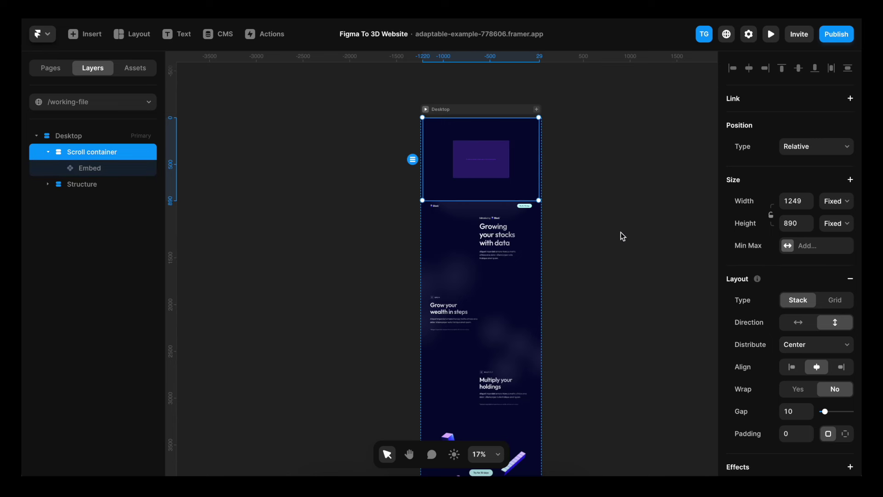
Set the Scroll container's width to Fill and its height to 300vh.
{"action": "left_click", "coordinate": [834, 205]}
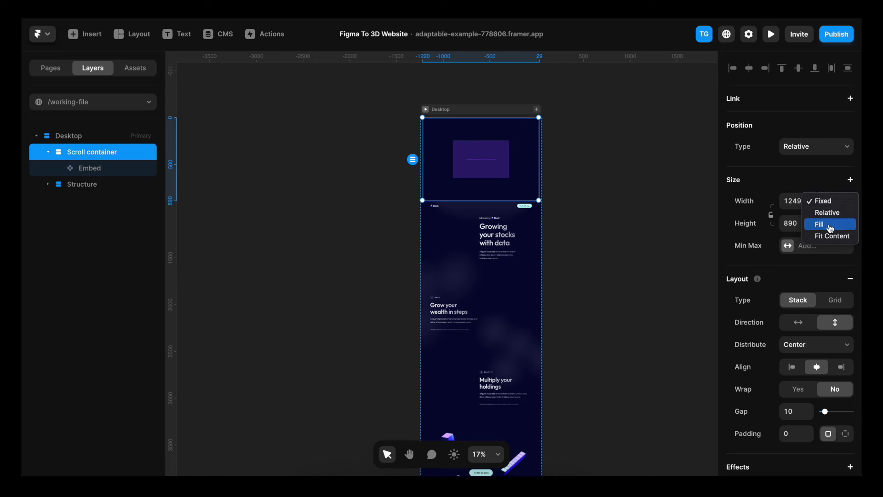
{"action": "left_click", "coordinate": [830, 225]}
{"action": "left_click", "coordinate": [831, 226]}
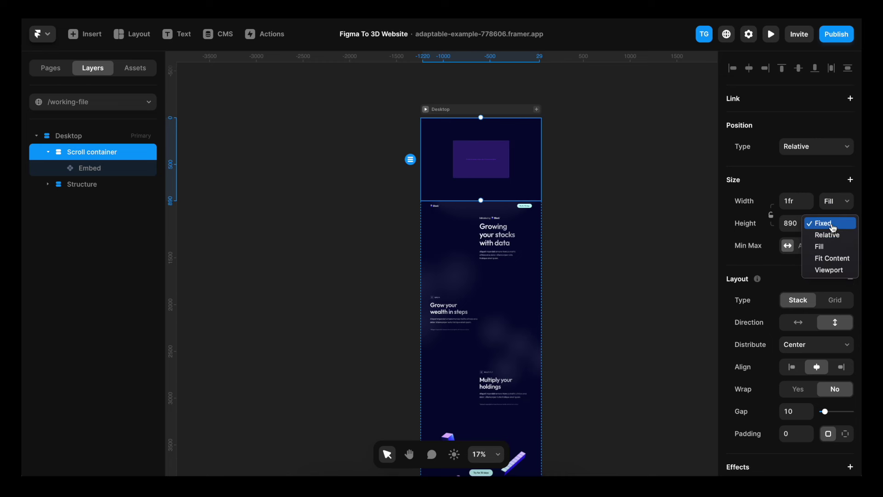
{"action": "left_click", "coordinate": [794, 225]}
{"action": "type", "text": "300v"}
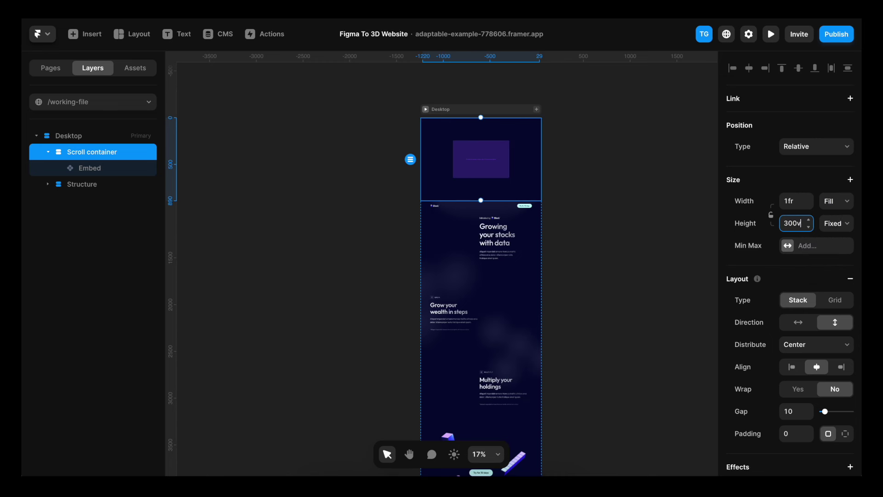
{"action": "type", "text": "h"}
{"action": "key", "text": "Return"}
Make the Scroll container absolutely positioned, with left and right offsets of 0.
{"action": "left_click", "coordinate": [815, 147]}
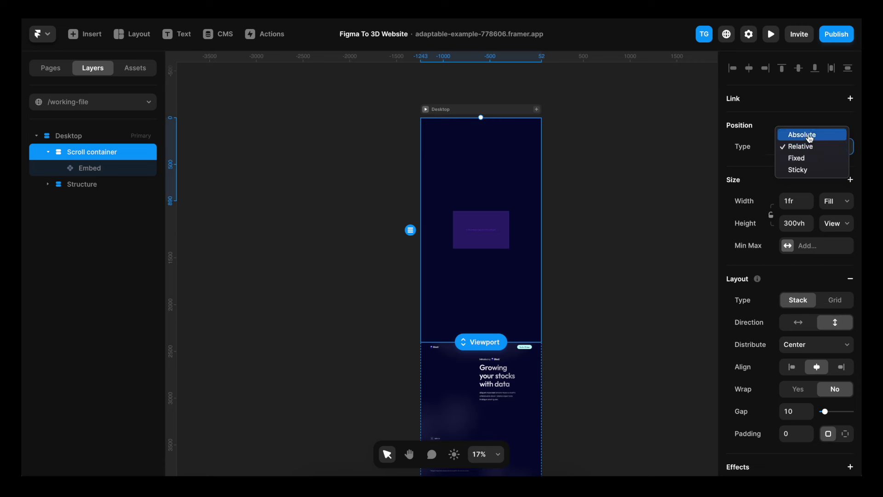
{"action": "left_click", "coordinate": [810, 136]}
{"action": "left_click", "coordinate": [755, 174]}
{"action": "left_click", "coordinate": [827, 175]}
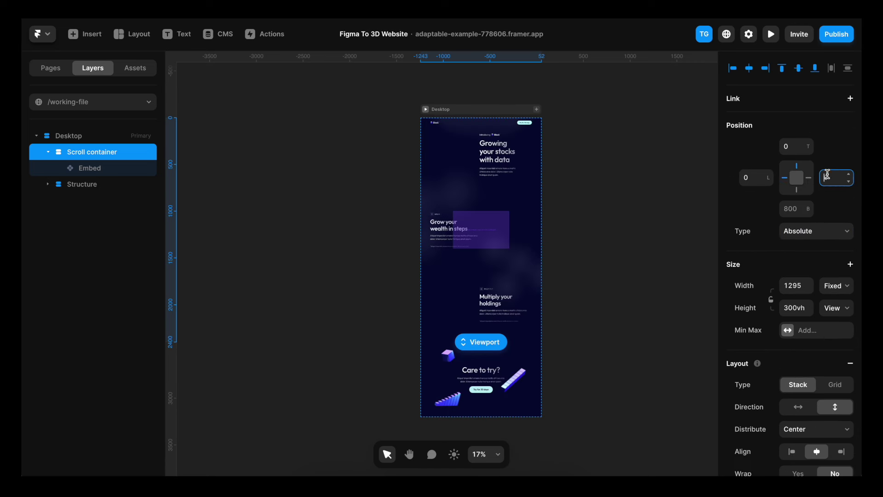
Set the Scroll container's stack distribution to Start.
{"action": "scroll", "coordinate": [820, 270], "scroll_direction": "down", "scroll_amount": 5}
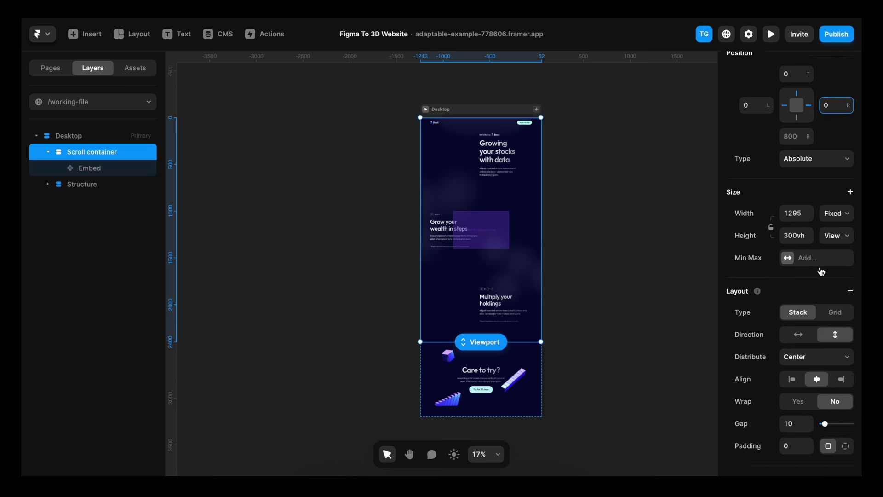
{"action": "left_click", "coordinate": [821, 293]}
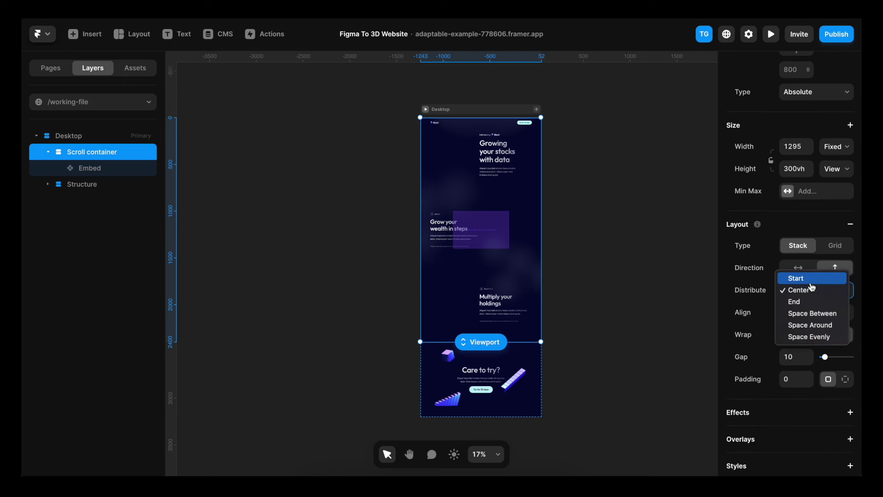
{"action": "left_click", "coordinate": [798, 278]}
{"action": "scroll", "coordinate": [486, 136], "scroll_direction": "up", "scroll_amount": 5, "text": "ctrl"}
{"action": "scroll", "coordinate": [485, 136], "scroll_direction": "up", "scroll_amount": 3, "text": "ctrl"}
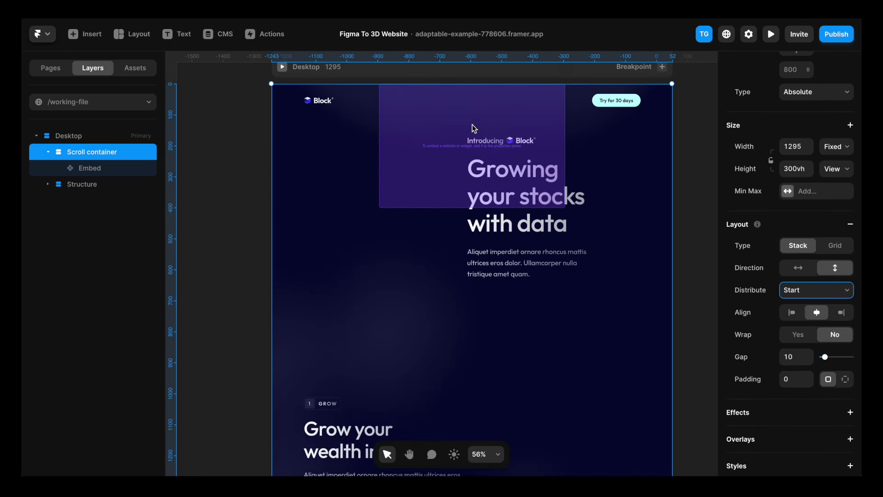
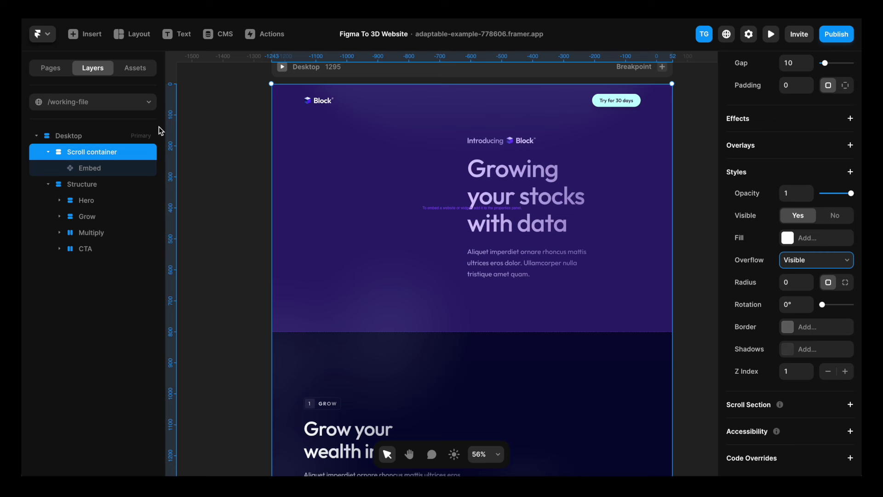
Remove the #070934 fill from the Structure stack inside Desktop.
{"action": "left_click", "coordinate": [98, 136]}
{"action": "scroll", "coordinate": [768, 291], "scroll_direction": "down", "scroll_amount": 1}
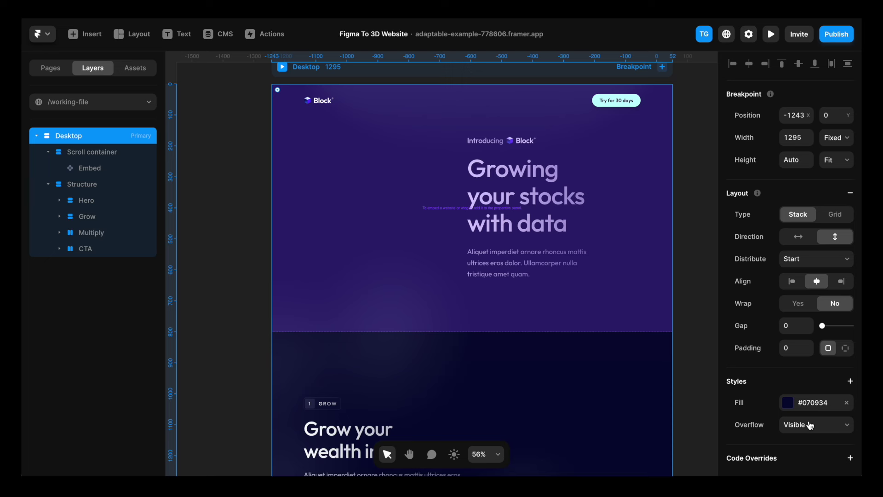
{"action": "left_click", "coordinate": [79, 187]}
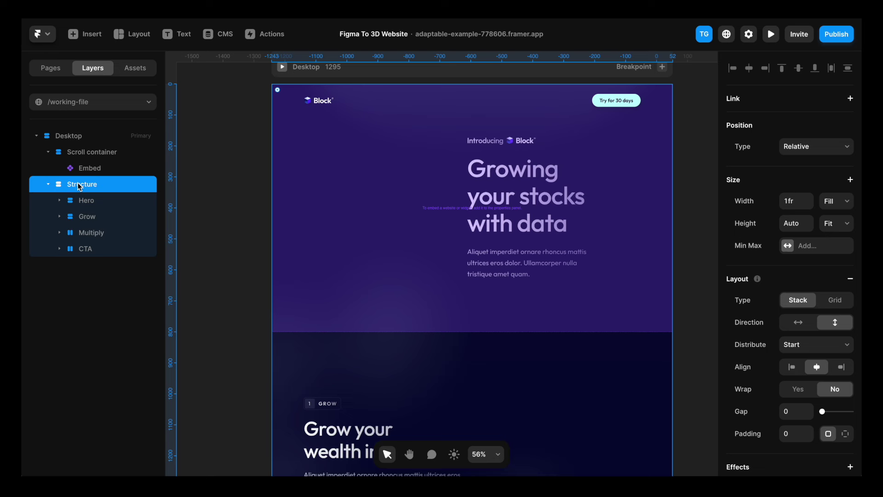
{"action": "scroll", "coordinate": [767, 297], "scroll_direction": "down", "scroll_amount": 7}
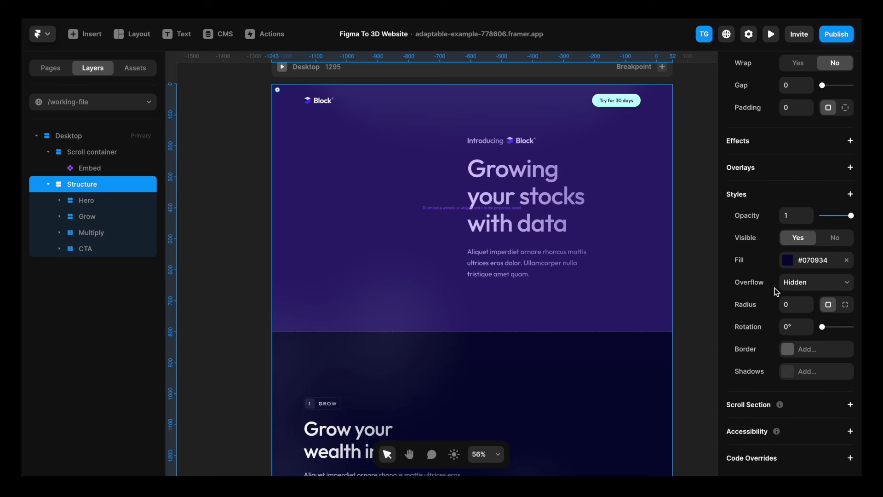
{"action": "left_click", "coordinate": [846, 260]}
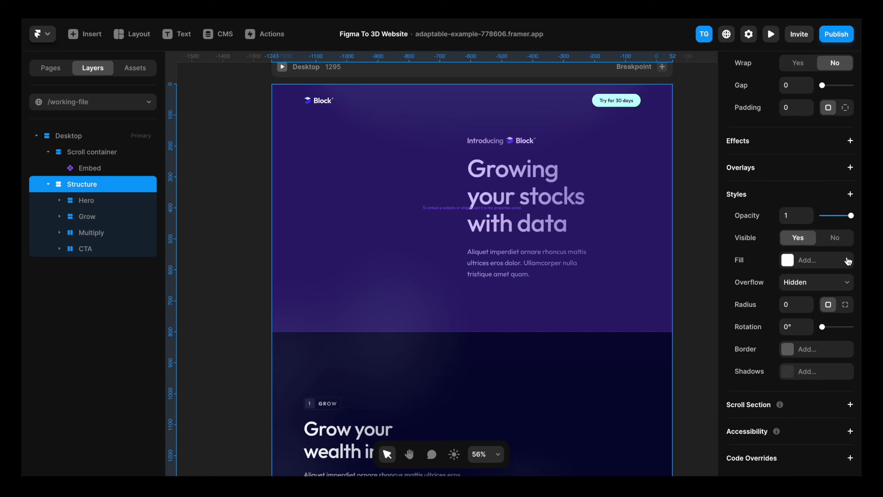
Add a Z Index style to the Structure stack and set it to 2.
{"action": "left_click", "coordinate": [851, 195]}
{"action": "left_click", "coordinate": [830, 336]}
{"action": "left_click", "coordinate": [795, 391]}
{"action": "type", "text": "2"}
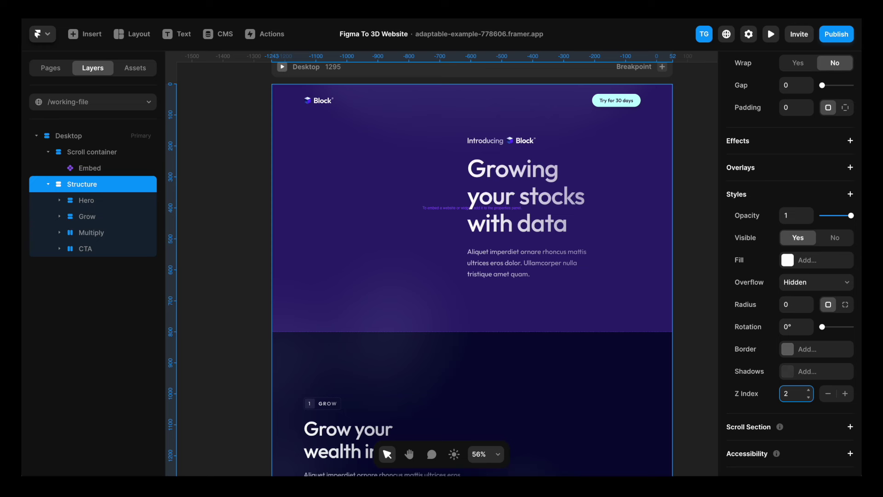
{"action": "key", "text": "Escape"}
Set the Z Index of the Blur-1, Blur-3 and Blur-2 layers inside the Hero, Grow and Multiply sections to -1.
{"action": "left_click", "coordinate": [60, 249]}
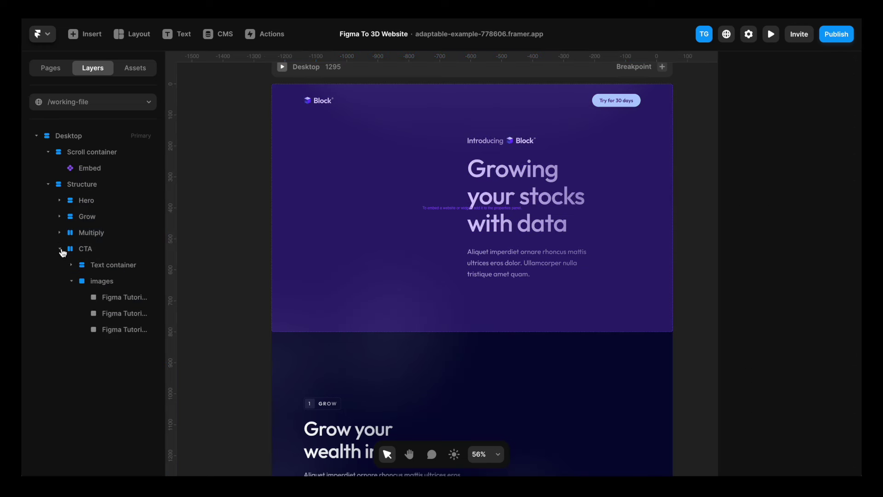
{"action": "left_click", "coordinate": [59, 232]}
{"action": "left_click", "coordinate": [60, 216]}
{"action": "left_click", "coordinate": [59, 200]}
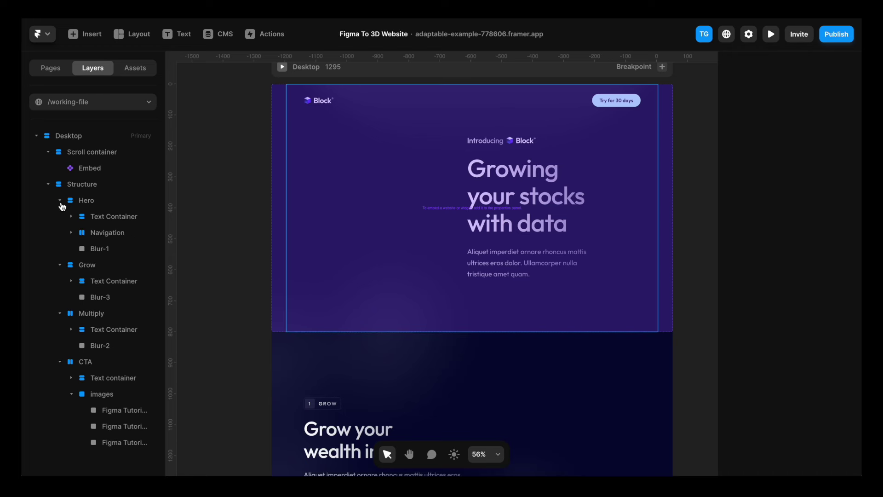
{"action": "left_click", "coordinate": [94, 248]}
{"action": "left_click", "coordinate": [104, 297], "text": "shift"}
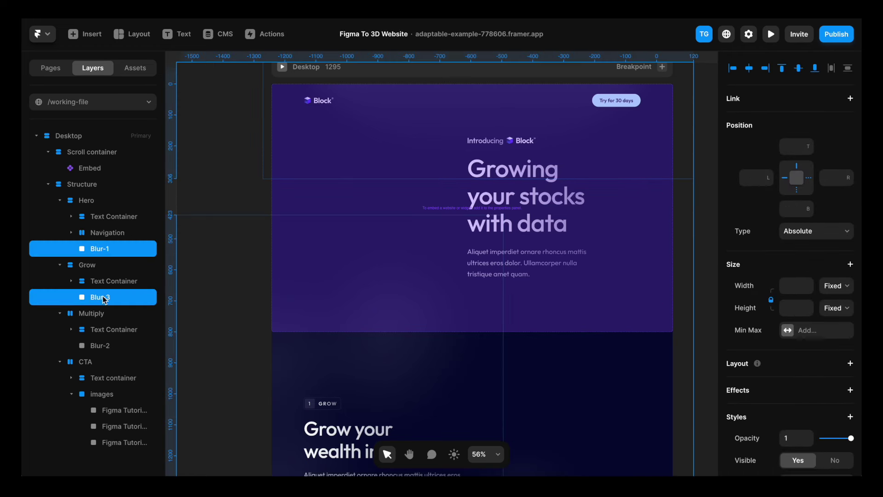
{"action": "left_click", "coordinate": [107, 346], "text": "shift"}
{"action": "scroll", "coordinate": [798, 322], "scroll_direction": "down", "scroll_amount": 3}
{"action": "scroll", "coordinate": [798, 322], "scroll_direction": "down", "scroll_amount": 2}
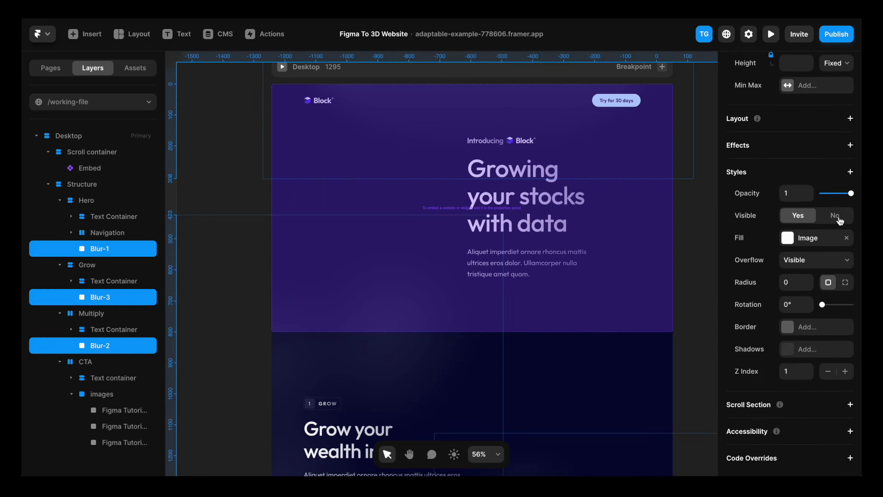
{"action": "left_click", "coordinate": [796, 370]}
{"action": "key", "text": "Return"}
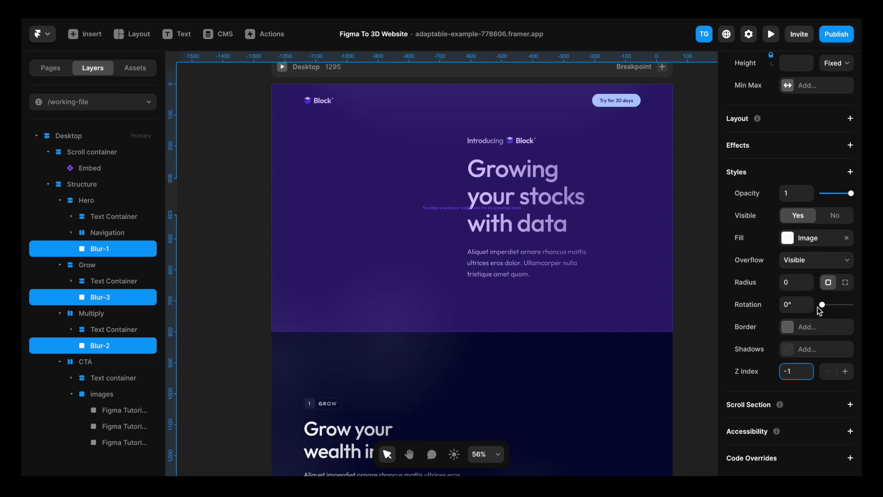
{"action": "left_click", "coordinate": [851, 171]}
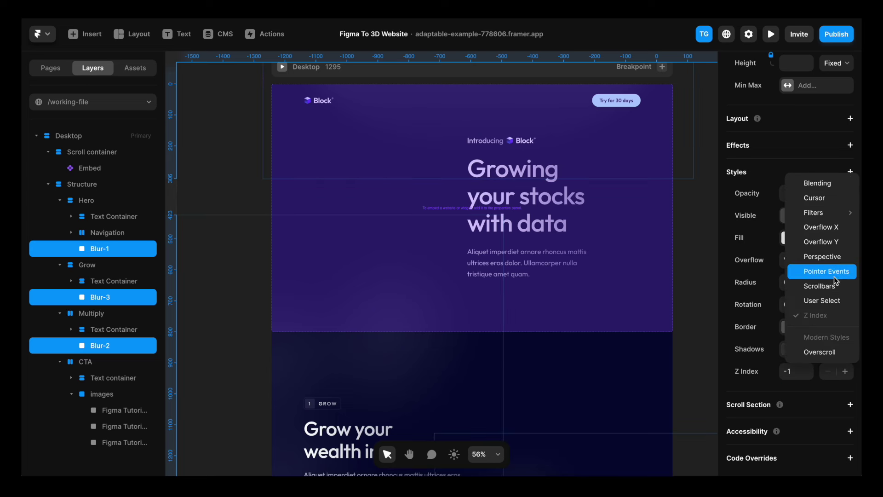
{"action": "key", "text": "Escape"}
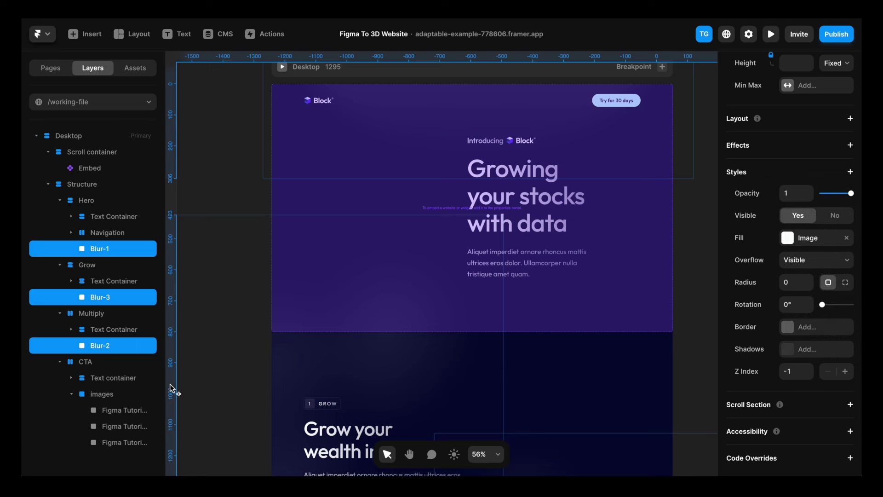
Give the images frame inside the CTA section a negative Z Index.
{"action": "left_click", "coordinate": [111, 394]}
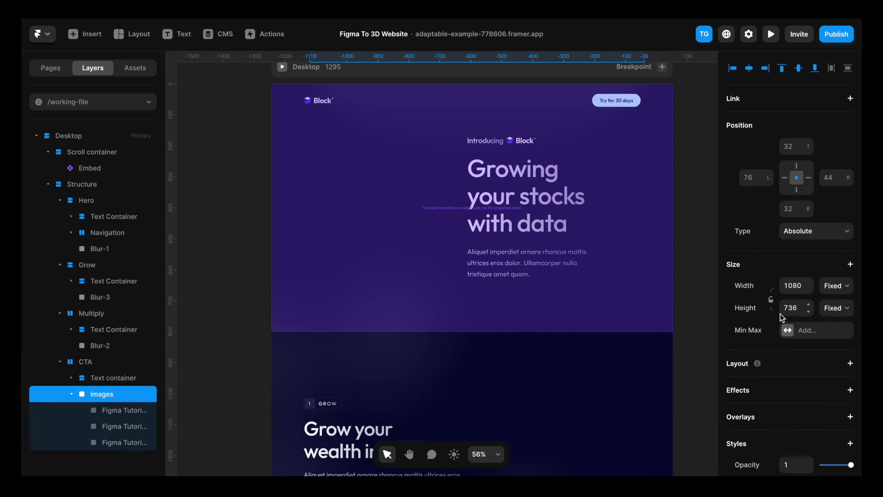
{"action": "scroll", "coordinate": [780, 313], "scroll_direction": "down", "scroll_amount": 6}
{"action": "left_click", "coordinate": [791, 372]}
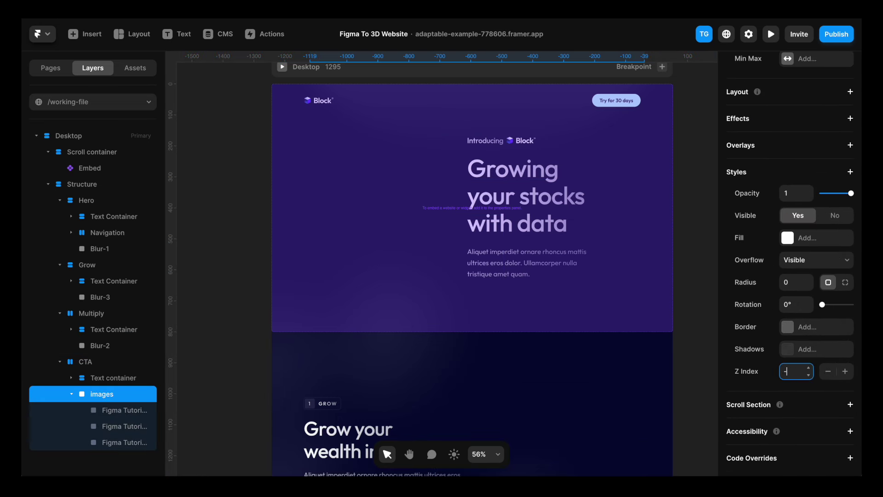
Publish the updated site, open its framer.app domain and look through the live page.
{"action": "scroll", "coordinate": [471, 208], "scroll_direction": "down", "scroll_amount": 5, "text": "ctrl"}
{"action": "left_click", "coordinate": [419, 235]}
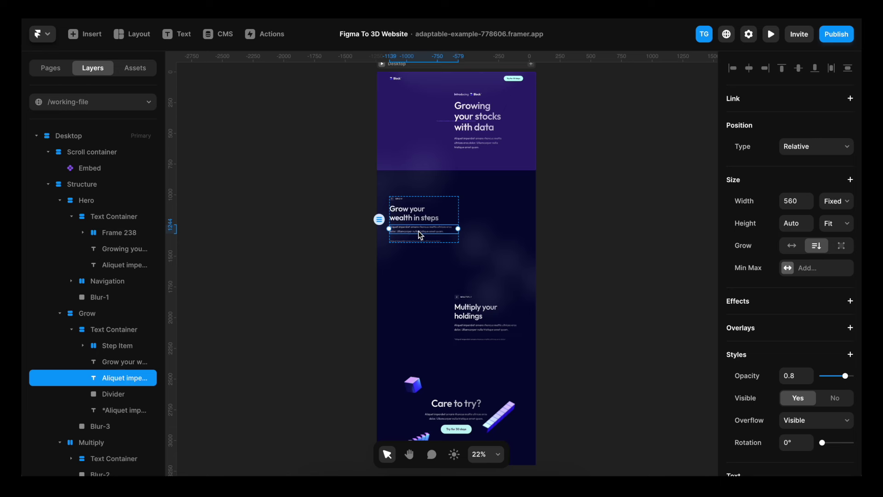
{"action": "left_click", "coordinate": [836, 34]}
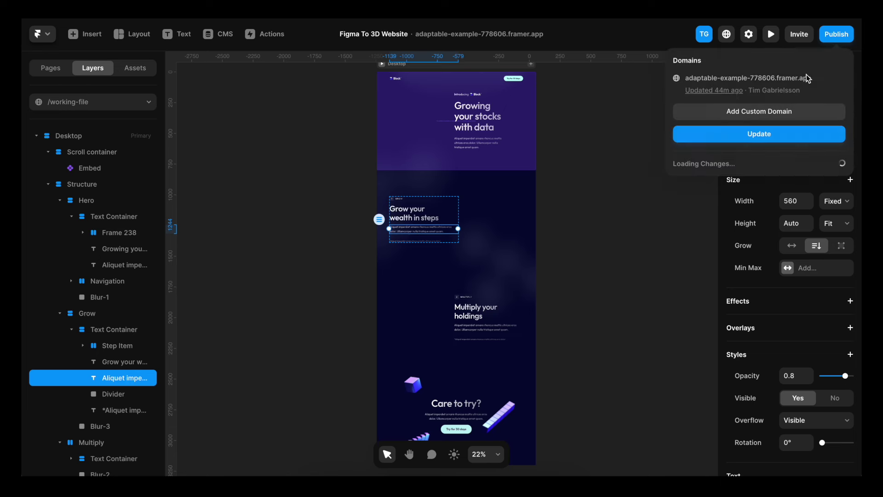
{"action": "left_click", "coordinate": [771, 134]}
{"action": "left_click", "coordinate": [777, 77]}
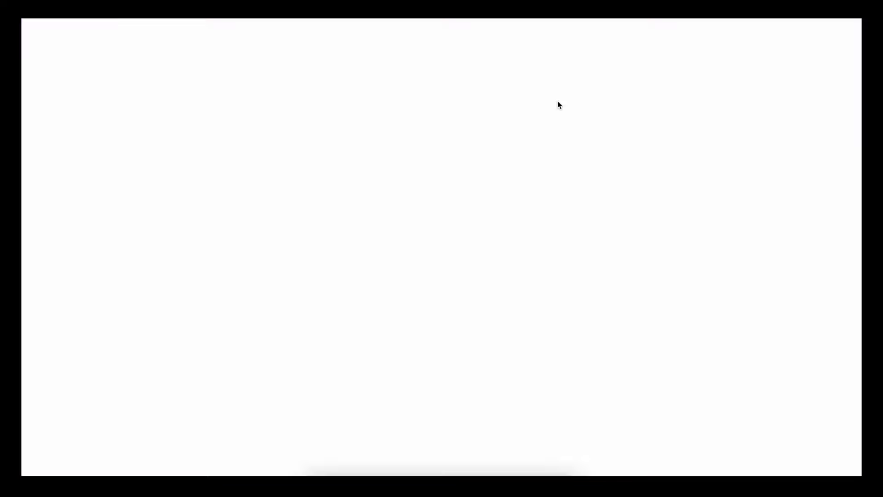
{"action": "scroll", "coordinate": [558, 89], "scroll_direction": "down", "scroll_amount": 20}
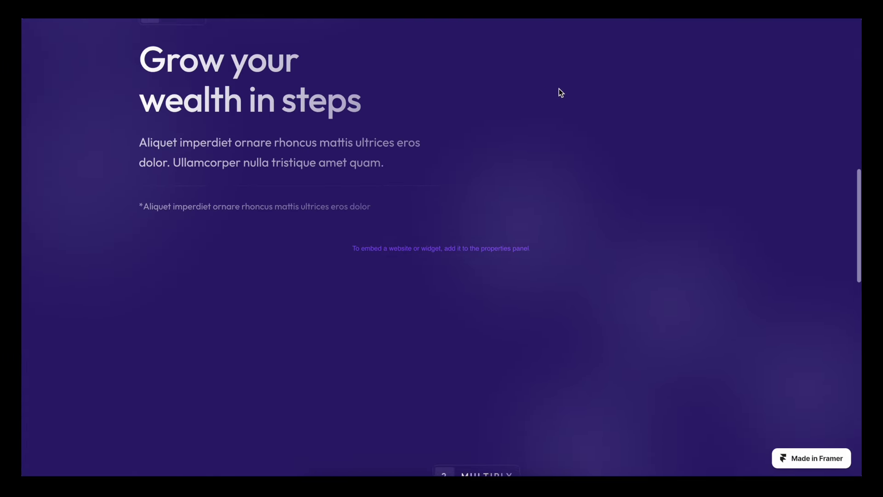
{"action": "scroll", "coordinate": [559, 88], "scroll_direction": "down", "scroll_amount": 10}
{"action": "scroll", "coordinate": [558, 88], "scroll_direction": "up", "scroll_amount": 20}
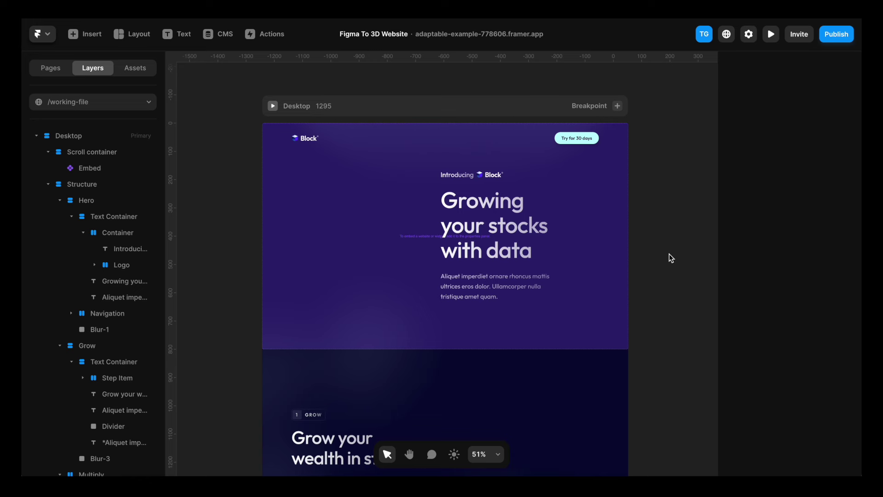
Add a Scroll Animation effect to the hero heading "Growing your stocks with data" and open its Enter effect settings.
{"action": "left_click", "coordinate": [523, 216]}
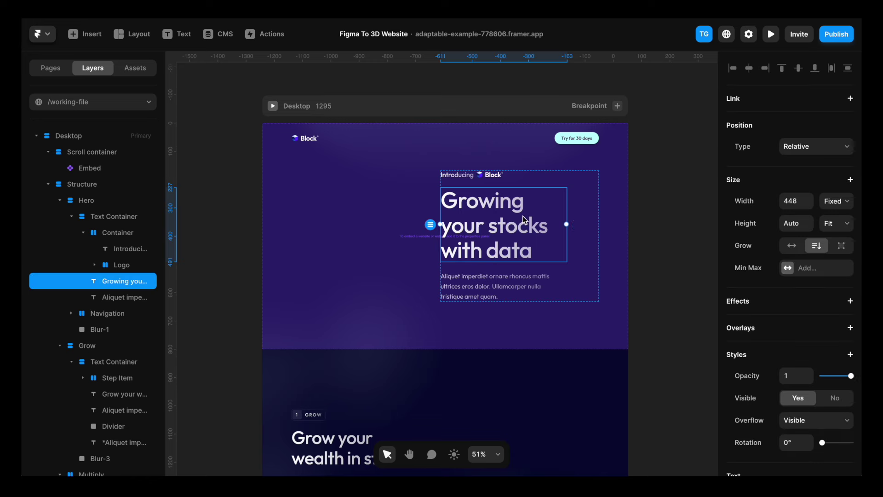
{"action": "left_click", "coordinate": [851, 302]}
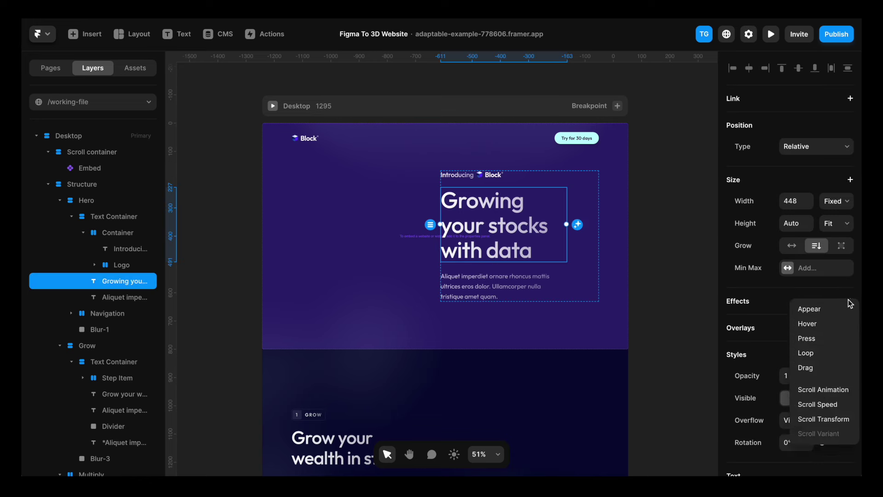
{"action": "left_click", "coordinate": [826, 390]}
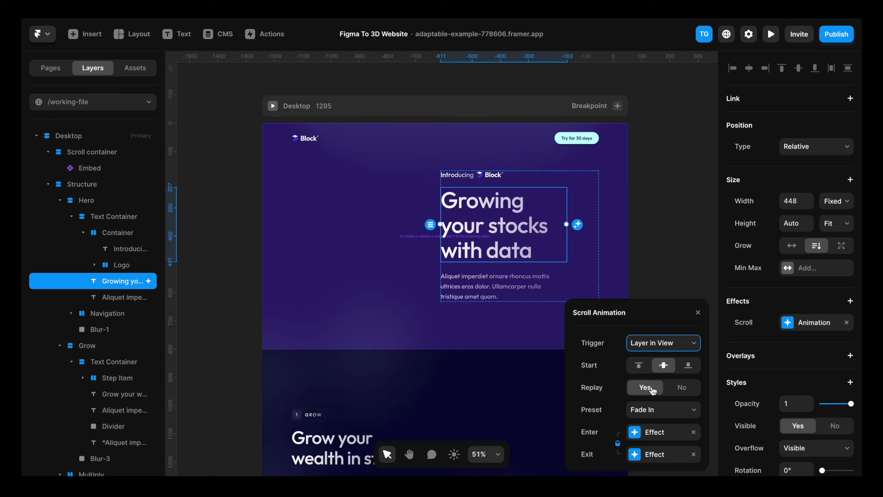
{"action": "left_click", "coordinate": [640, 436]}
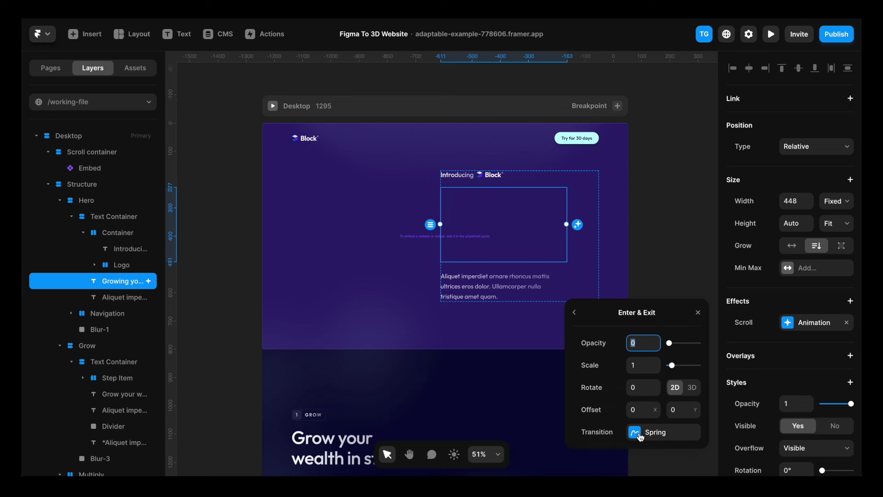
Set the heading's Enter & Exit opacity to 1 to preview the effect on the canvas.
{"action": "scroll", "coordinate": [565, 233], "scroll_direction": "up", "scroll_amount": 3, "text": "ctrl"}
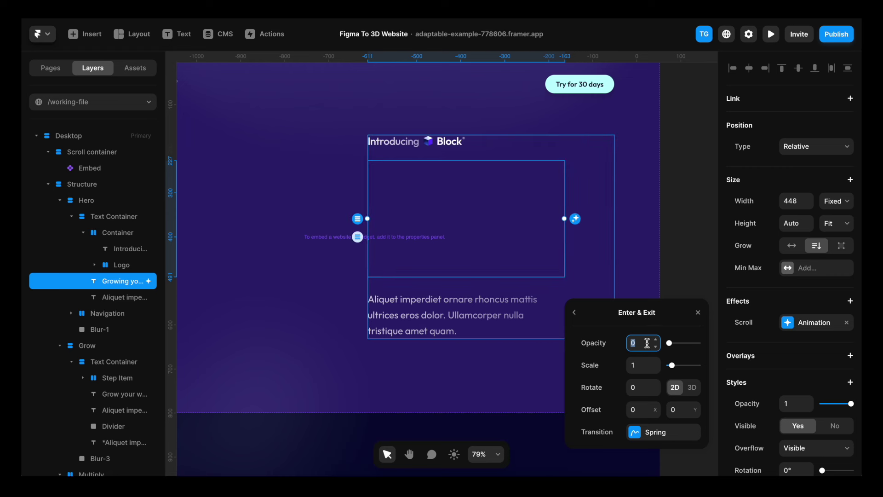
{"action": "type", "text": "1"}
{"action": "key", "text": "Return"}
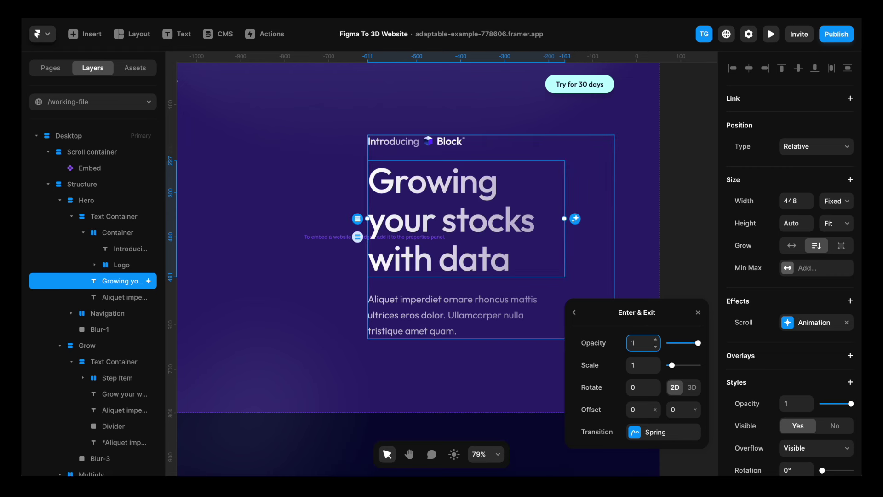
Switch the heading's Enter & Exit rotation to 3D, with X at 24 and Y at -24.
{"action": "left_click", "coordinate": [692, 387]}
{"action": "left_click", "coordinate": [637, 400]}
{"action": "type", "text": "24"}
{"action": "left_click", "coordinate": [662, 400]}
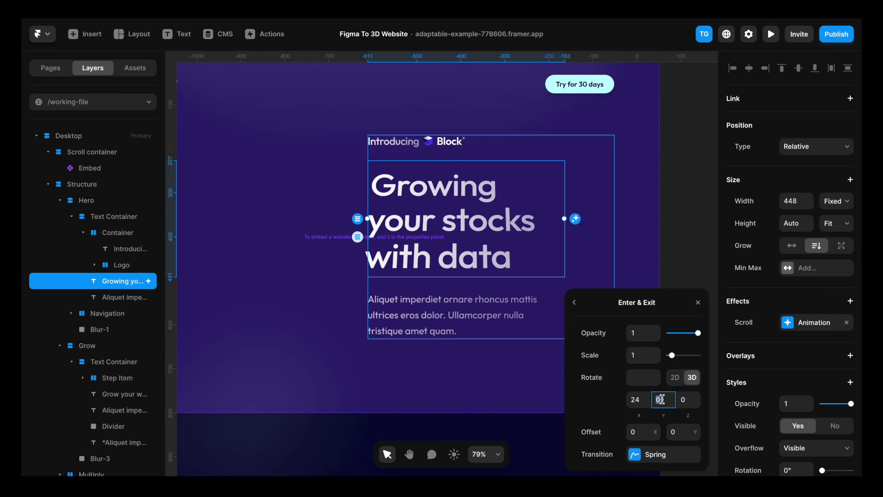
{"action": "key", "text": "Return"}
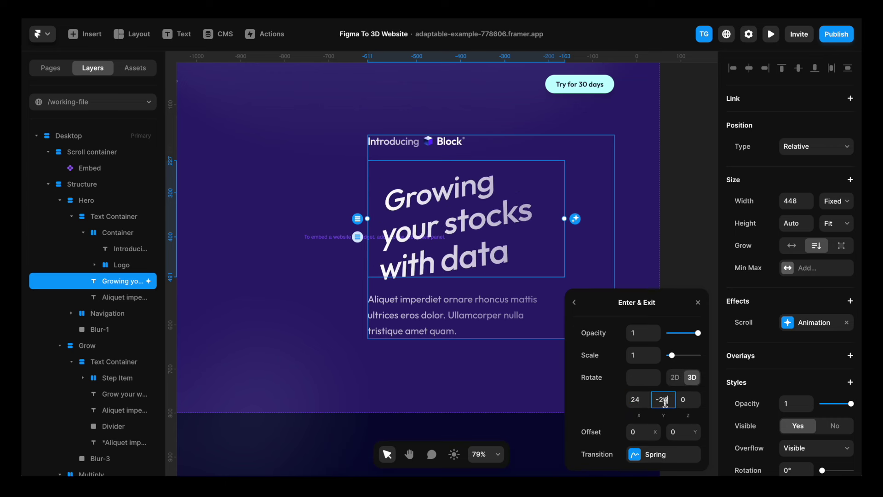
Set the heading's Enter & Exit effect to a Y offset of 24 and an opacity of 0.
{"action": "left_click", "coordinate": [678, 430]}
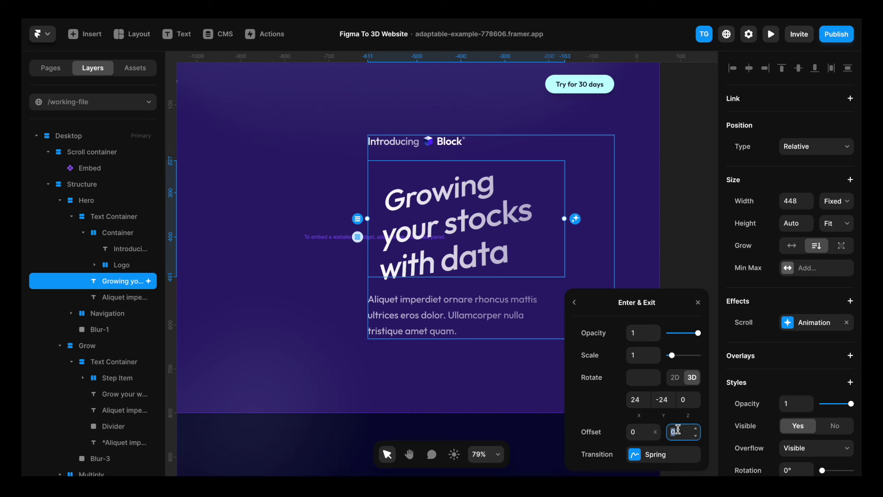
{"action": "key", "text": "Return"}
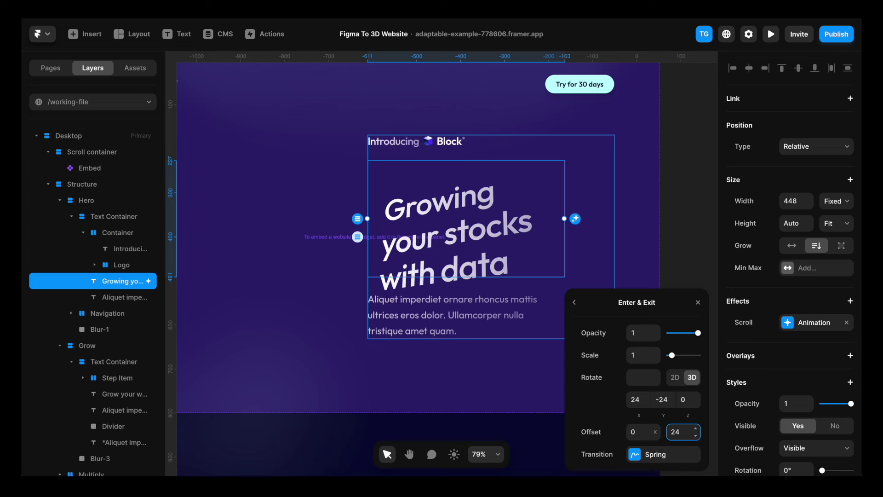
{"action": "left_click", "coordinate": [638, 333]}
{"action": "key", "text": "Return"}
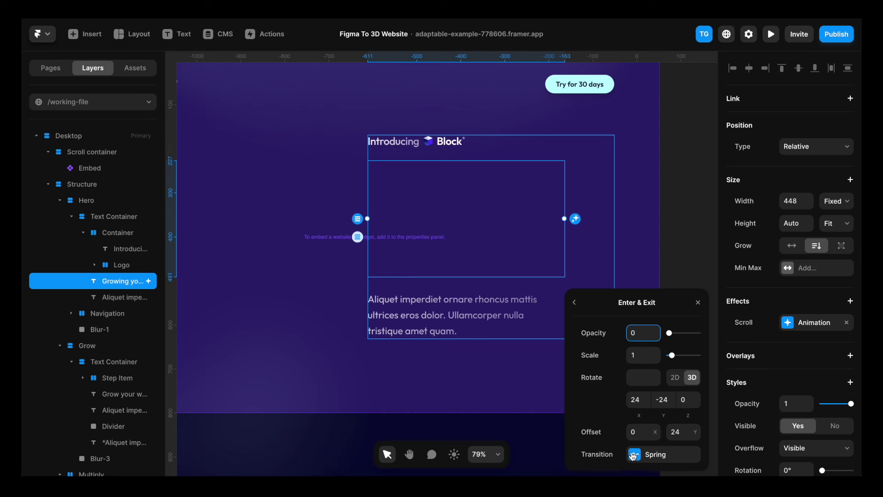
Configure the effect's Spring transition with stiffness 240, damping 24, mass 2.4 and a delay of 0.1 s.
{"action": "left_click", "coordinate": [633, 455]}
{"action": "left_click", "coordinate": [640, 365]}
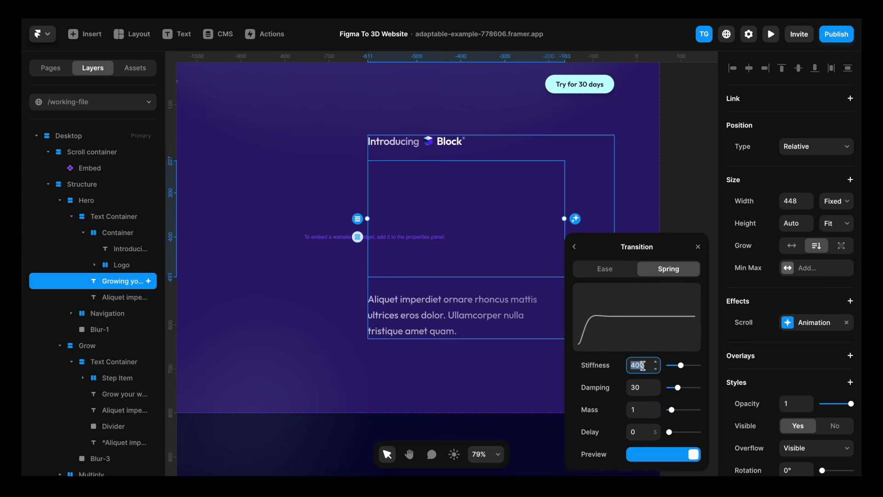
{"action": "type", "text": "2"}
{"action": "key", "text": "Tab"}
{"action": "type", "text": "24"}
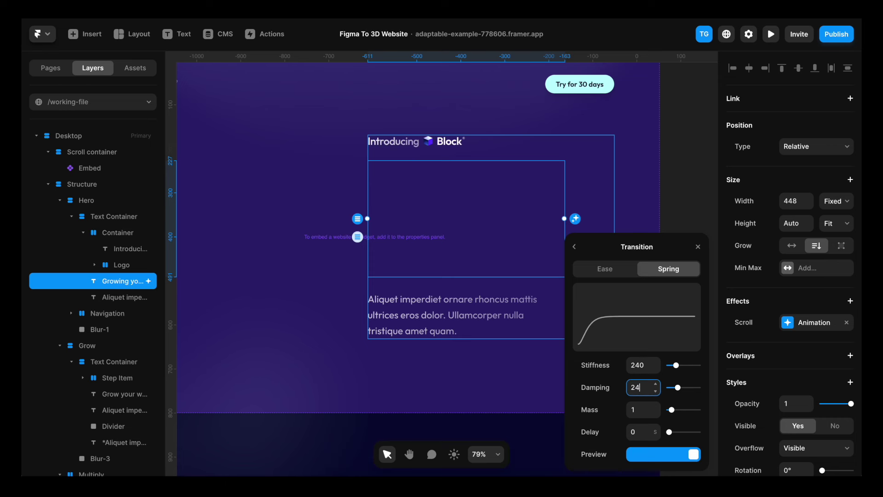
{"action": "left_click", "coordinate": [644, 411]}
{"action": "type", "text": "2.4"}
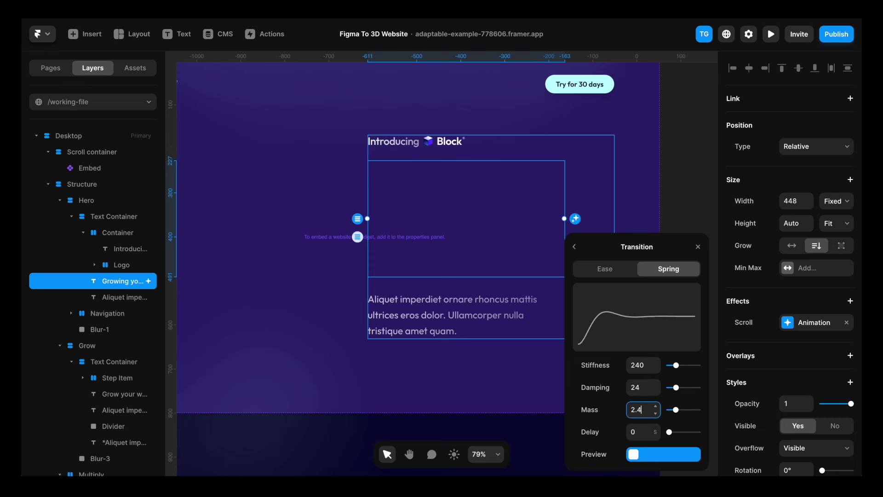
{"action": "key", "text": "Tab"}
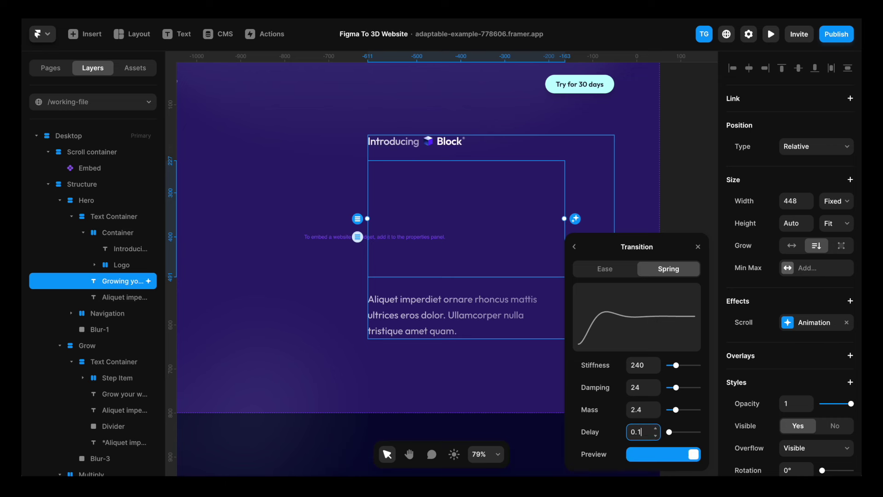
{"action": "key", "text": "Return"}
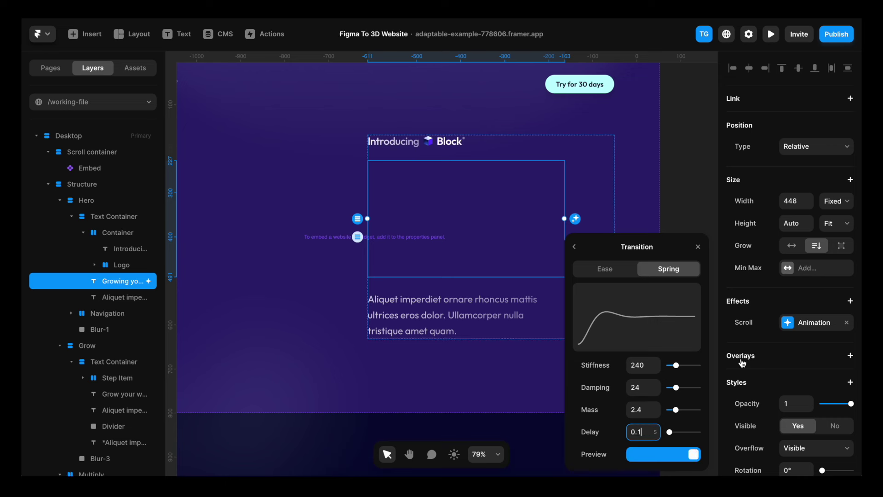
Copy the heading's scroll effect and paste it onto the hero paragraph and the "Introducing Block" container.
{"action": "left_click", "coordinate": [790, 326]}
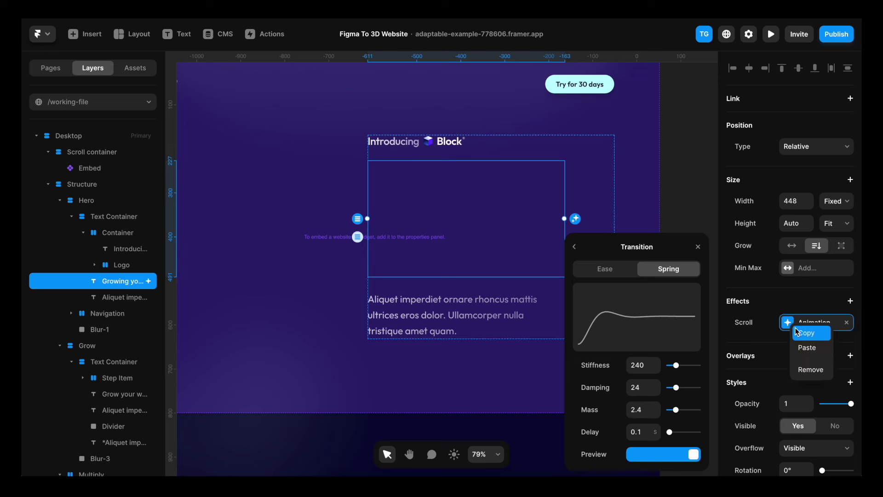
{"action": "left_click", "coordinate": [501, 312]}
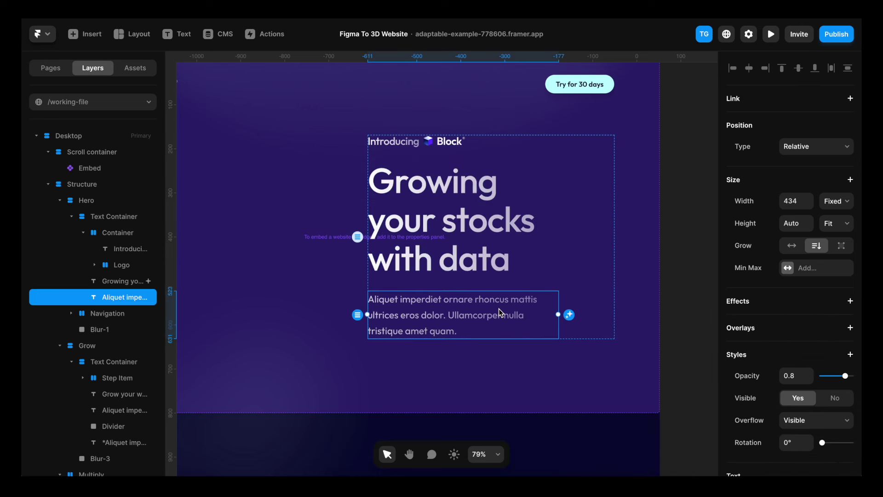
{"action": "left_click", "coordinate": [462, 145], "text": "shift"}
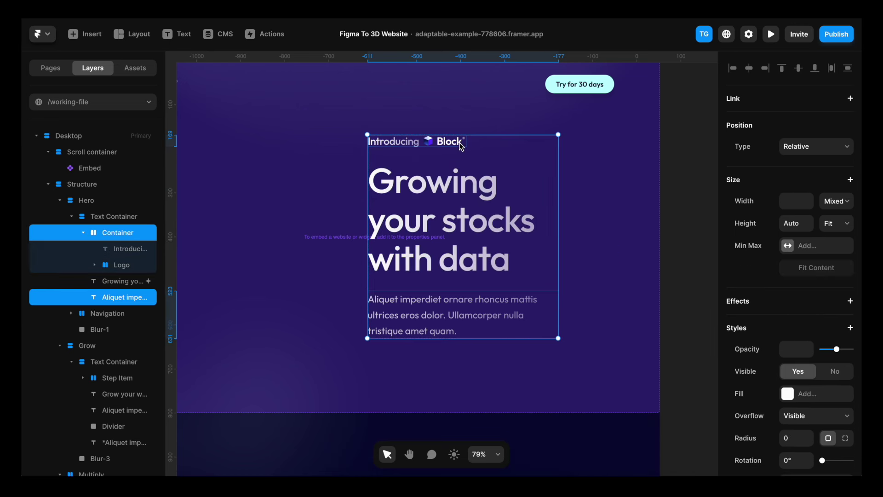
{"action": "right_click", "coordinate": [461, 144]}
{"action": "mouse_move", "coordinate": [514, 206]}
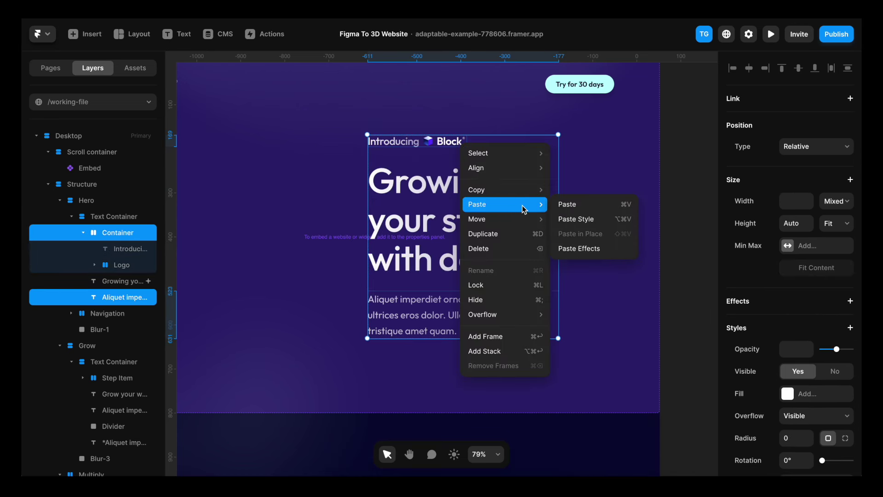
{"action": "left_click", "coordinate": [580, 248]}
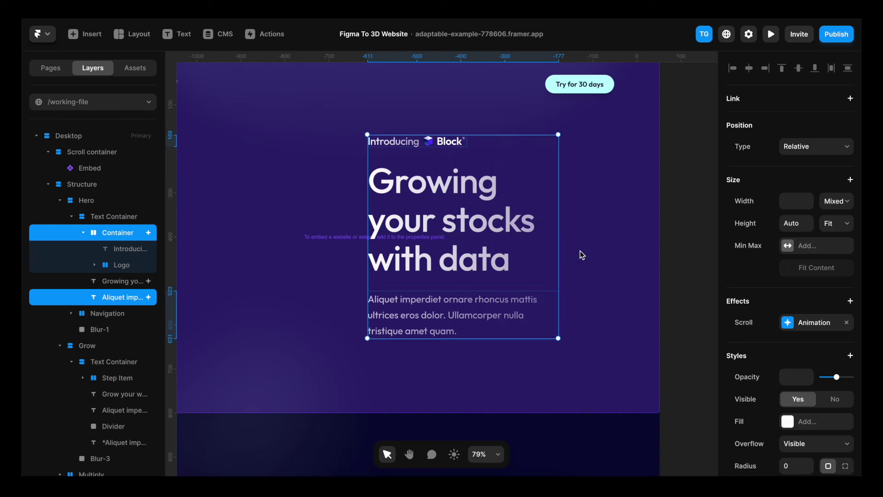
Preview the page to check the hero text's entrance animation.
{"action": "left_click", "coordinate": [771, 34]}
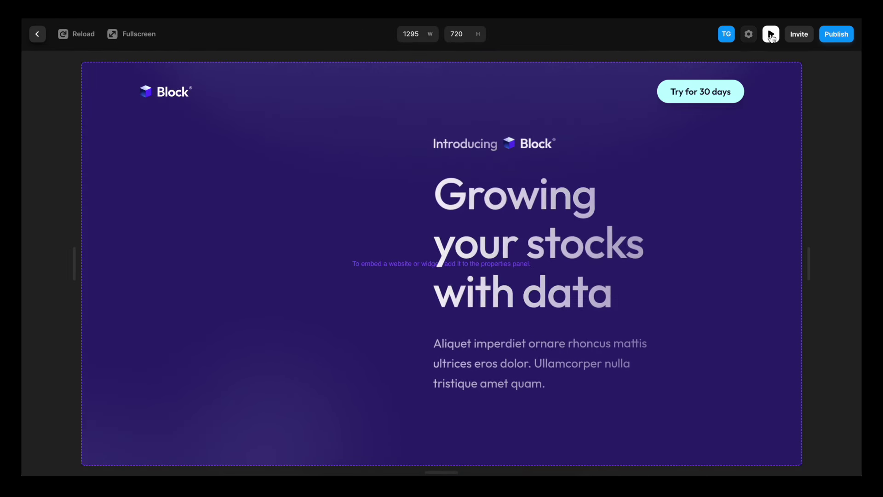
{"action": "left_click", "coordinate": [771, 35]}
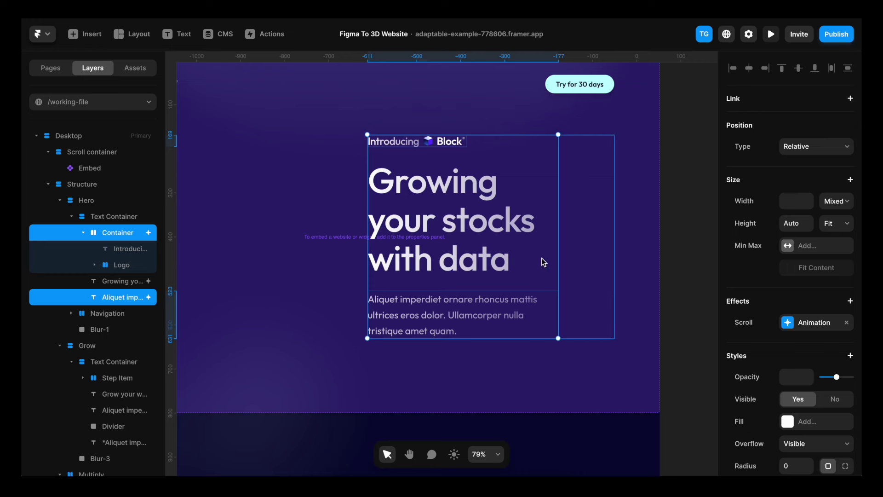
Copy the hero heading's scroll effect and paste it onto the Grow section's step item, heading, both paragraphs and divider.
{"action": "left_click", "coordinate": [501, 234]}
{"action": "right_click", "coordinate": [791, 327]}
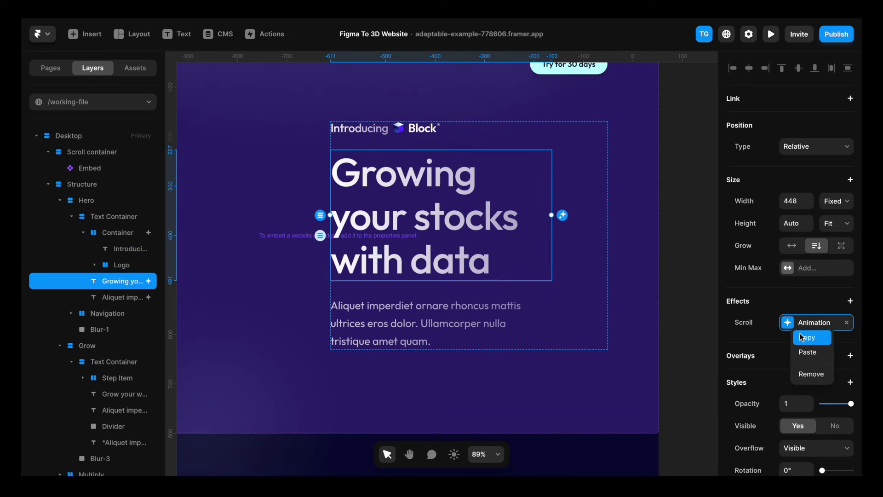
{"action": "scroll", "coordinate": [678, 252], "scroll_direction": "down", "scroll_amount": 3, "text": "ctrl"}
{"action": "scroll", "coordinate": [487, 253], "scroll_direction": "down", "scroll_amount": 2, "text": "ctrl"}
{"action": "scroll", "coordinate": [488, 253], "scroll_direction": "down", "scroll_amount": 5}
{"action": "left_click", "coordinate": [353, 265]}
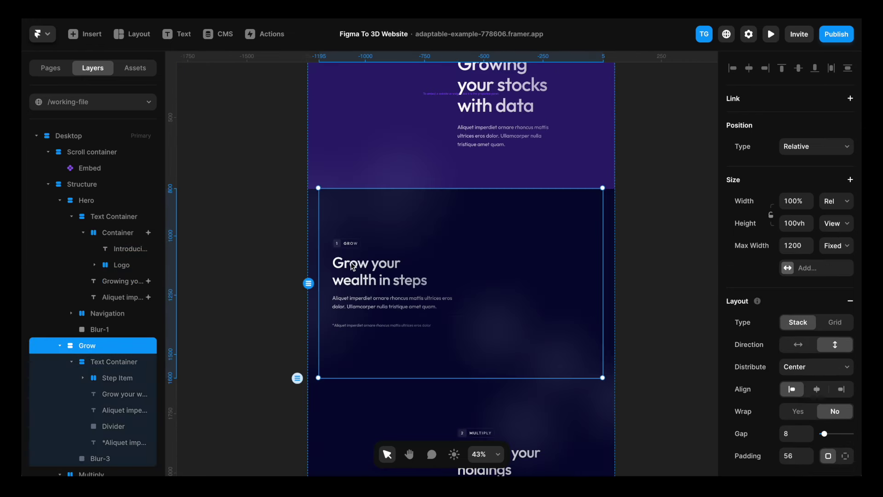
{"action": "left_click", "coordinate": [353, 265]}
{"action": "scroll", "coordinate": [110, 345], "scroll_direction": "down", "scroll_amount": 1}
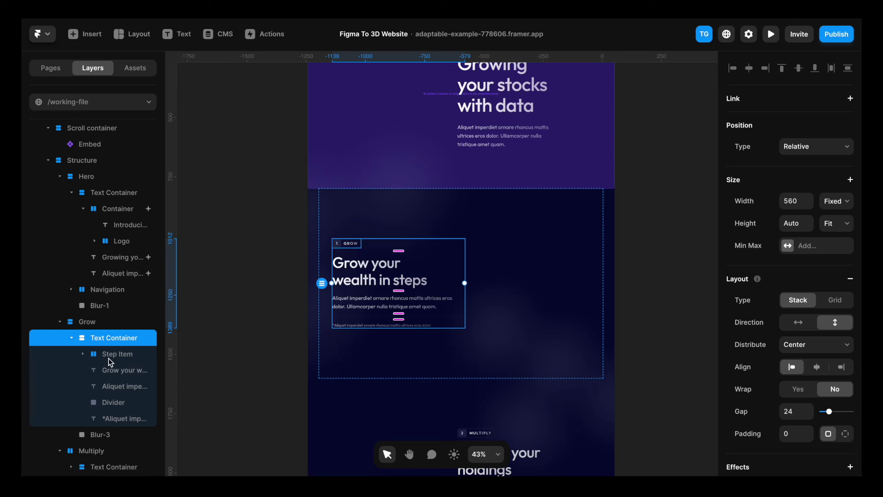
{"action": "left_click", "coordinate": [92, 355]}
{"action": "left_click", "coordinate": [106, 449], "text": "shift"}
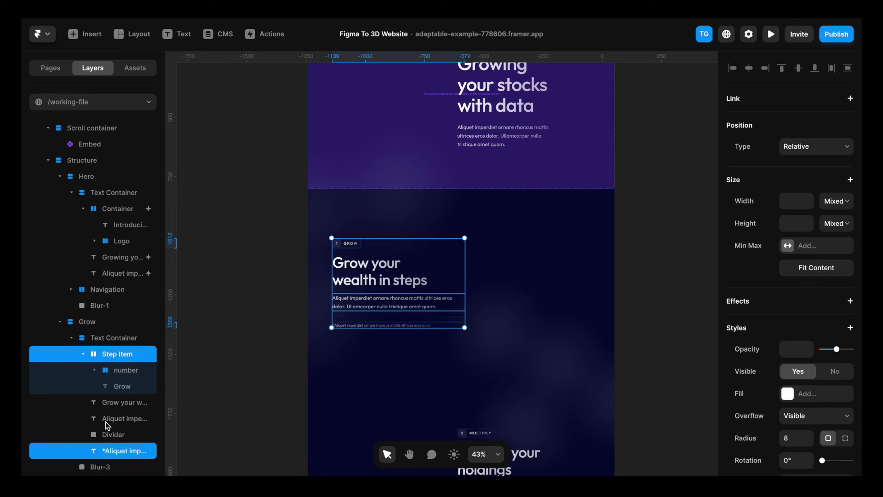
{"action": "left_click", "coordinate": [106, 402], "text": "shift"}
{"action": "left_click", "coordinate": [105, 418], "text": "shift"}
{"action": "left_click", "coordinate": [107, 436], "text": "shift"}
{"action": "right_click", "coordinate": [111, 418]}
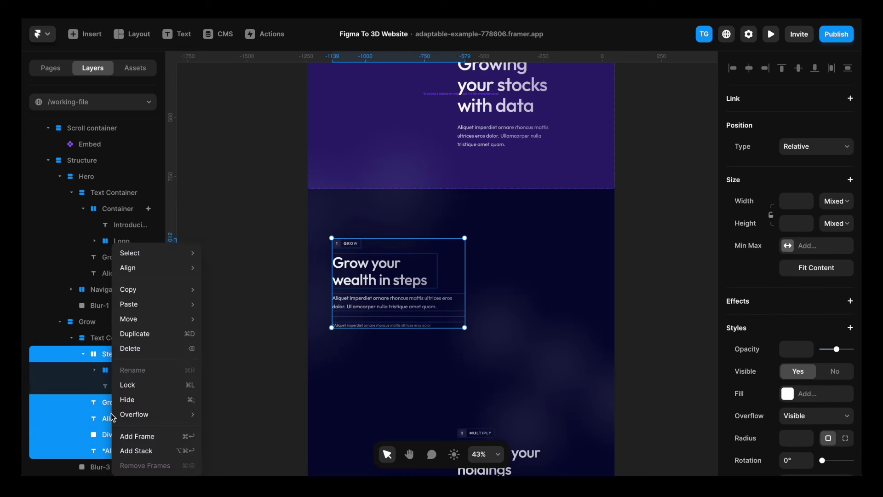
{"action": "mouse_move", "coordinate": [128, 302]}
{"action": "left_click", "coordinate": [239, 363]}
{"action": "scroll", "coordinate": [389, 326], "scroll_direction": "down", "scroll_amount": 5}
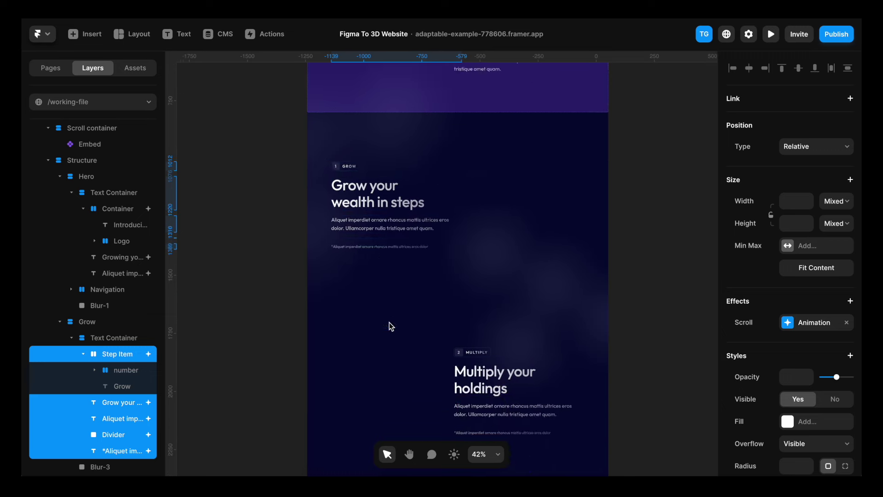
{"action": "left_click", "coordinate": [389, 326]}
{"action": "left_click", "coordinate": [115, 366]}
{"action": "left_click", "coordinate": [106, 462], "text": "shift"}
{"action": "right_click", "coordinate": [122, 461]}
{"action": "mouse_move", "coordinate": [187, 306]}
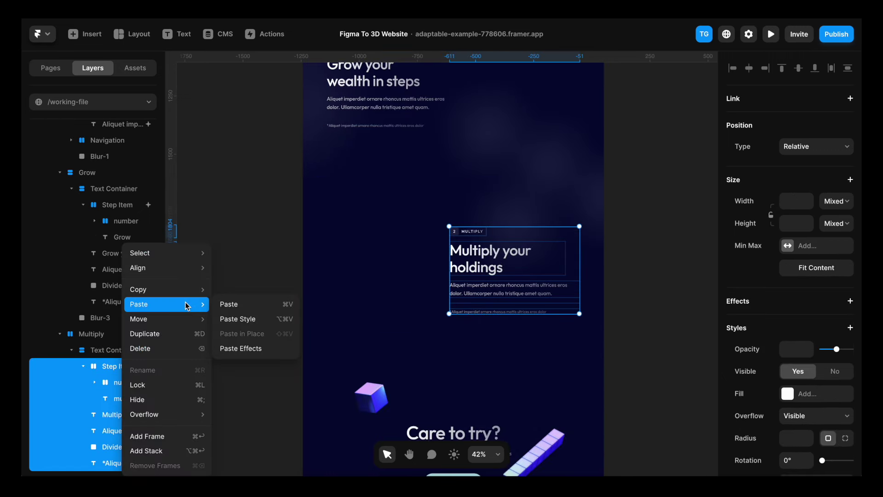
{"action": "left_click", "coordinate": [233, 343]}
{"action": "key", "text": "Escape"}
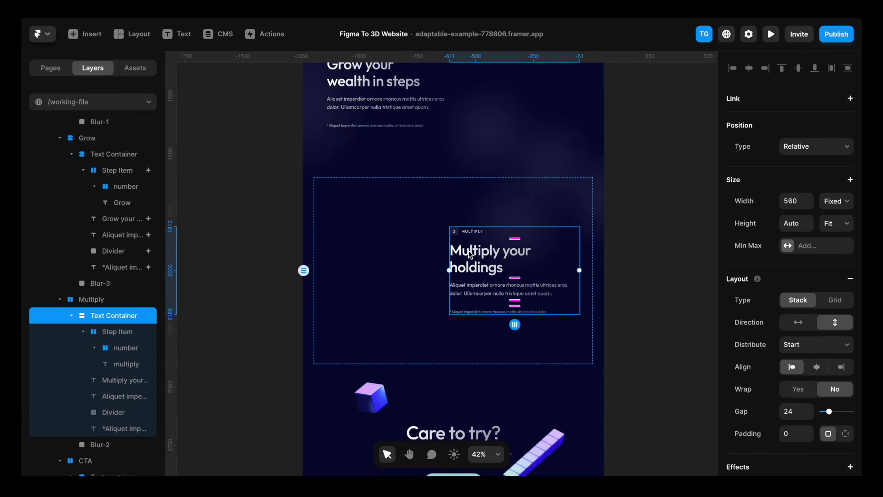
Paste the copied scroll effect onto the Multiply section's step item, heading, both paragraphs and divider.
{"action": "left_click", "coordinate": [108, 333]}
{"action": "left_click", "coordinate": [115, 398], "text": "shift"}
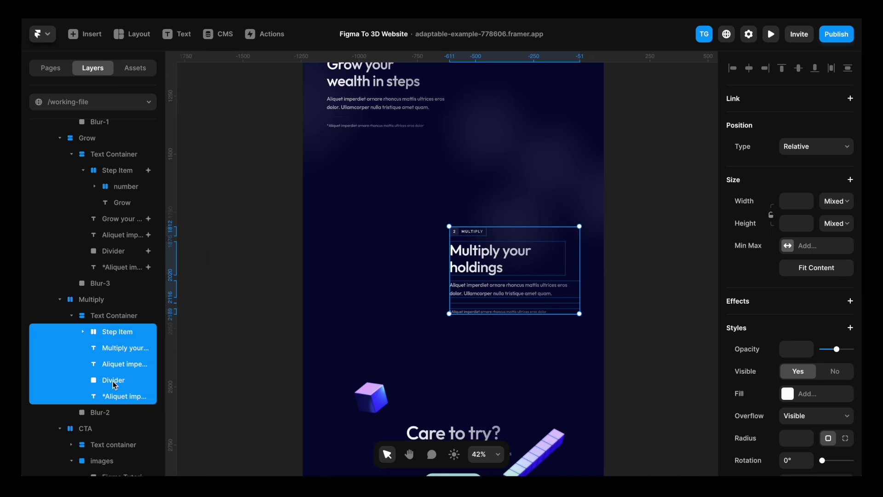
{"action": "right_click", "coordinate": [115, 386]}
{"action": "mouse_move", "coordinate": [150, 313]}
{"action": "left_click", "coordinate": [234, 348]}
Paste the copied scroll effect onto the CTA section's "Care to try?" heading, paragraph and button.
{"action": "scroll", "coordinate": [391, 308], "scroll_direction": "down", "scroll_amount": 3}
{"action": "left_click", "coordinate": [427, 306]}
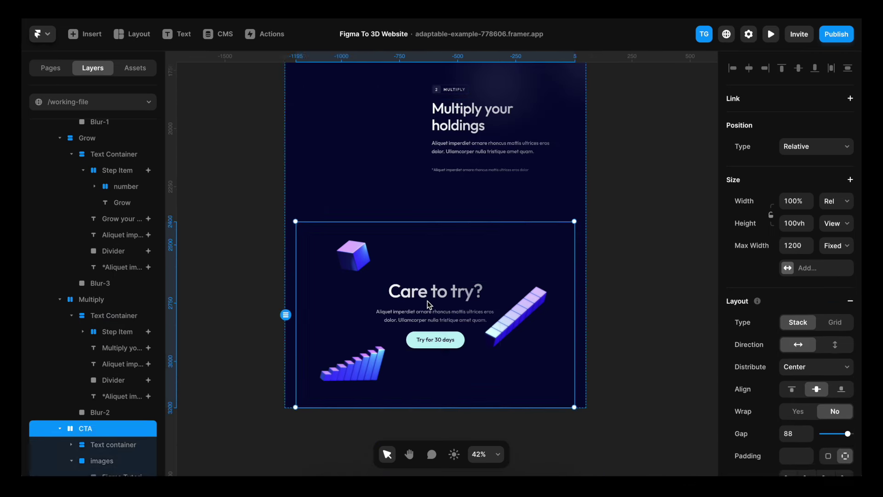
{"action": "left_click", "coordinate": [429, 304]}
{"action": "scroll", "coordinate": [136, 414], "scroll_direction": "down", "scroll_amount": 2}
{"action": "left_click", "coordinate": [113, 366]}
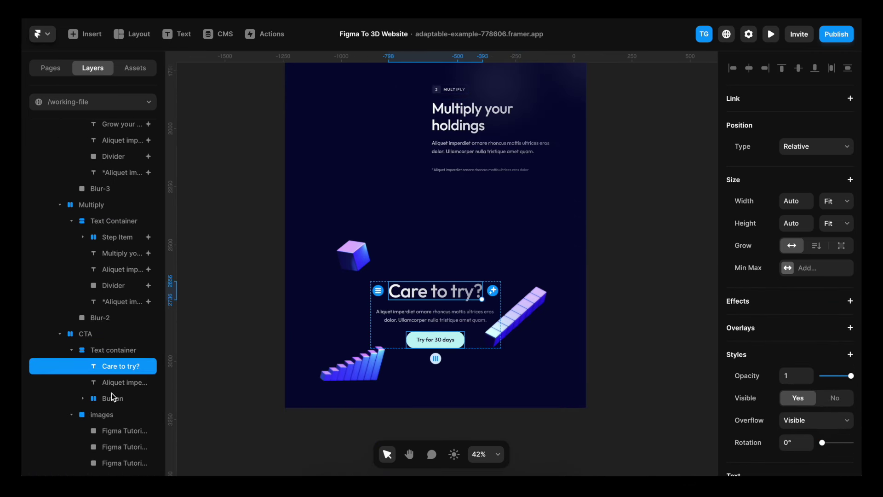
{"action": "left_click", "coordinate": [112, 396], "text": "shift"}
{"action": "right_click", "coordinate": [112, 396]}
{"action": "mouse_move", "coordinate": [153, 310]}
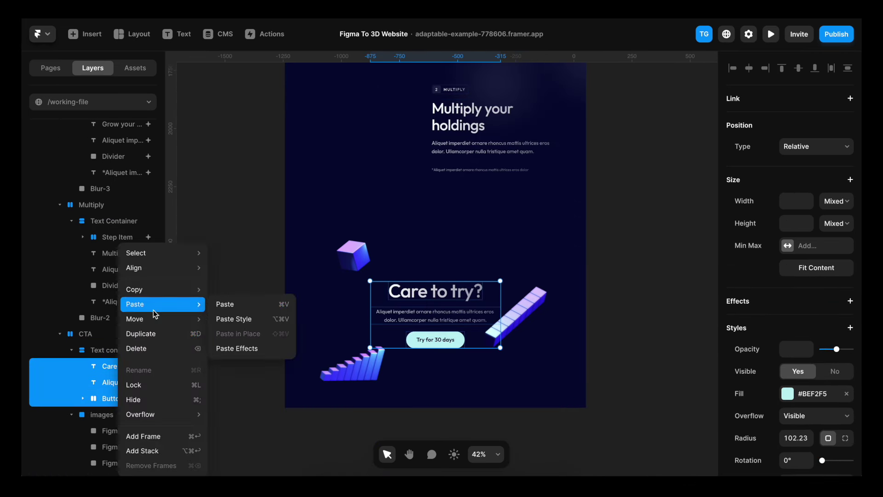
{"action": "left_click", "coordinate": [240, 350]}
Preview the page and check the scroll animations from the hero to the "Care to try?" section.
{"action": "key", "text": "ctrl+p"}
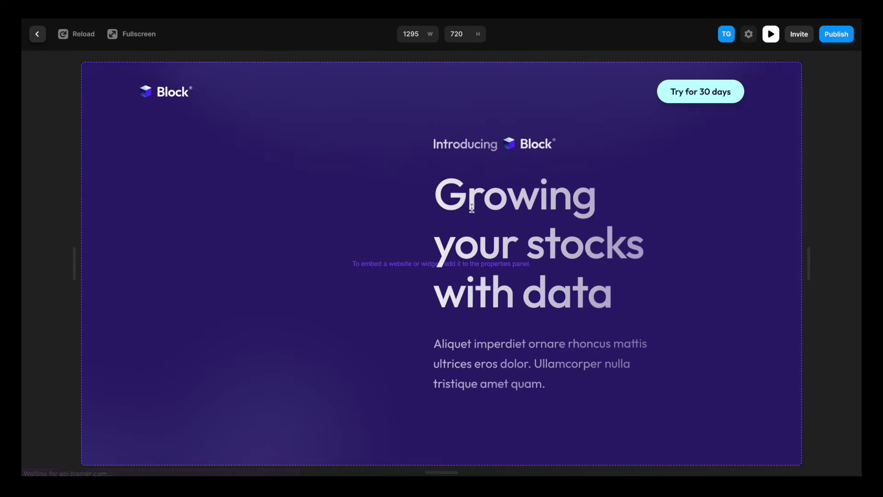
{"action": "scroll", "coordinate": [472, 208], "scroll_direction": "down", "scroll_amount": 12}
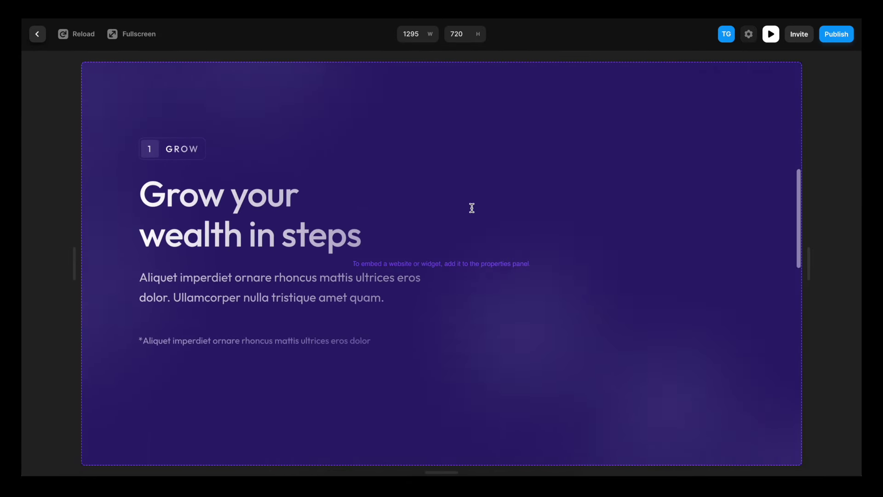
{"action": "scroll", "coordinate": [472, 208], "scroll_direction": "down", "scroll_amount": 12}
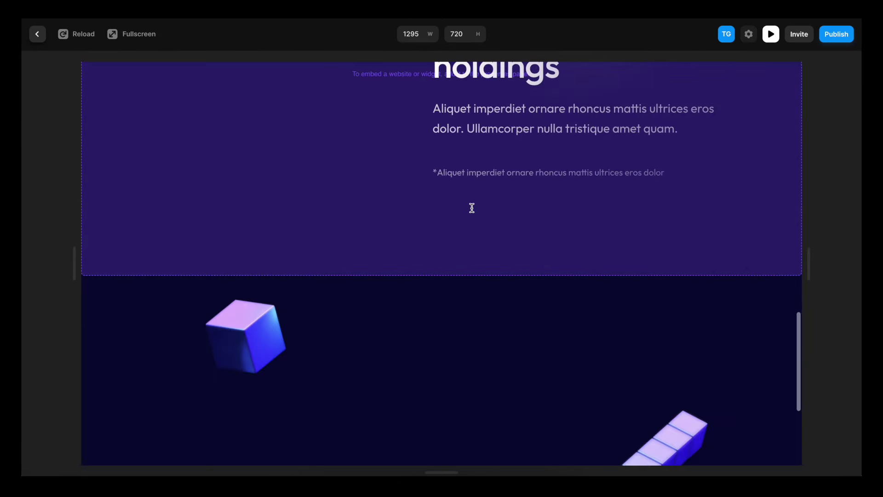
{"action": "scroll", "coordinate": [472, 208], "scroll_direction": "down", "scroll_amount": 2}
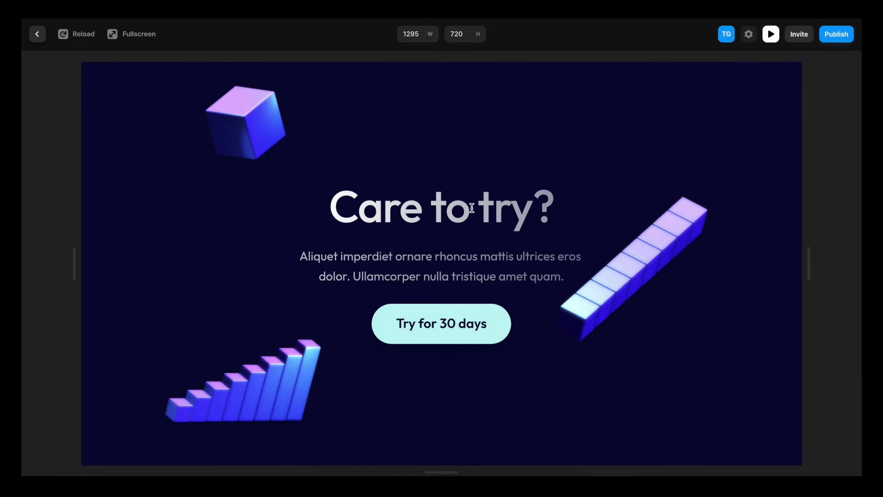
{"action": "key", "text": "Escape"}
Paste the copied scroll effect onto the three images in the CTA section.
{"action": "left_click", "coordinate": [531, 304]}
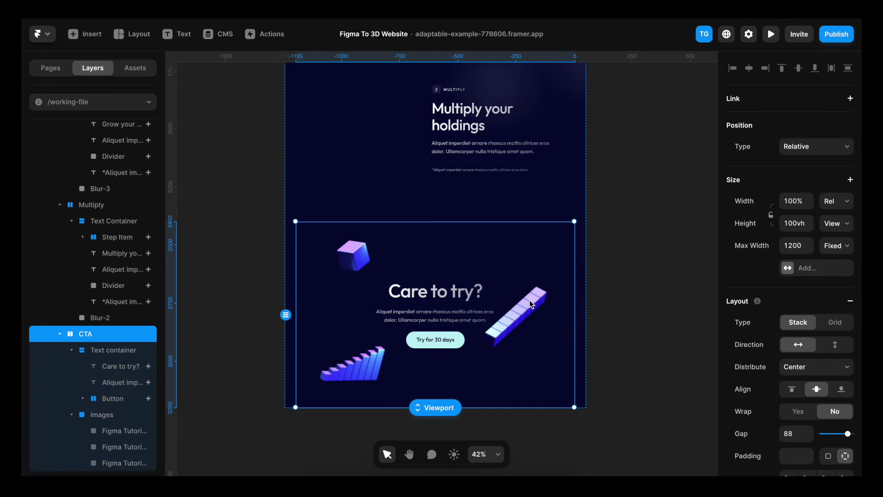
{"action": "left_click", "coordinate": [102, 417]}
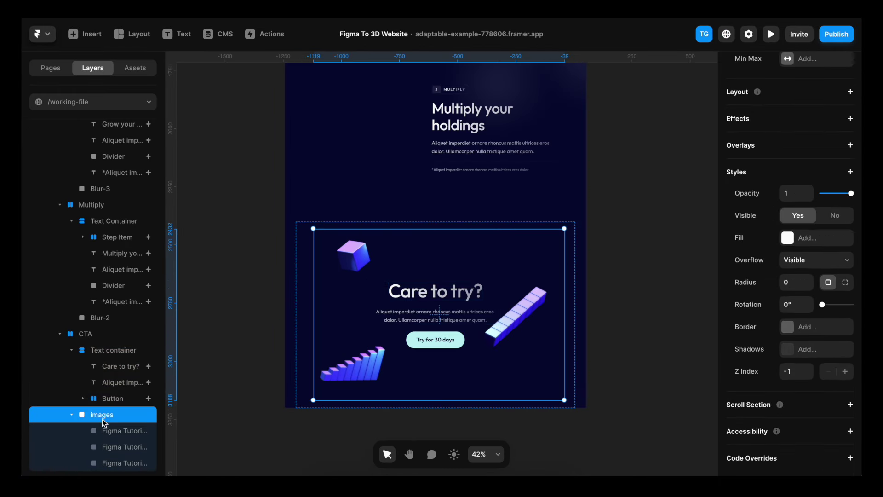
{"action": "left_click", "coordinate": [107, 431]}
{"action": "left_click", "coordinate": [110, 462], "text": "shift"}
{"action": "right_click", "coordinate": [111, 463]}
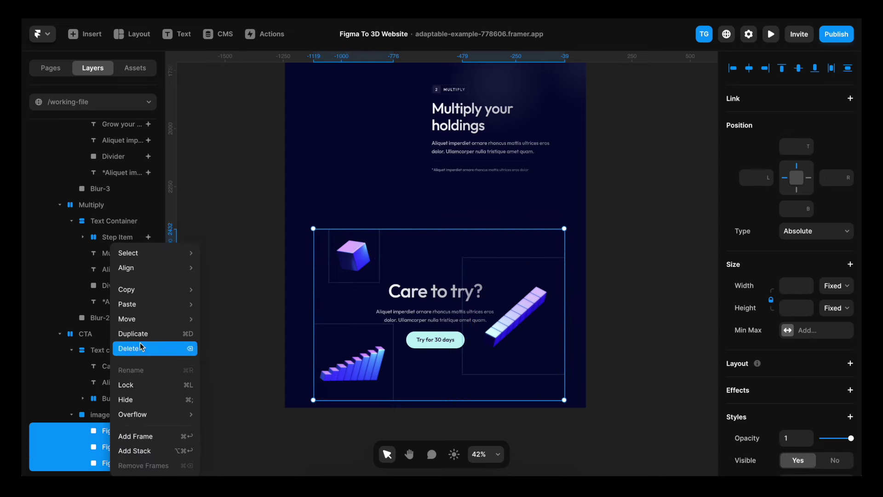
{"action": "mouse_move", "coordinate": [151, 306]}
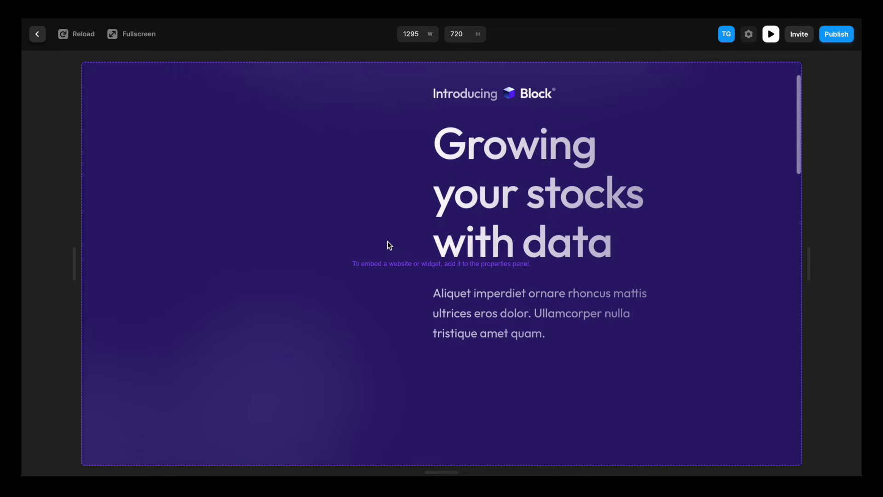
Preview the scroll animations through the Grow, Multiply and CTA sections.
{"action": "scroll", "coordinate": [387, 241], "scroll_direction": "down", "scroll_amount": 5}
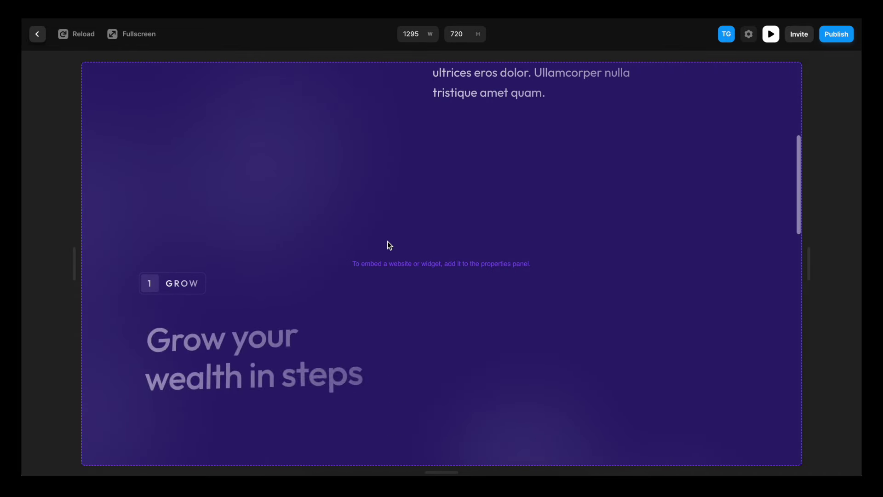
{"action": "scroll", "coordinate": [387, 241], "scroll_direction": "down", "scroll_amount": 10}
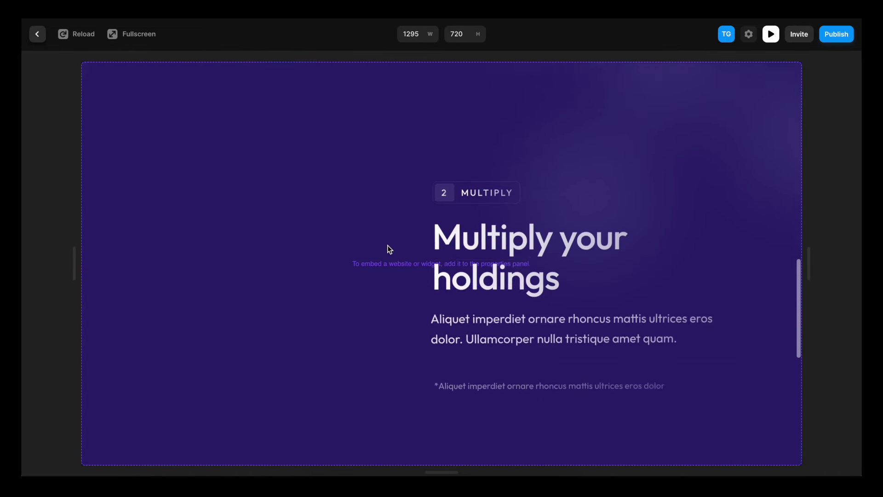
{"action": "scroll", "coordinate": [387, 246], "scroll_direction": "down", "scroll_amount": 6}
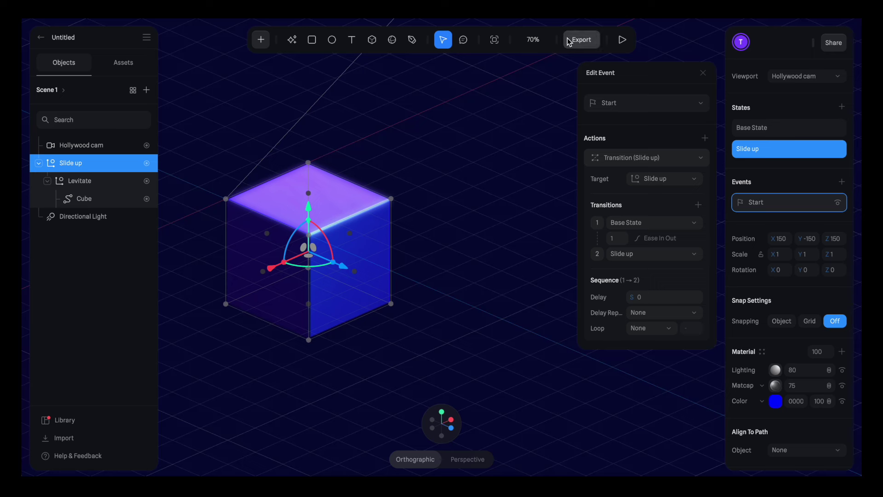
In Spline, set the Viewer export's mouse events to Global (Full Window) and update the viewer.
{"action": "left_click", "coordinate": [578, 43]}
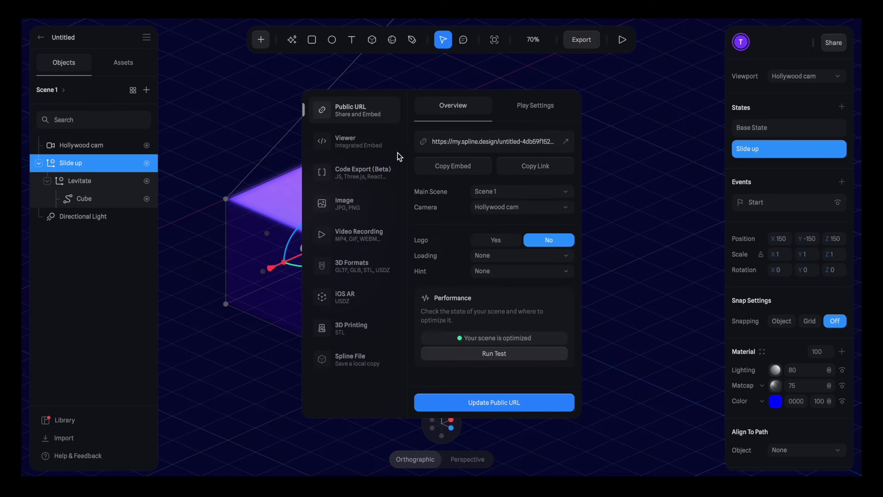
{"action": "left_click", "coordinate": [369, 146]}
{"action": "left_click", "coordinate": [526, 320]}
{"action": "left_click", "coordinate": [526, 336]}
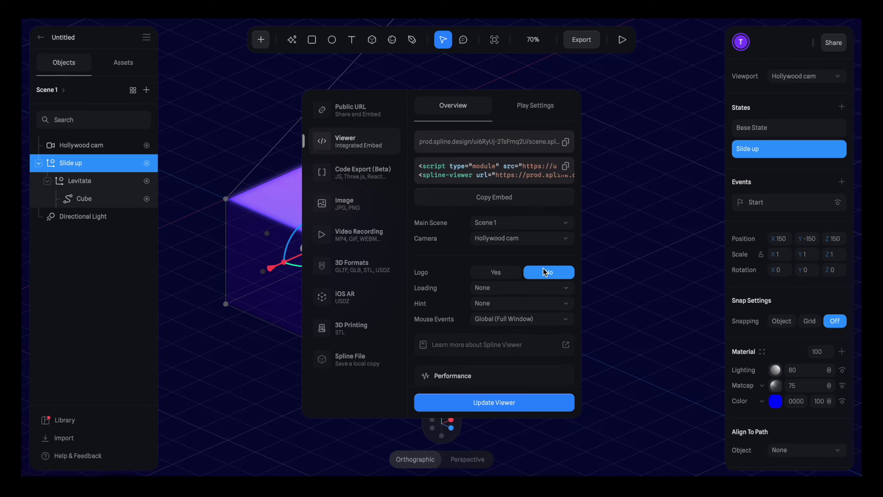
{"action": "left_click", "coordinate": [513, 402]}
Open the Spline scene's performance test, examine its export size, loading score and metrics, and close it.
{"action": "scroll", "coordinate": [525, 332], "scroll_direction": "down", "scroll_amount": 3}
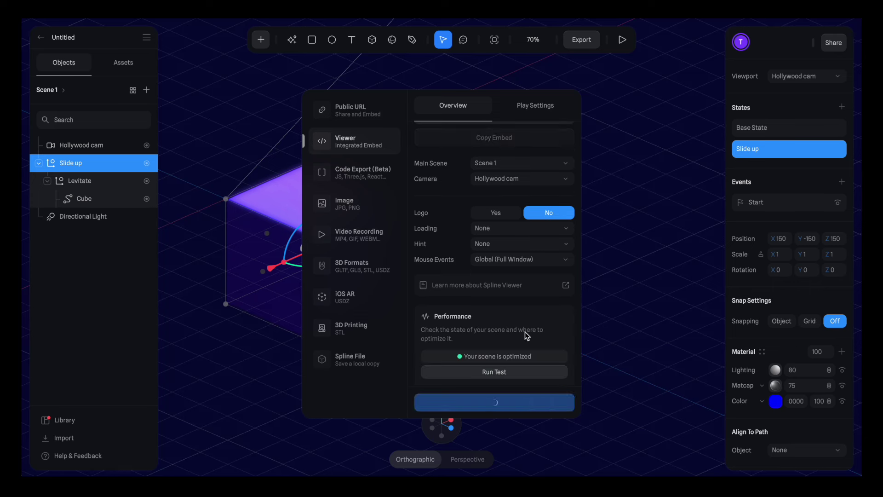
{"action": "left_click", "coordinate": [505, 372]}
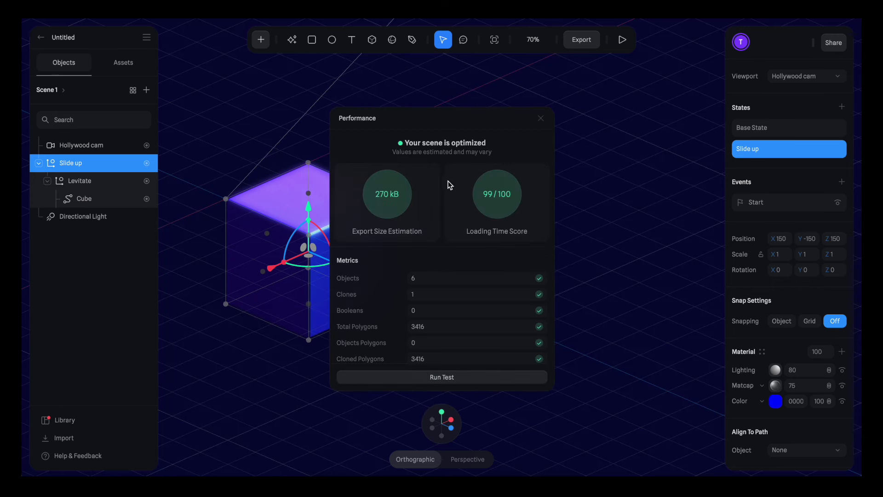
{"action": "left_click", "coordinate": [540, 118]}
Copy the Spline Viewer's embed code from the export settings.
{"action": "left_click", "coordinate": [575, 40]}
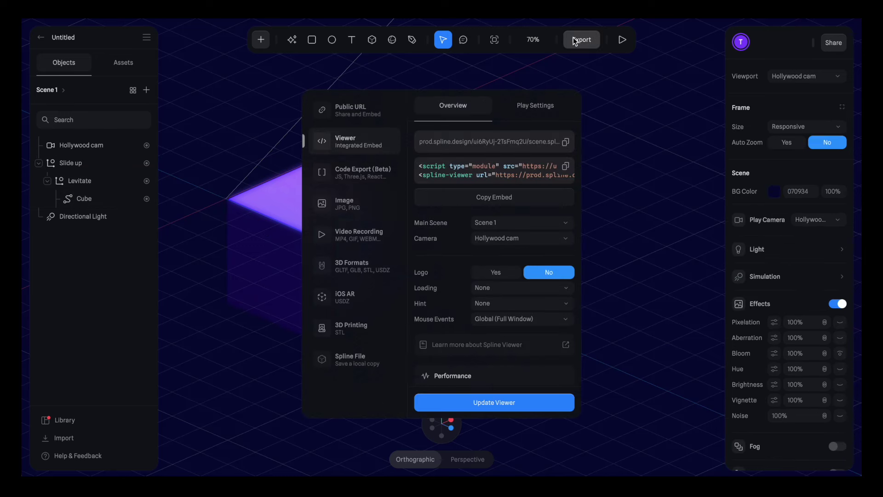
{"action": "left_click", "coordinate": [502, 198]}
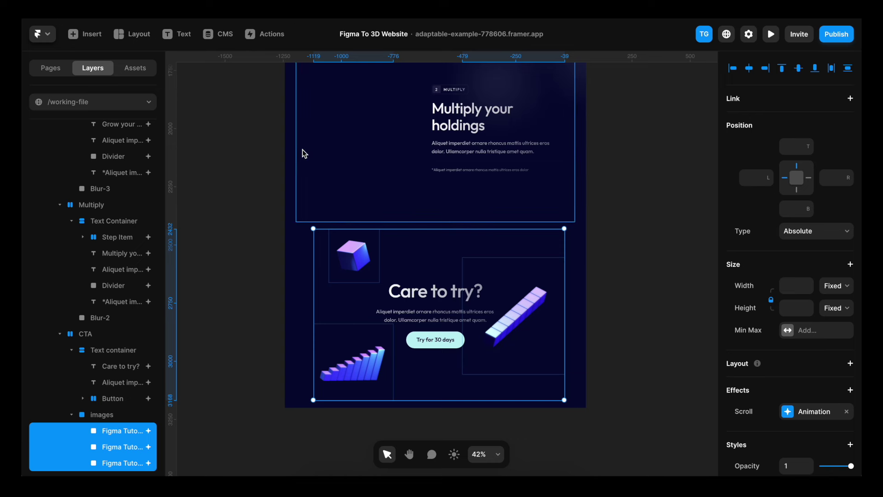
Switch to Framer and set the type of the Embed component inside Scroll container to HTML.
{"action": "scroll", "coordinate": [302, 152], "scroll_direction": "up", "scroll_amount": 15}
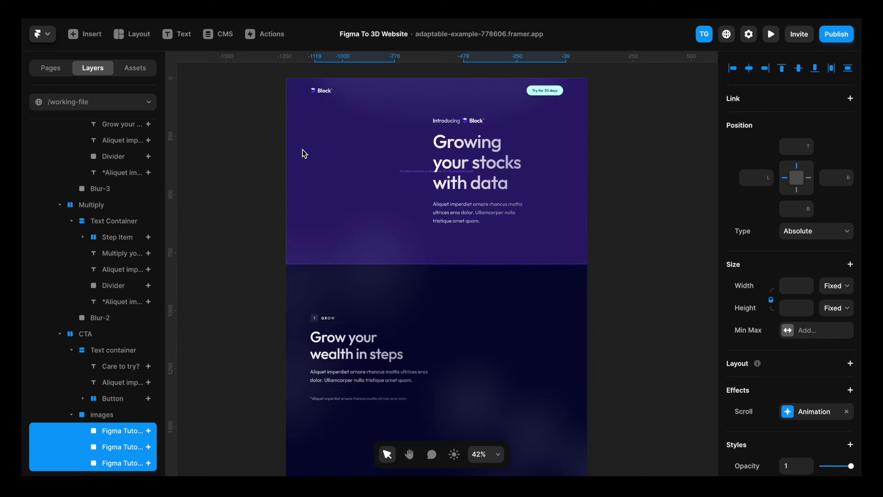
{"action": "scroll", "coordinate": [106, 281], "scroll_direction": "up", "scroll_amount": 10}
{"action": "left_click", "coordinate": [93, 170]}
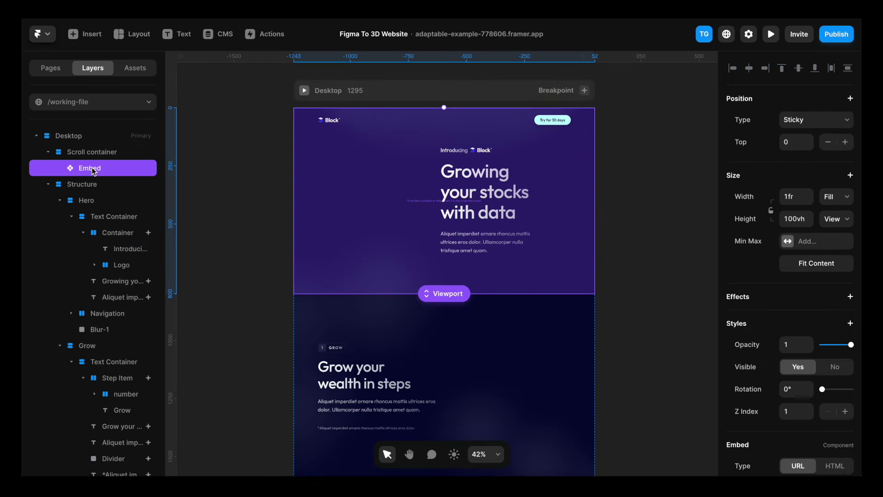
{"action": "scroll", "coordinate": [757, 254], "scroll_direction": "down", "scroll_amount": 3}
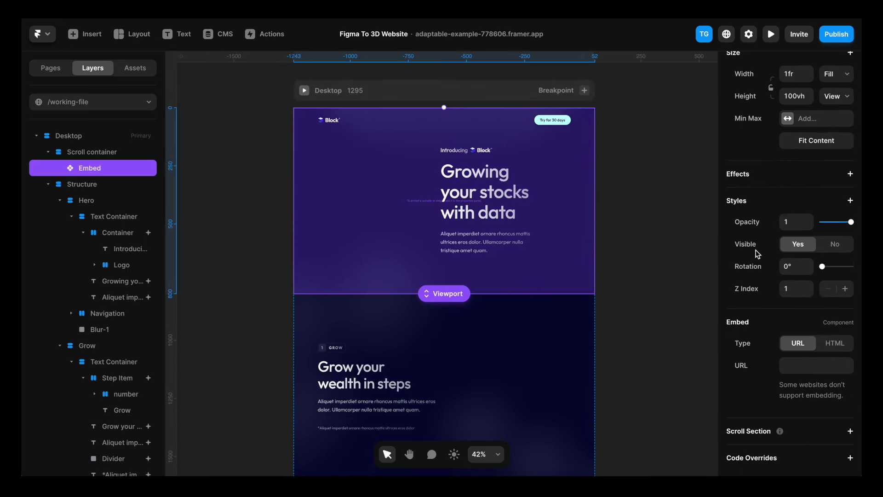
{"action": "left_click", "coordinate": [836, 345]}
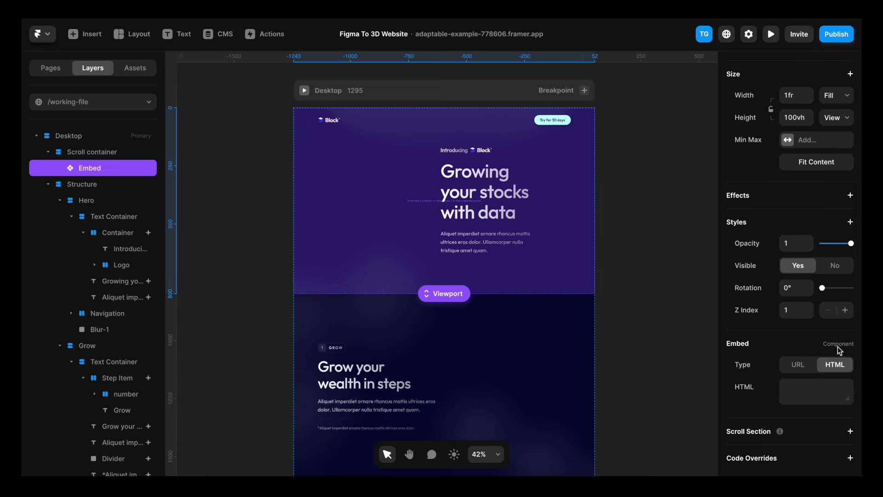
Paste the copied Spline Viewer embed code as the Embed component's HTML and open the site's published page.
{"action": "left_click", "coordinate": [805, 384]}
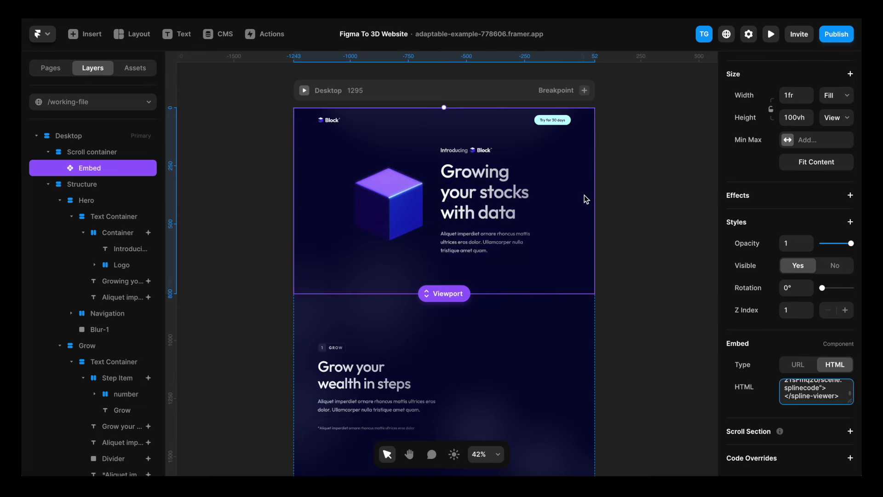
{"action": "left_click", "coordinate": [523, 90]}
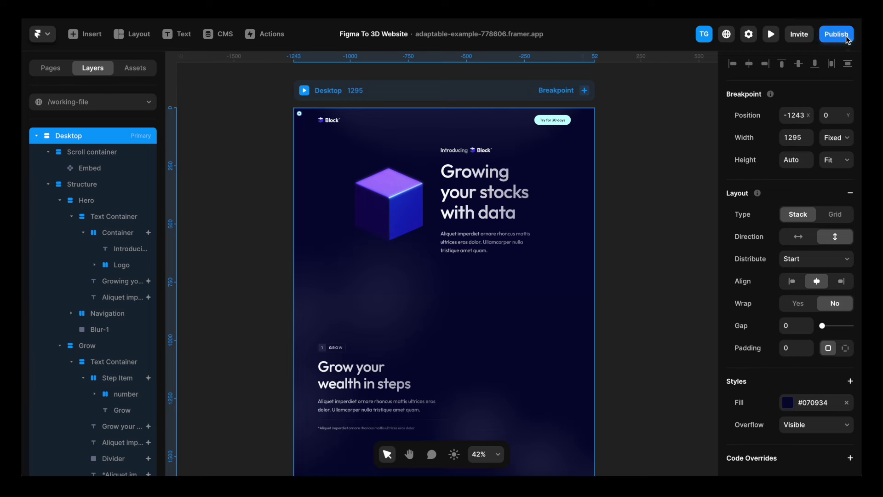
{"action": "left_click", "coordinate": [837, 34]}
{"action": "left_click", "coordinate": [766, 79]}
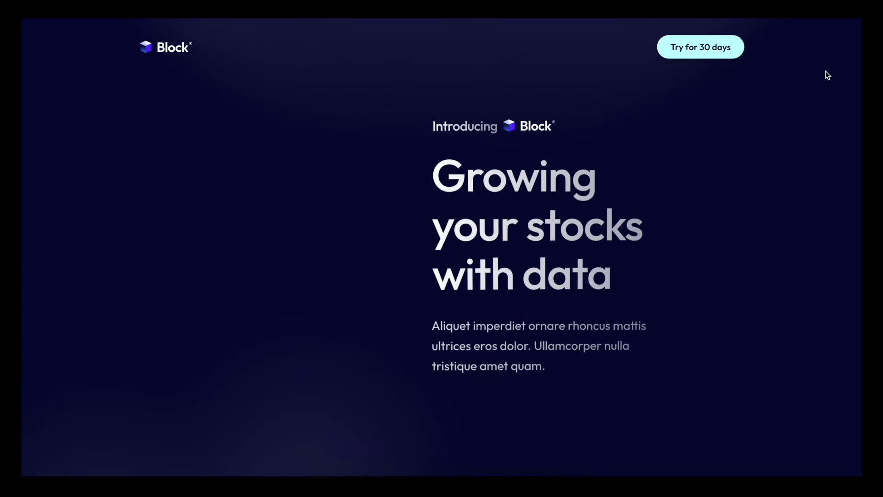
Examine the published page from the hero to the Care to try? section and back, checking the scroll-driven 3D scene and text animations.
{"action": "scroll", "coordinate": [828, 76], "scroll_direction": "down", "scroll_amount": 10}
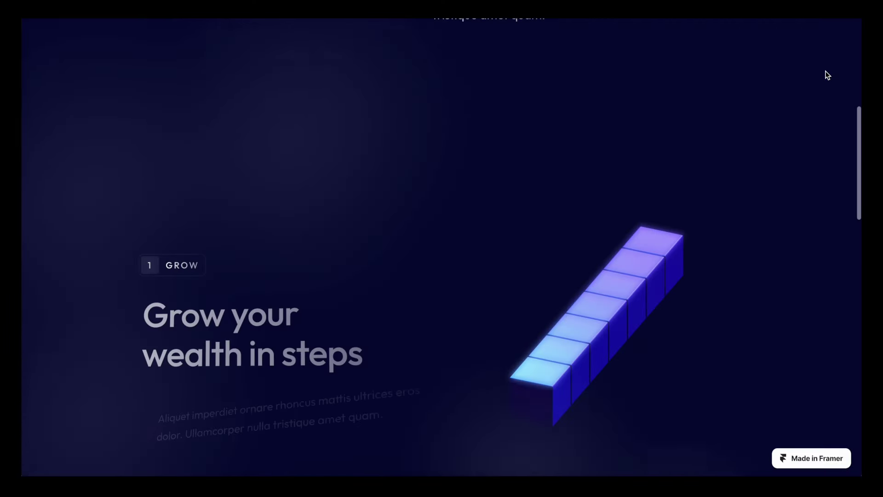
{"action": "scroll", "coordinate": [828, 76], "scroll_direction": "down", "scroll_amount": 10}
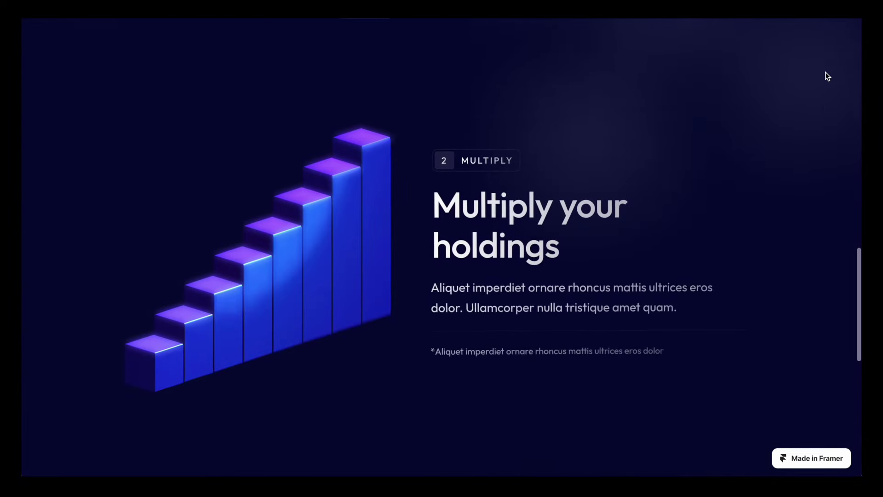
{"action": "scroll", "coordinate": [828, 76], "scroll_direction": "down", "scroll_amount": 3}
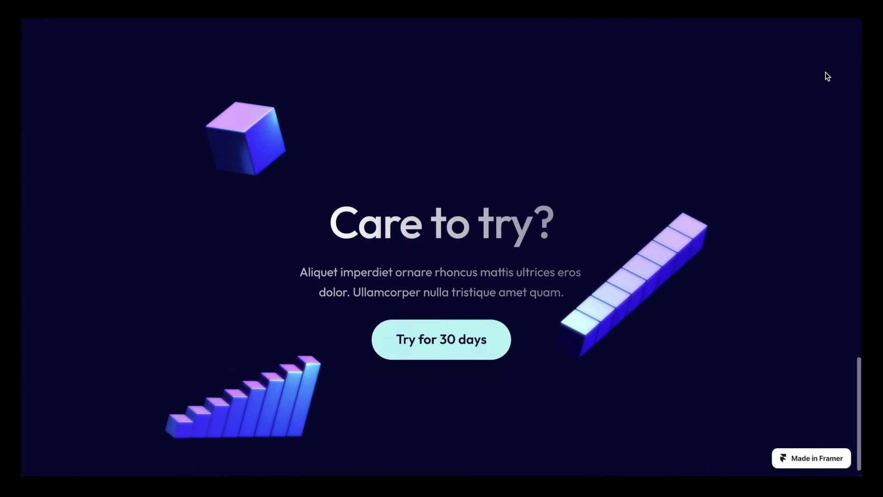
{"action": "scroll", "coordinate": [828, 76], "scroll_direction": "up", "scroll_amount": 3}
{"action": "scroll", "coordinate": [828, 76], "scroll_direction": "up", "scroll_amount": 10}
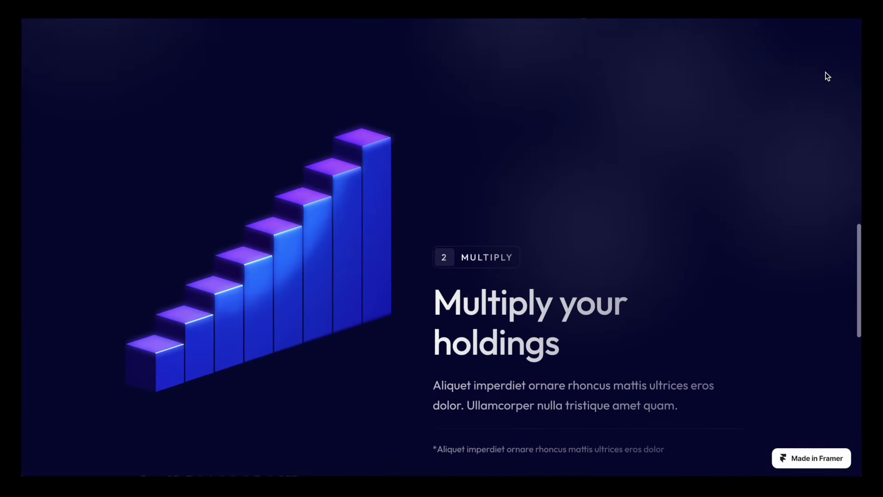
{"action": "scroll", "coordinate": [828, 76], "scroll_direction": "up", "scroll_amount": 10}
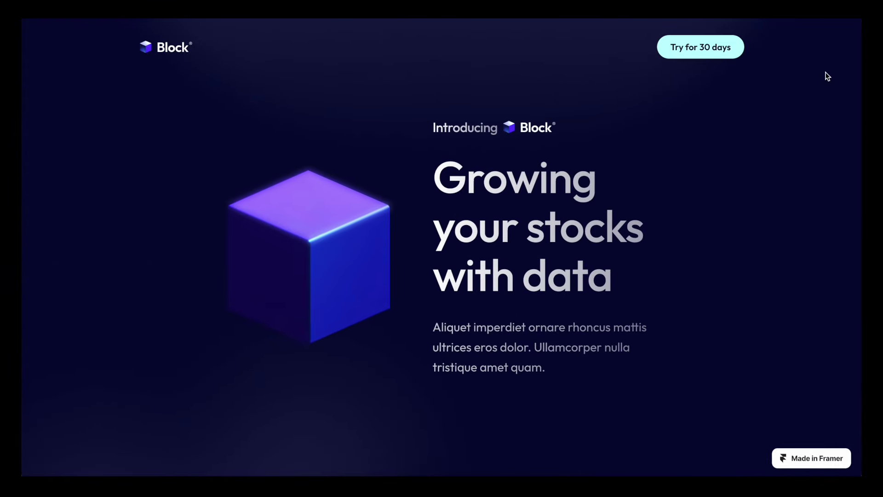
{"action": "scroll", "coordinate": [828, 76], "scroll_direction": "down", "scroll_amount": 10}
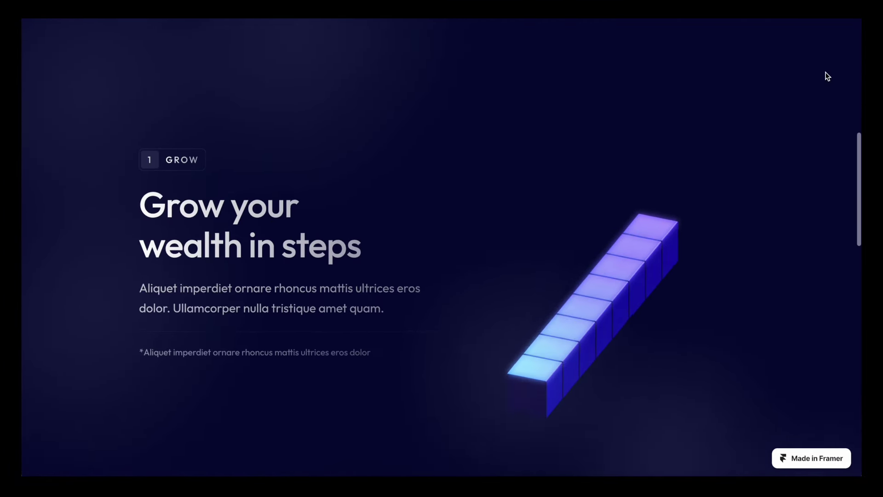
{"action": "scroll", "coordinate": [828, 76], "scroll_direction": "down", "scroll_amount": 10}
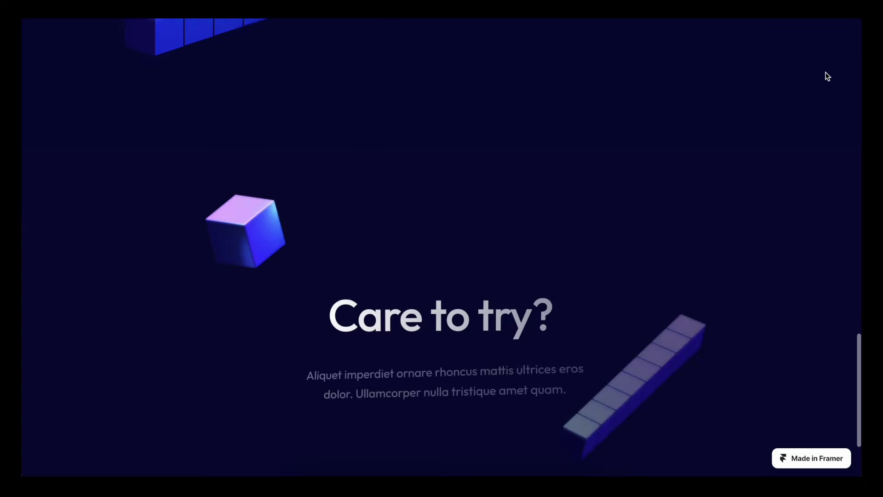
{"action": "scroll", "coordinate": [828, 76], "scroll_direction": "down", "scroll_amount": 3}
{"action": "scroll", "coordinate": [828, 76], "scroll_direction": "up", "scroll_amount": 6}
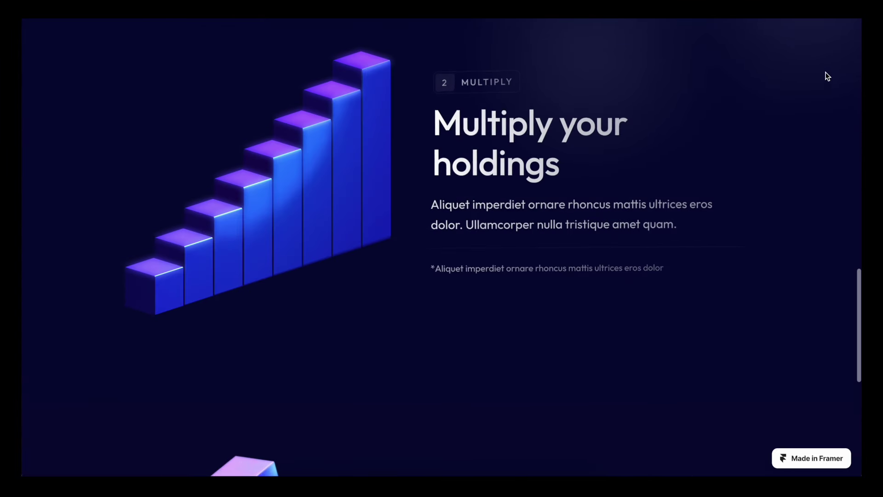
{"action": "scroll", "coordinate": [828, 76], "scroll_direction": "up", "scroll_amount": 5}
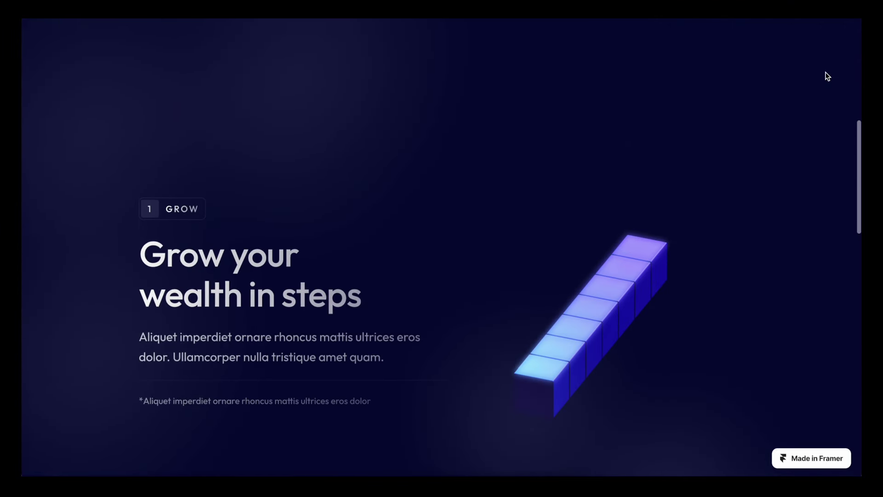
{"action": "scroll", "coordinate": [828, 76], "scroll_direction": "up", "scroll_amount": 4}
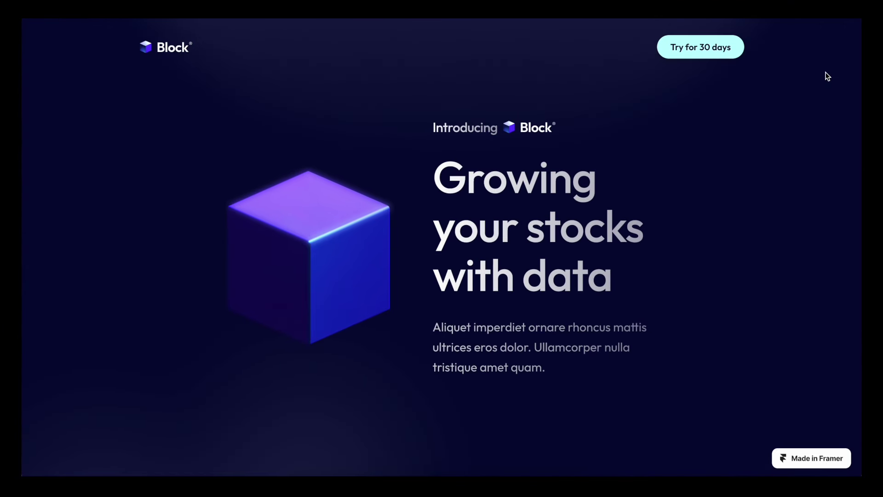